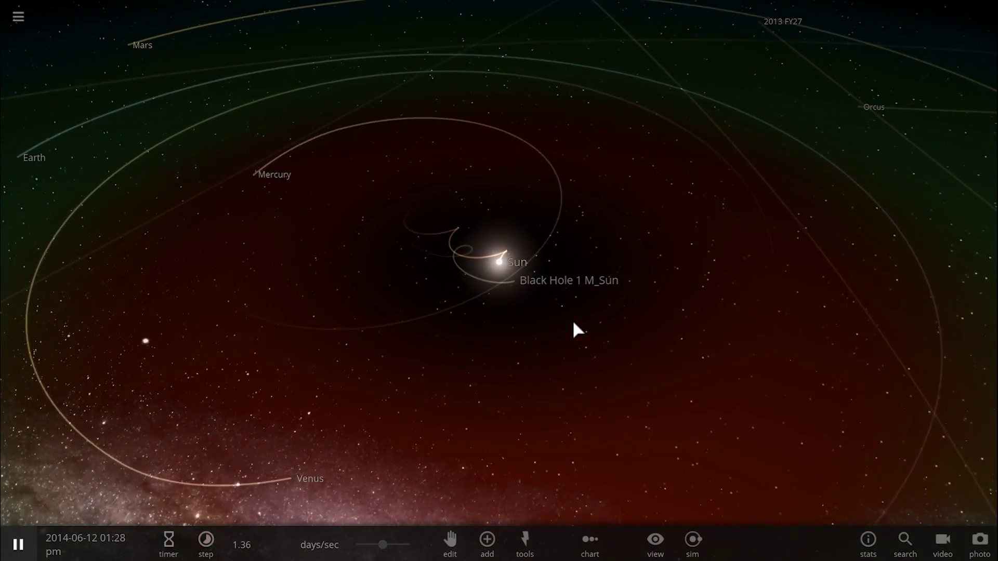
# Step: Open the info panel for Black Hole 1 M_Sun beside the Sun and resume the simulation
pyautogui.moveTo(574, 322); pyautogui.dragTo(795, 283)
pyautogui.press('space')
pyautogui.doubleClick(449, 259)
pyautogui.press('space')
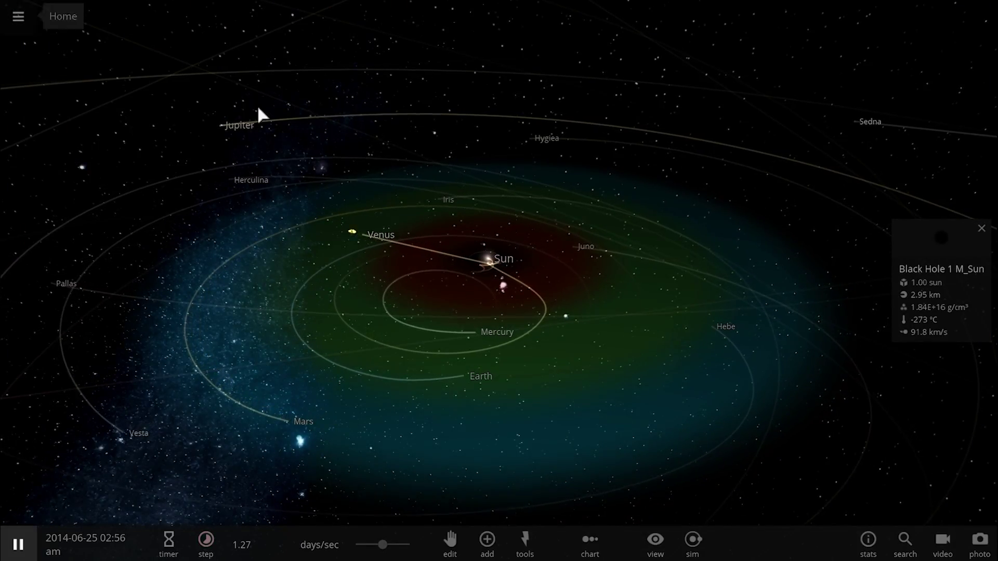
# Step: Orbit and zoom around the Sun's system to watch Venus being flung outward
pyautogui.moveTo(635, 228); pyautogui.dragTo(368, 228)
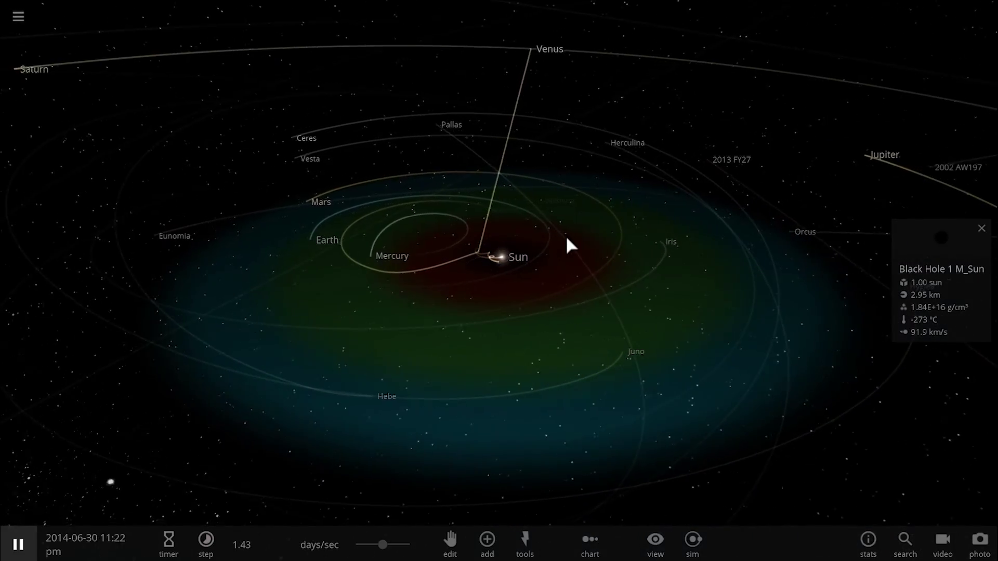
pyautogui.scroll(-3, 523, 244)
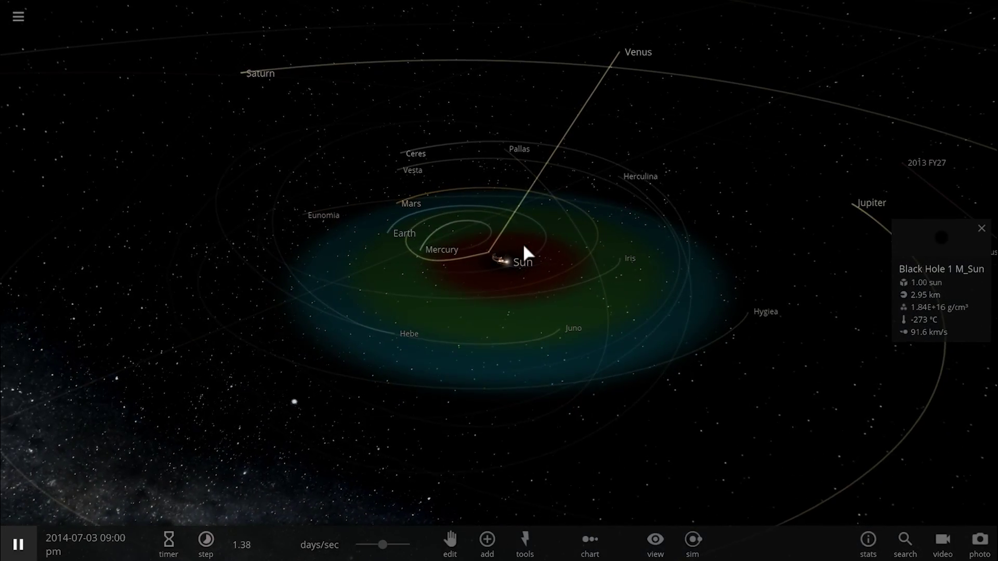
pyautogui.moveTo(591, 244); pyautogui.dragTo(569, 249)
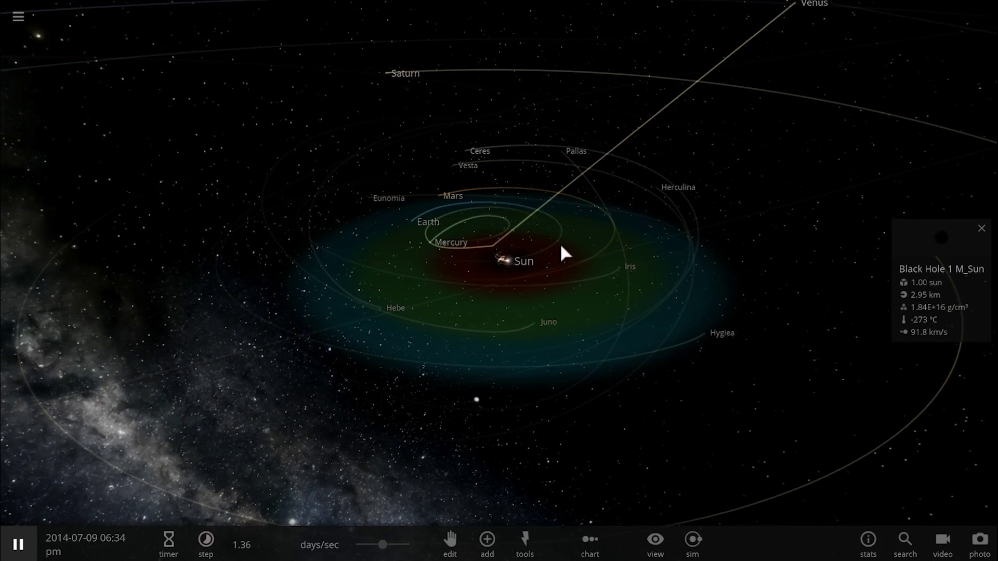
# Step: Start a new empty simulation and place a Black Hole 1 Million M_Sun in empty space
pyautogui.click(19, 16)
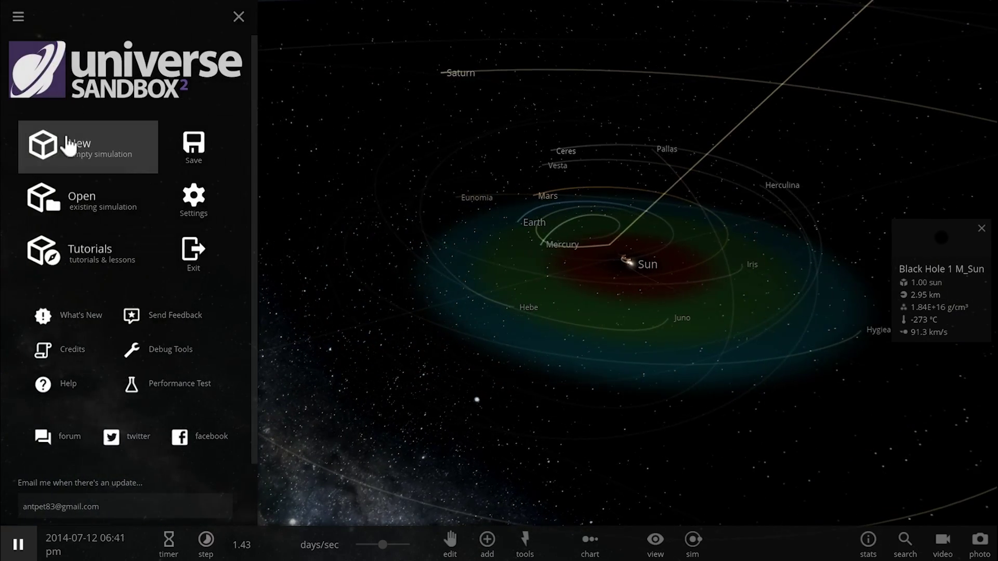
pyautogui.click(68, 146)
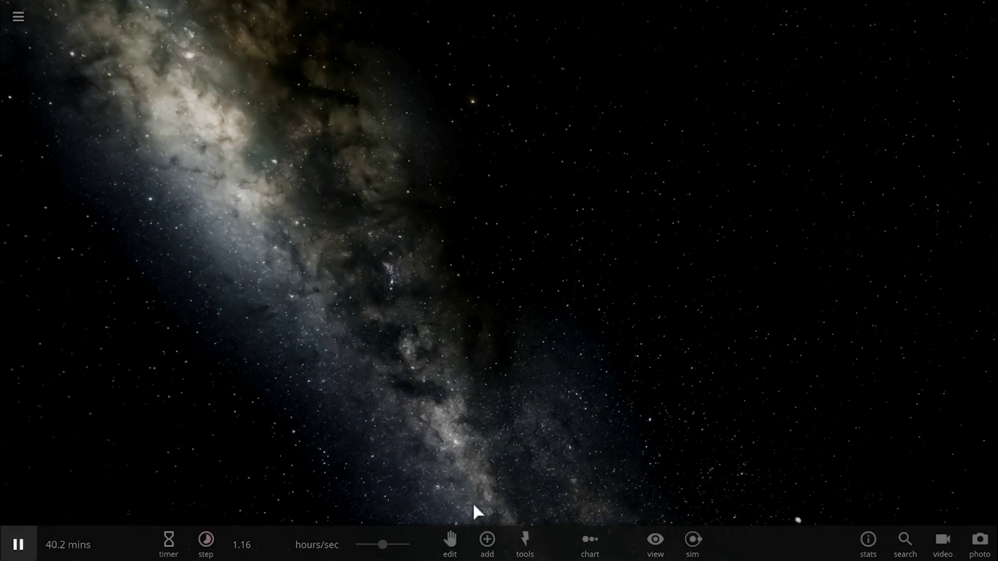
pyautogui.click(486, 541)
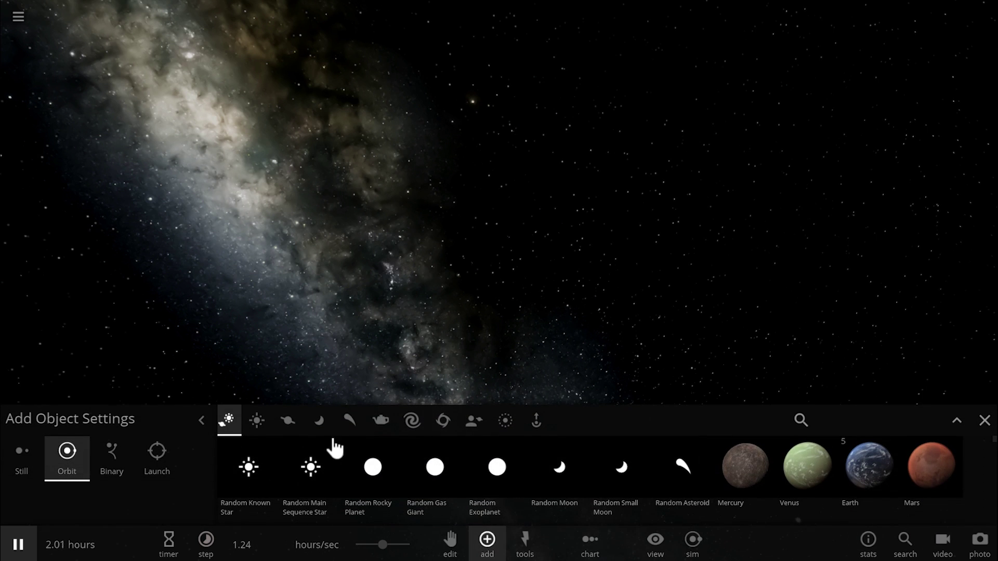
pyautogui.click(411, 430)
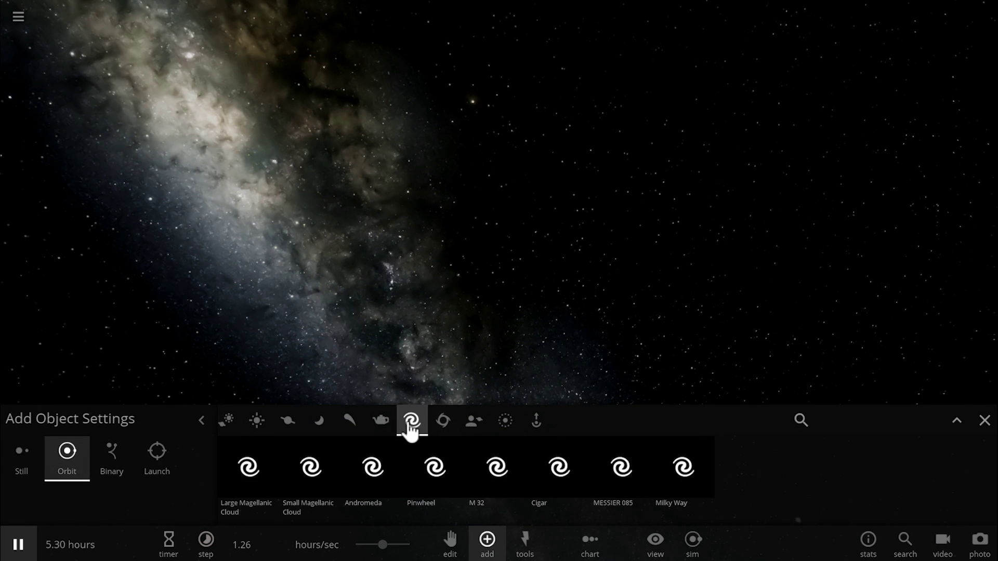
pyautogui.click(440, 424)
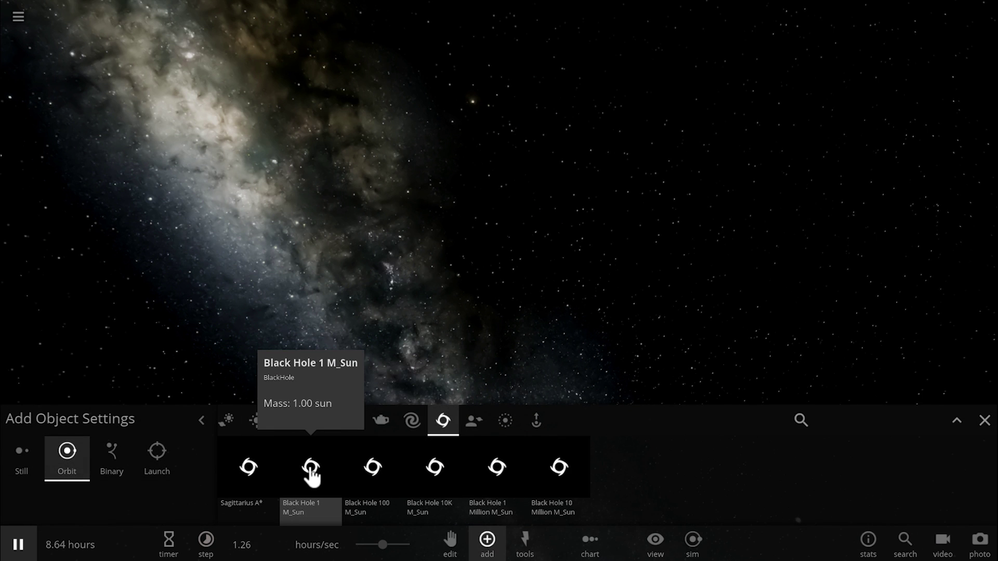
pyautogui.click(491, 468)
pyautogui.click(483, 196)
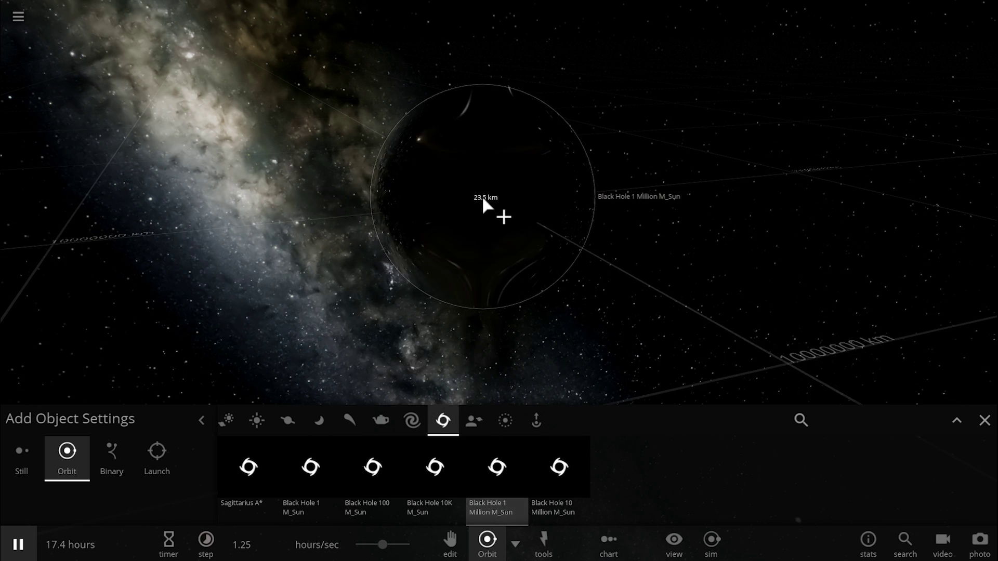
# Step: Orbit the view around the new black hole and close the add panel
pyautogui.moveTo(255, 207); pyautogui.dragTo(424, 259, button='right')
pyautogui.scroll(-3, 489, 253)
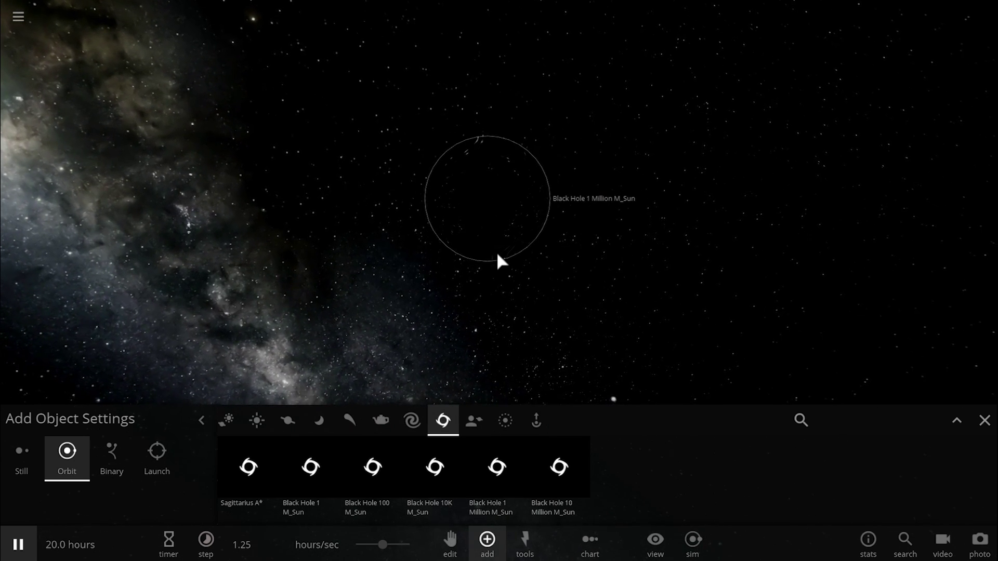
pyautogui.moveTo(497, 251); pyautogui.dragTo(413, 238, button='right')
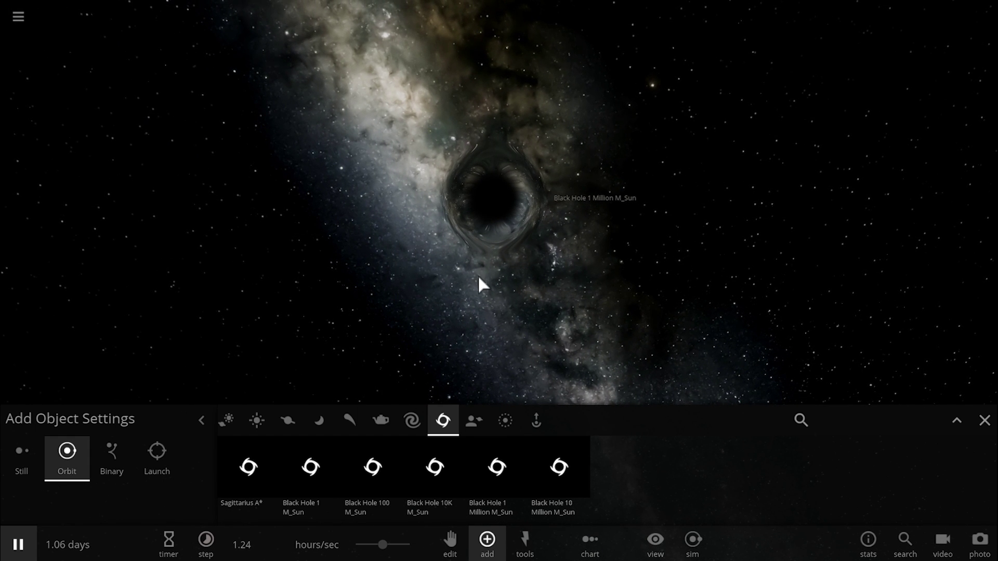
pyautogui.scroll(3, 479, 278)
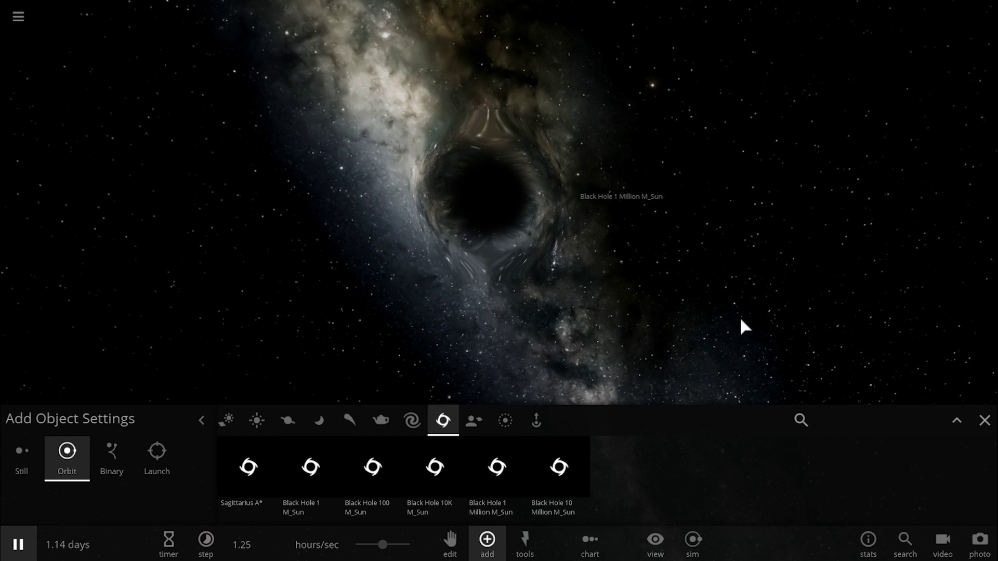
pyautogui.moveTo(740, 319); pyautogui.dragTo(720, 320, button='right')
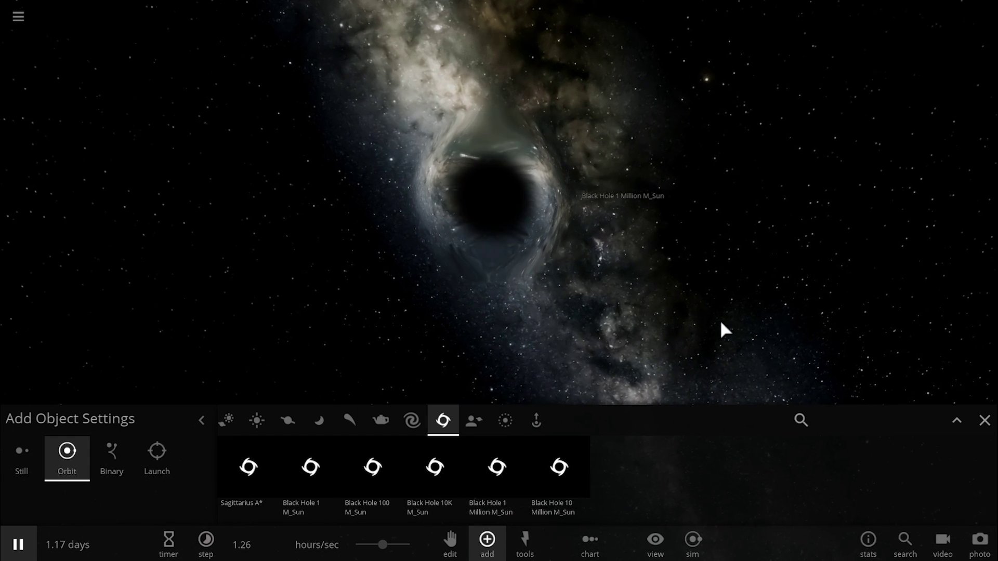
pyautogui.click(984, 421)
# Step: Place a Sun from the Stars presets in orbit around the black hole
pyautogui.scroll(-5, 670, 359)
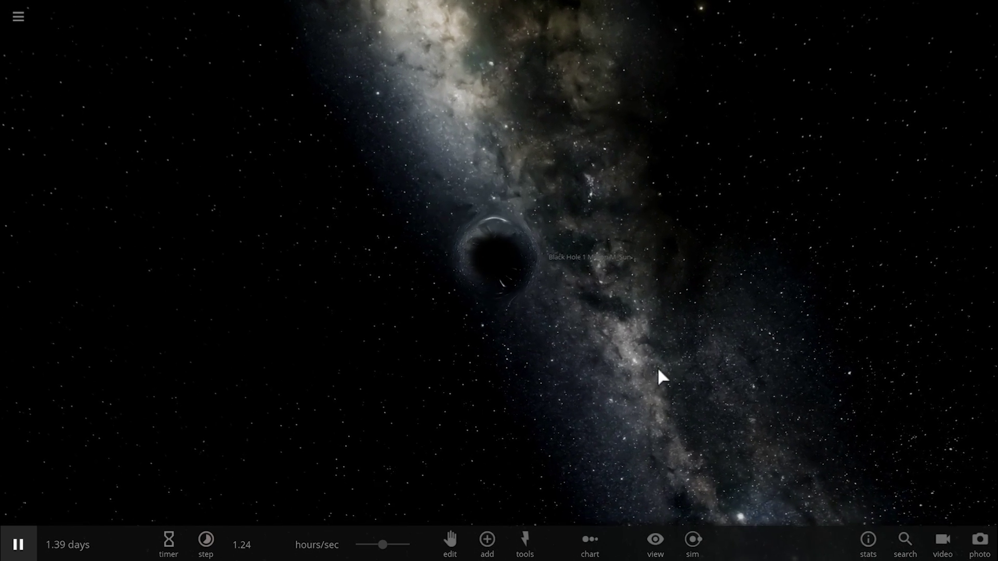
pyautogui.click(487, 540)
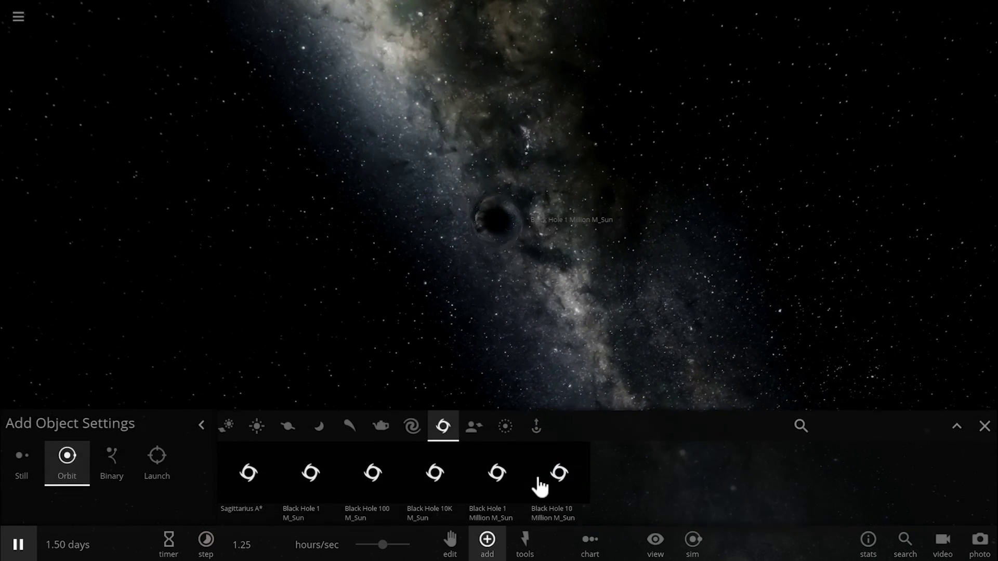
pyautogui.click(257, 421)
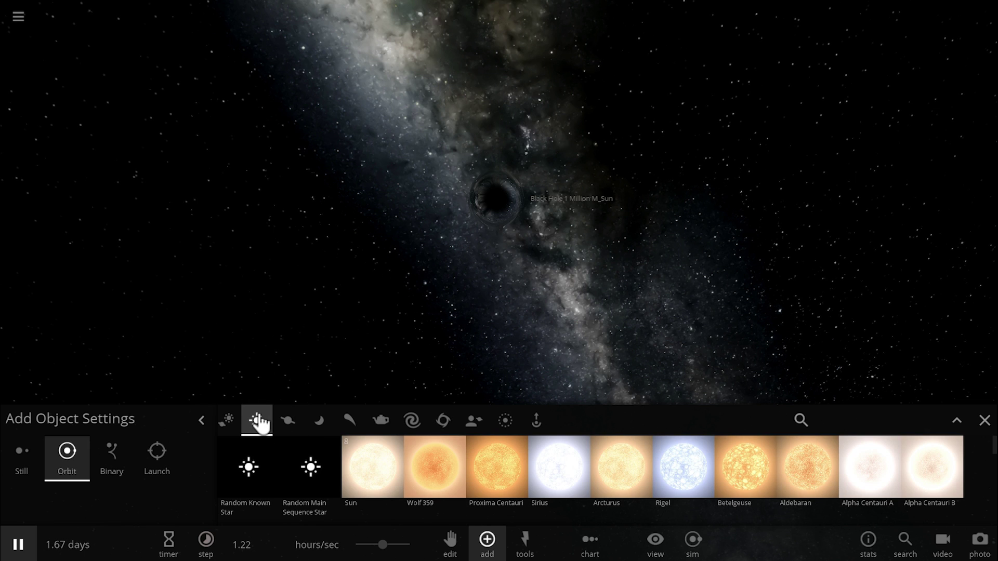
pyautogui.click(373, 480)
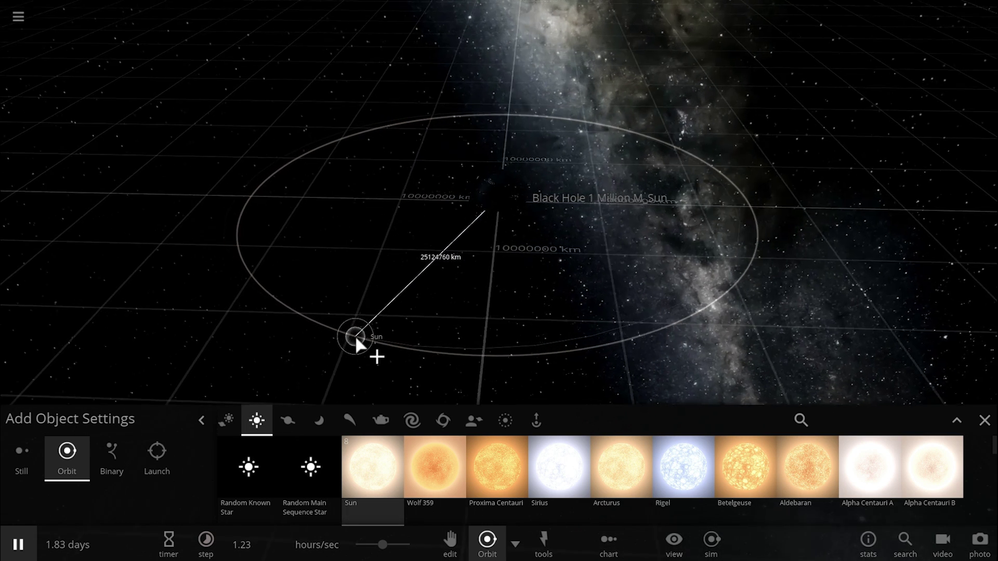
pyautogui.scroll(-5, 354, 336)
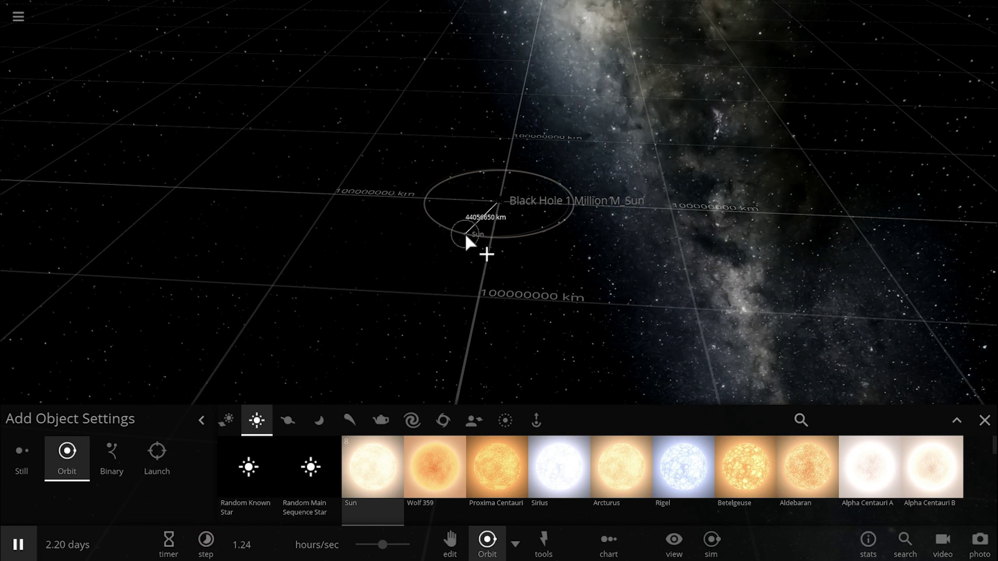
pyautogui.click(465, 233)
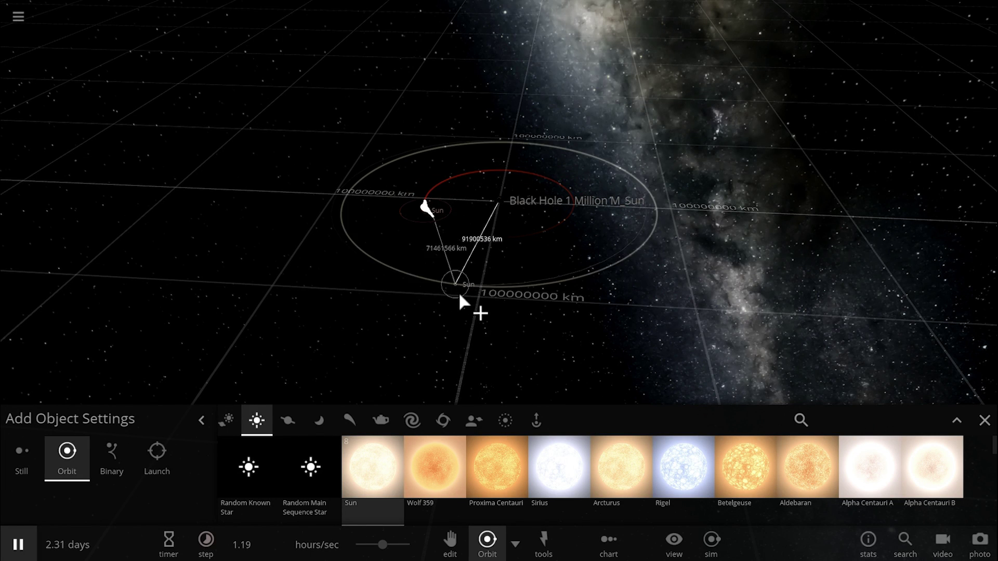
# Step: Unpause and watch the Sun get torn into a glowing debris ring
pyautogui.press('space')
pyautogui.press('space')
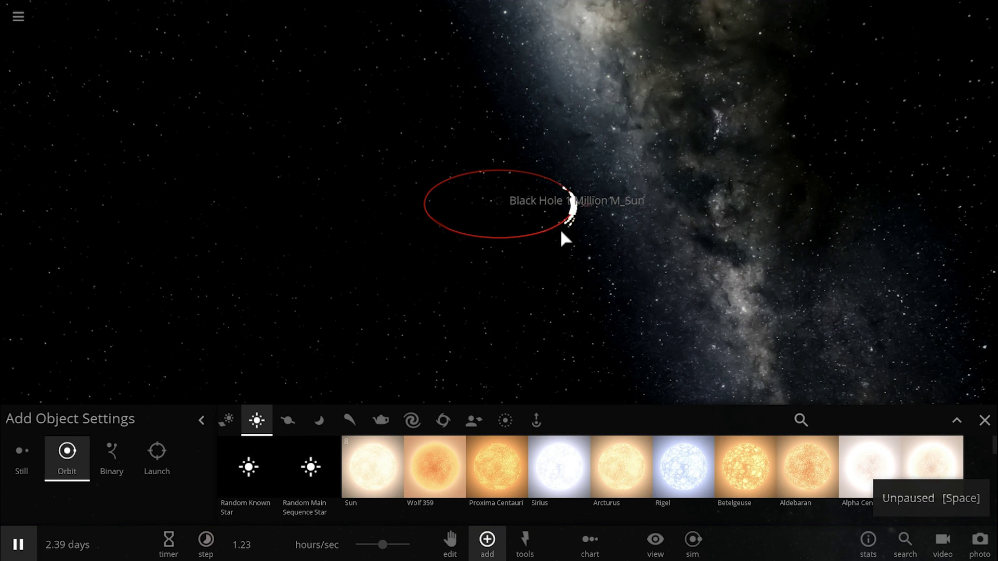
pyautogui.scroll(5, 558, 252)
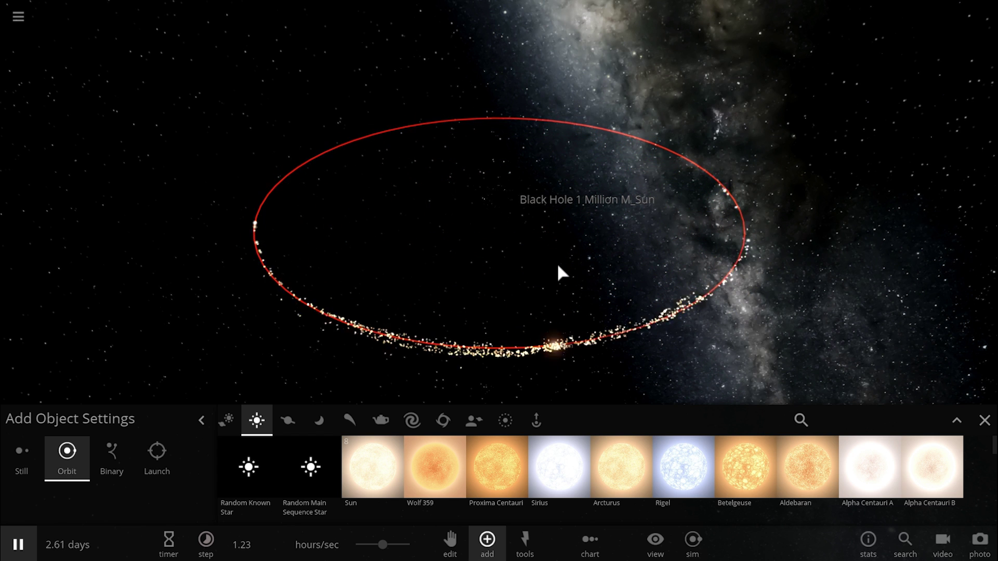
pyautogui.scroll(-5, 526, 279)
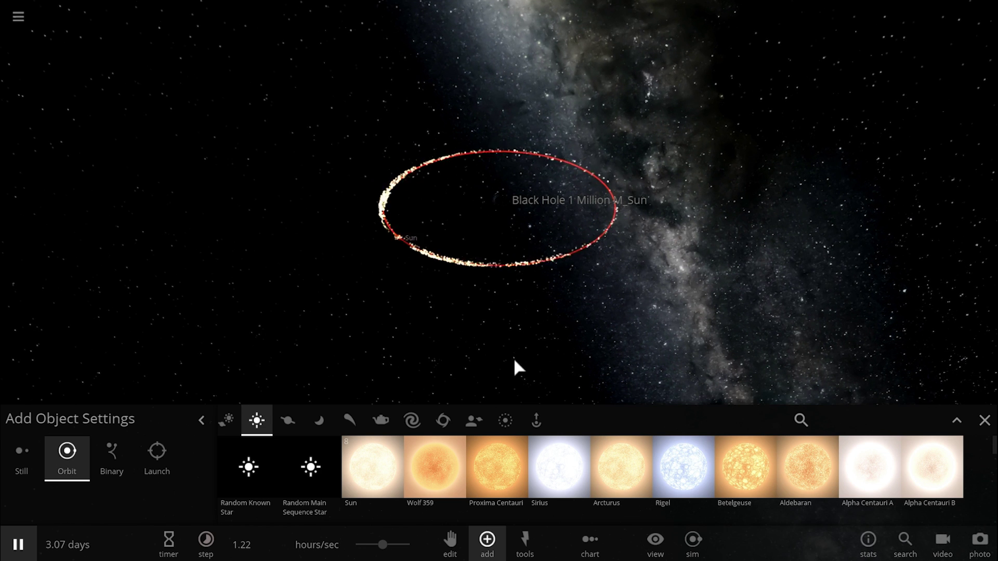
pyautogui.scroll(-3, 469, 333)
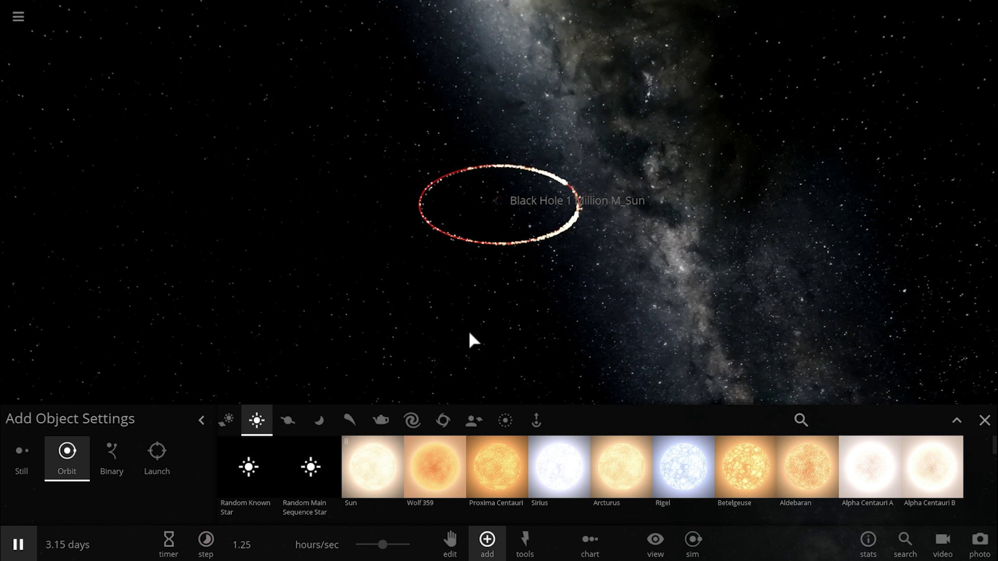
# Step: Reselect the Sun preset, after briefly picking Wolf 359, and pause the simulation
pyautogui.click(444, 475)
pyautogui.click(383, 464)
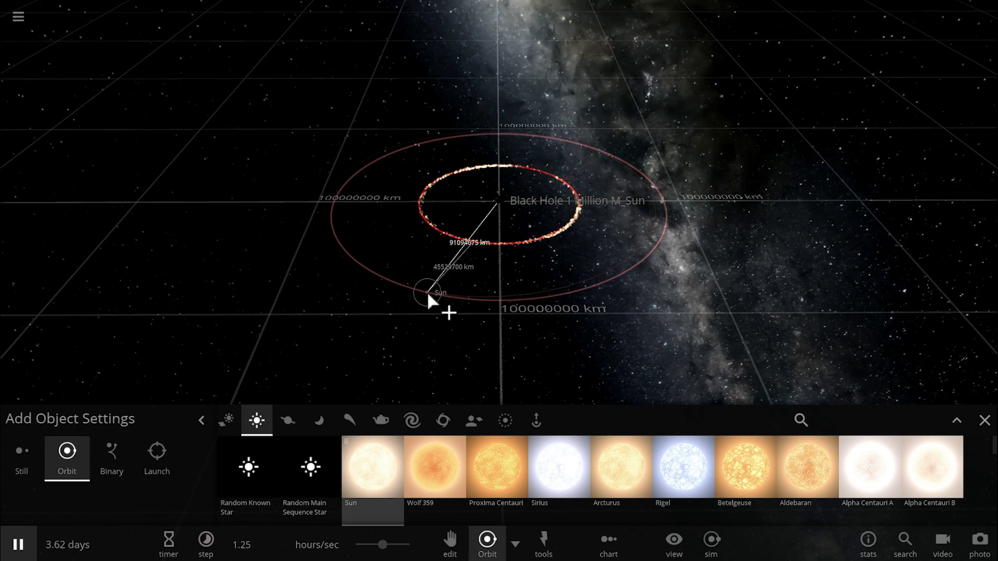
pyautogui.press('space')
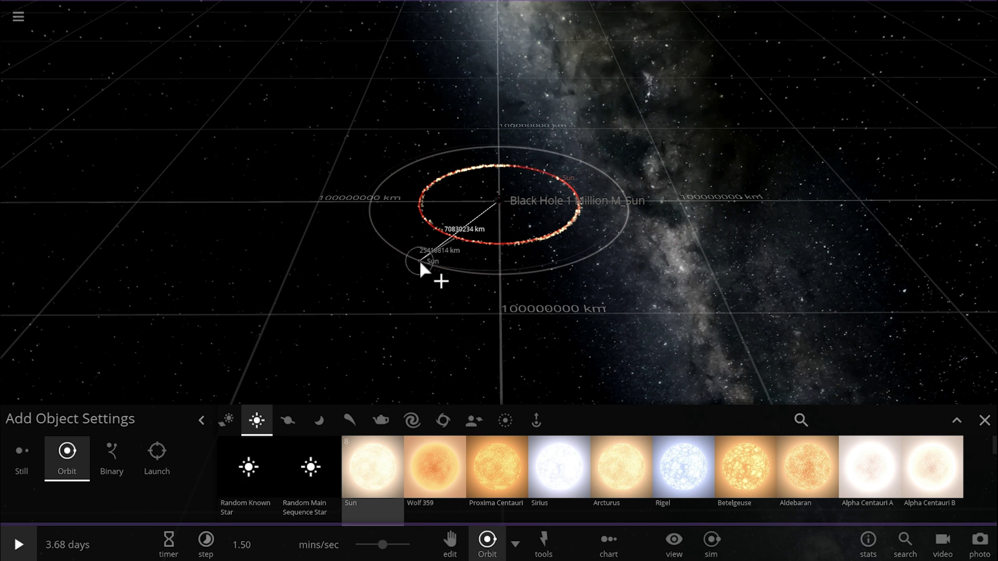
# Step: Place eight Suns around the black hole on a wider orbit outside the debris ring
pyautogui.click(419, 261)
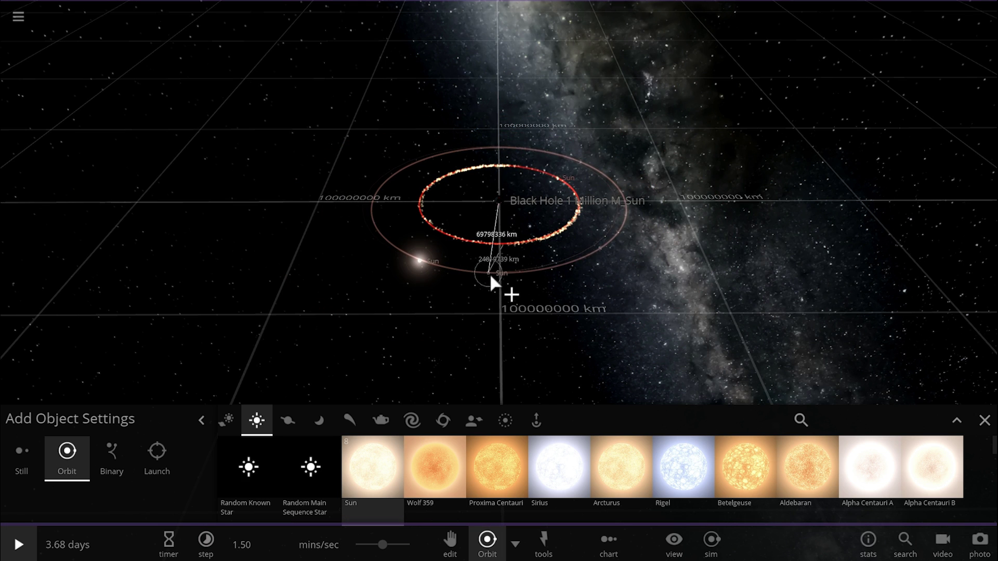
pyautogui.click(491, 274)
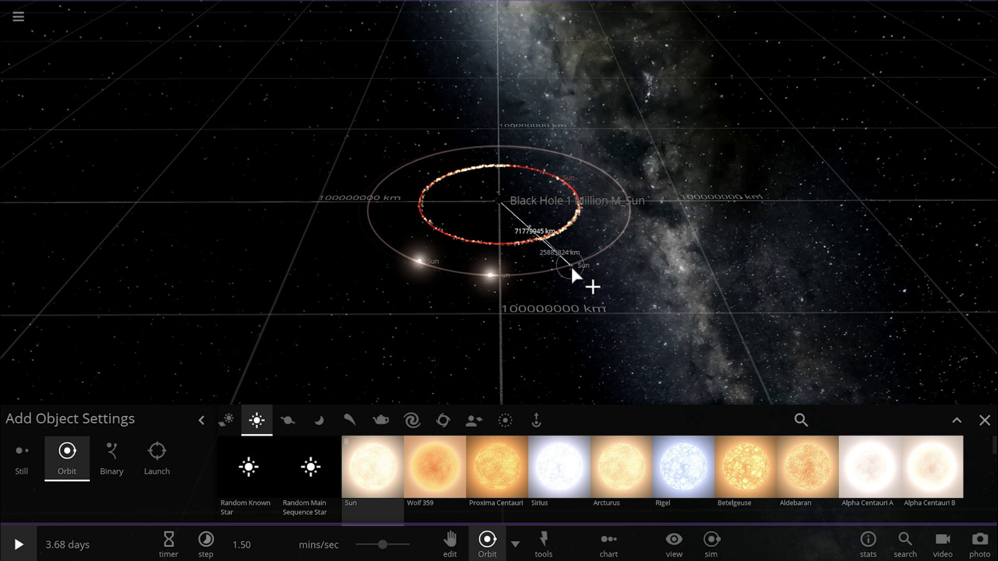
pyautogui.click(570, 265)
pyautogui.click(625, 222)
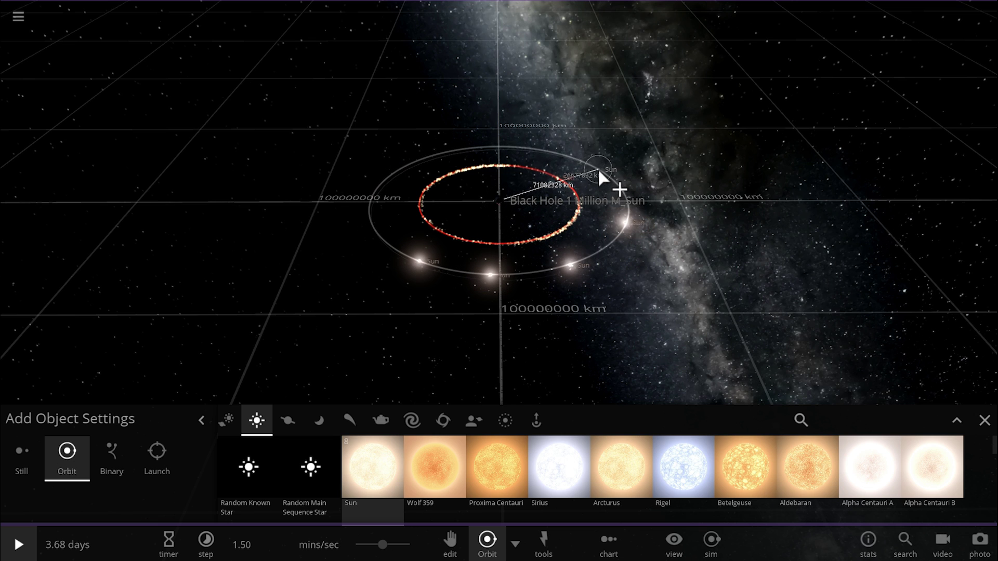
pyautogui.click(577, 175)
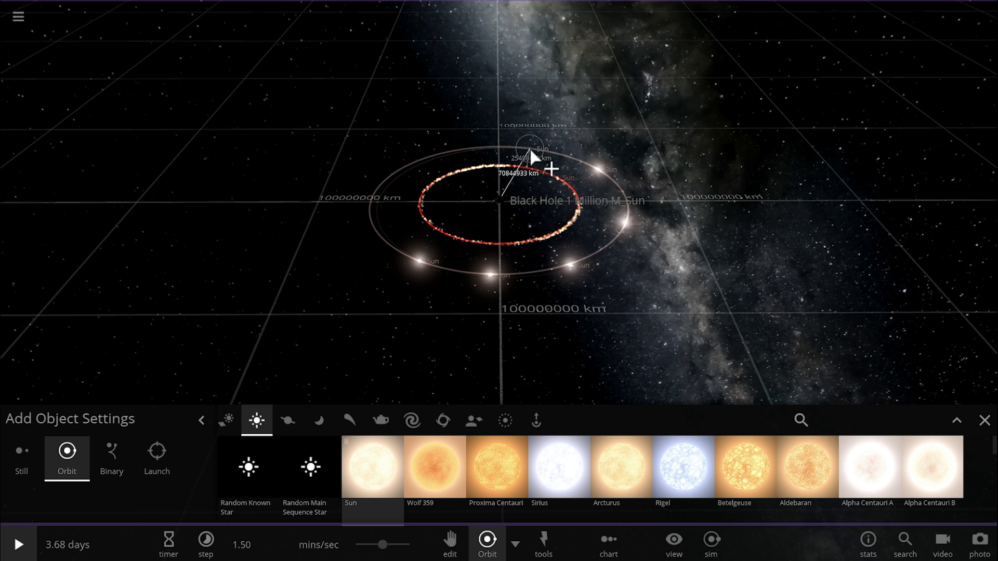
pyautogui.click(461, 150)
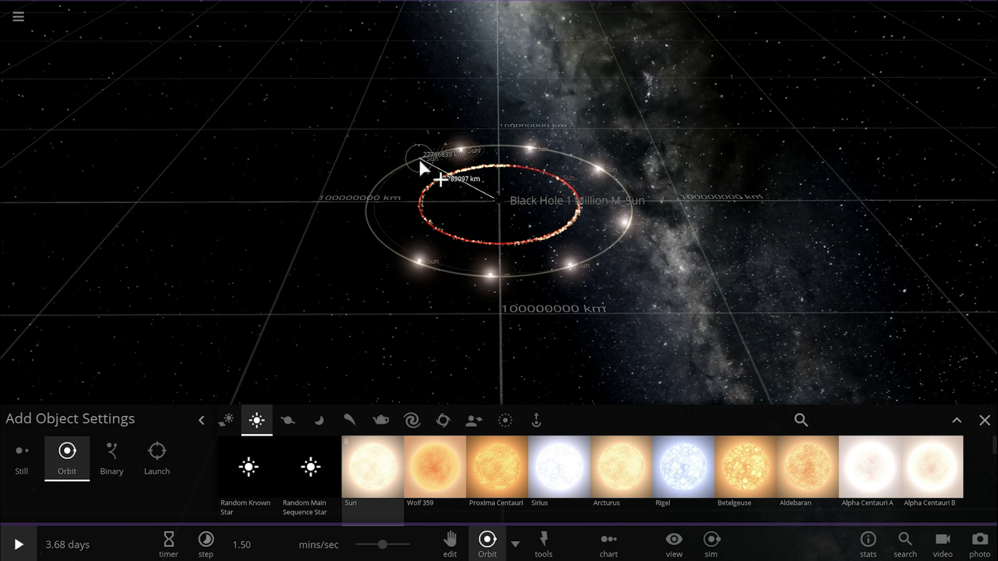
pyautogui.click(399, 168)
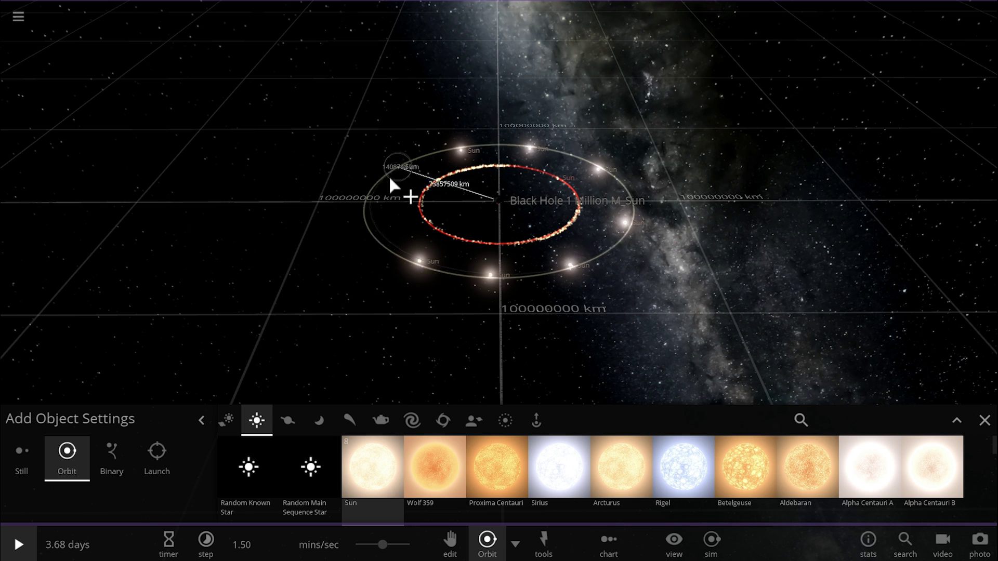
pyautogui.click(370, 204)
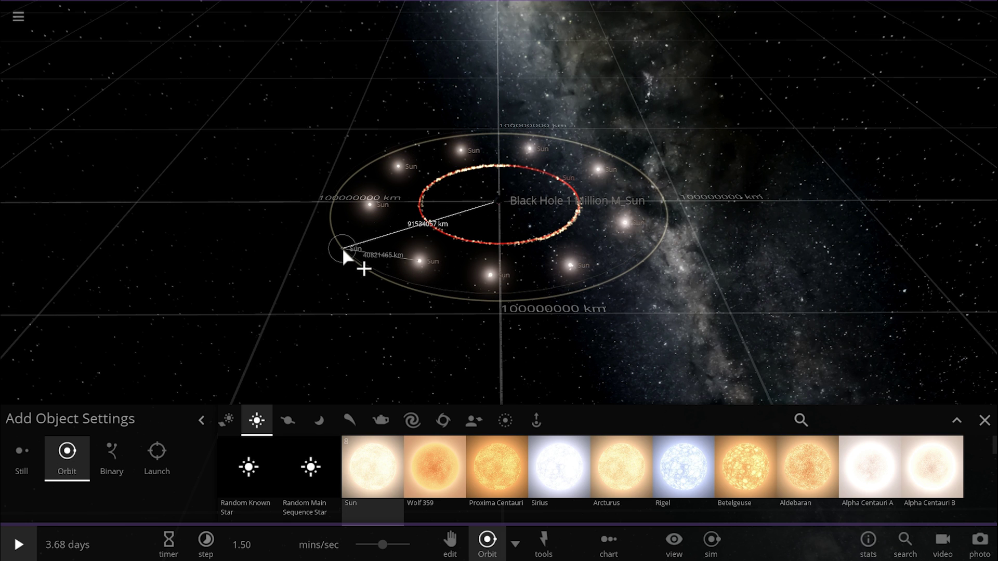
pyautogui.press('Escape')
# Step: Resume the simulation, close the add panel, and orbit the camera around the ring of Suns
pyautogui.press('space')
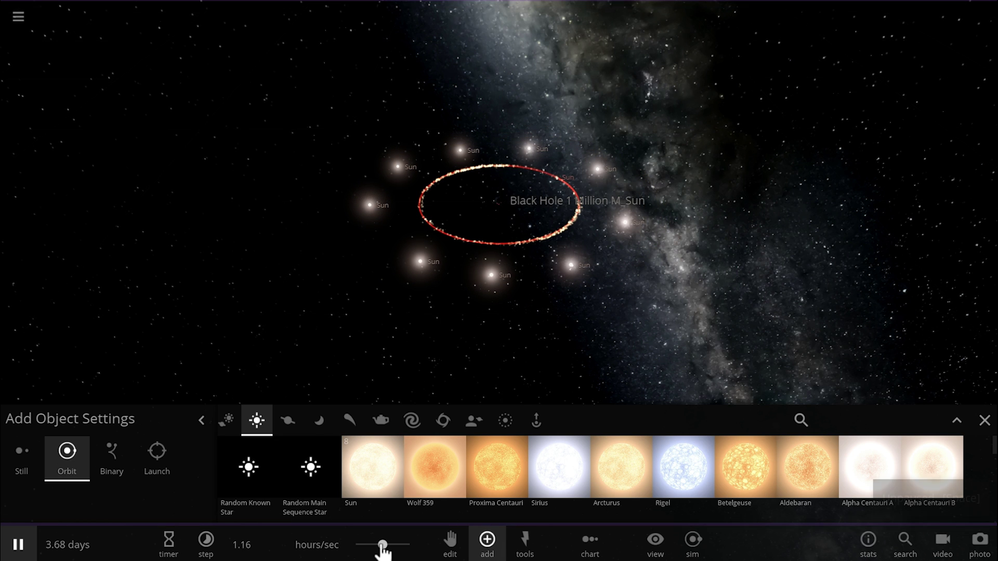
pyautogui.click(984, 422)
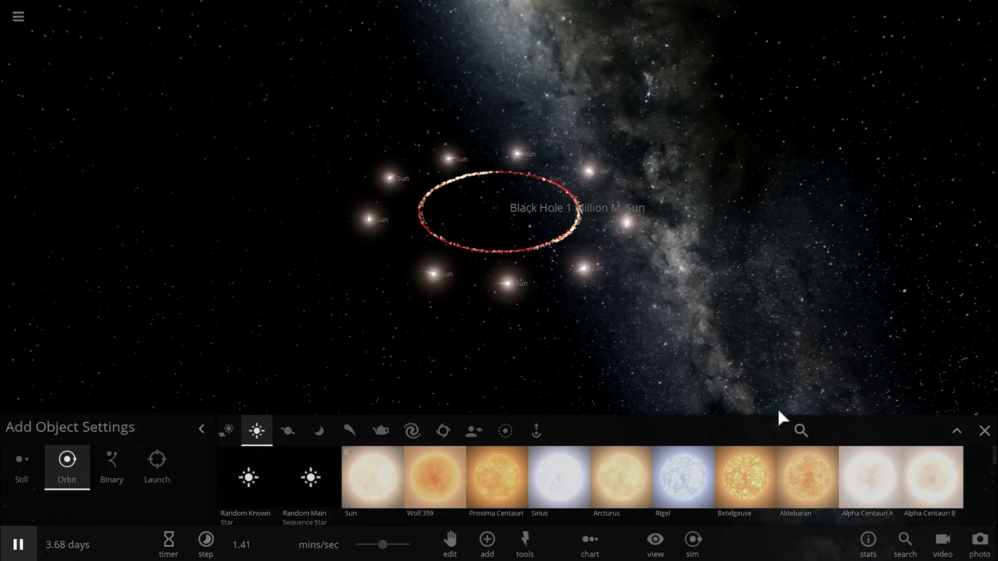
pyautogui.moveTo(669, 376); pyautogui.dragTo(640, 325, button='right')
pyautogui.scroll(4, 642, 347)
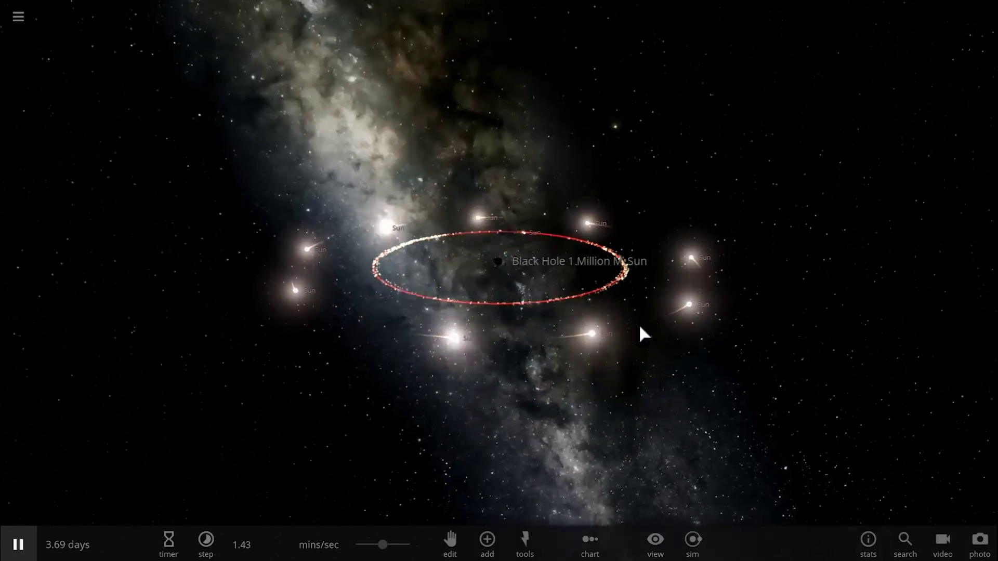
pyautogui.moveTo(640, 327); pyautogui.dragTo(633, 318)
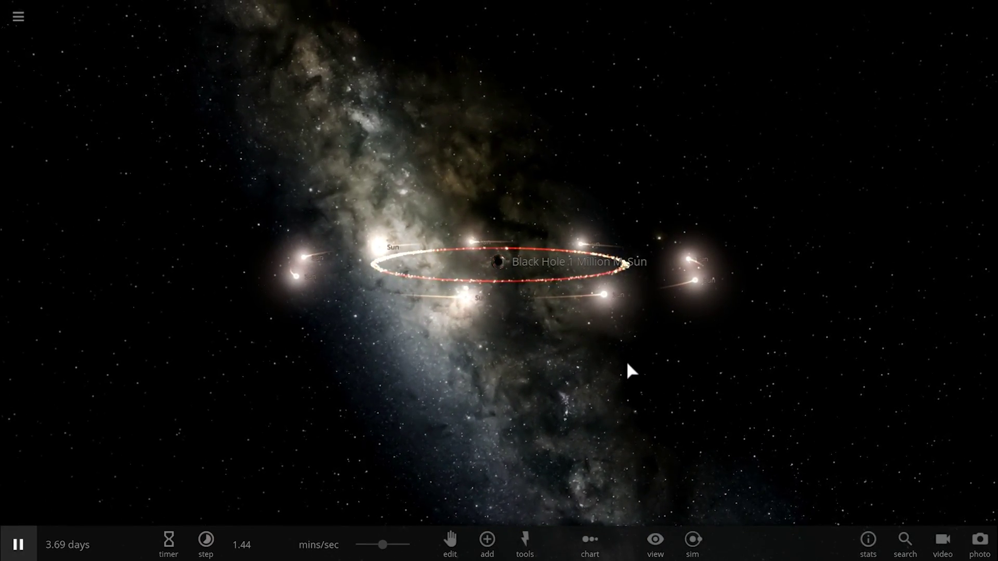
pyautogui.moveTo(630, 370); pyautogui.dragTo(558, 419)
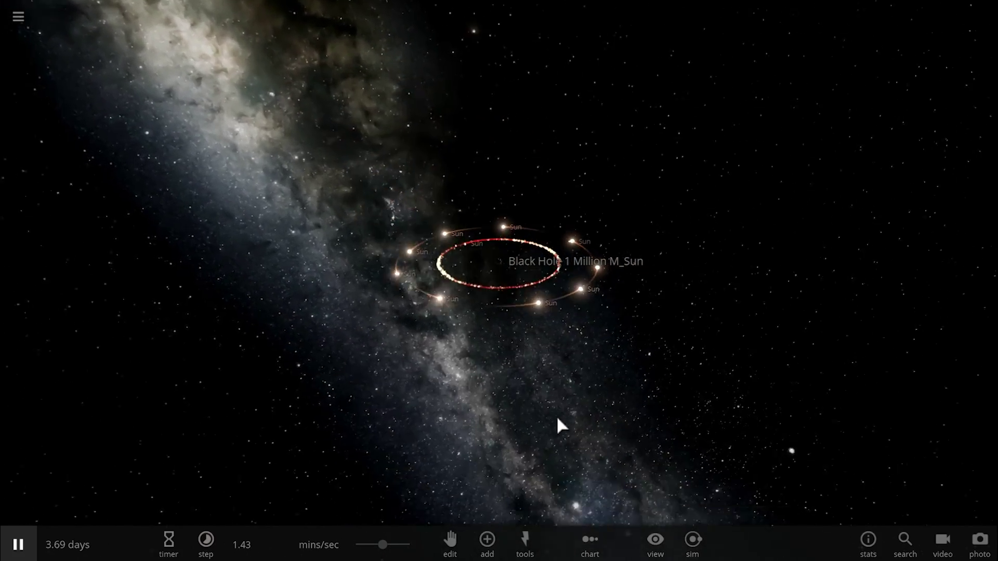
pyautogui.click(651, 543)
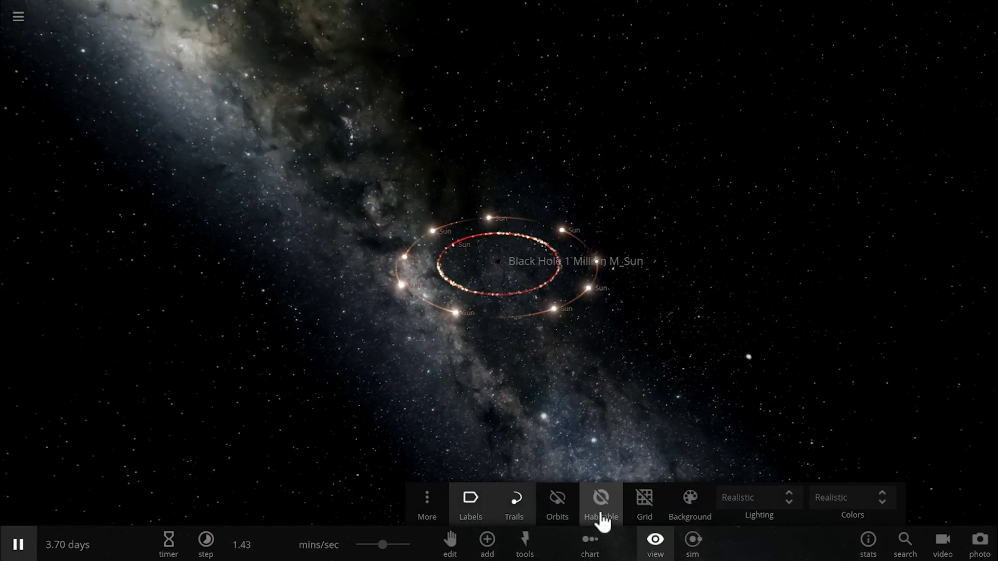
pyautogui.click(602, 506)
pyautogui.moveTo(544, 397); pyautogui.dragTo(388, 441)
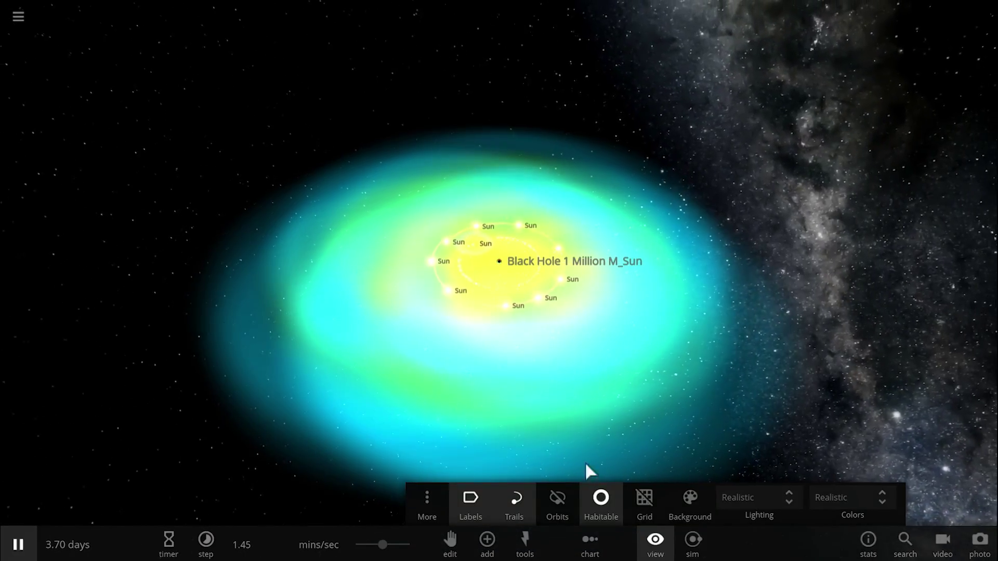
pyautogui.click(653, 541)
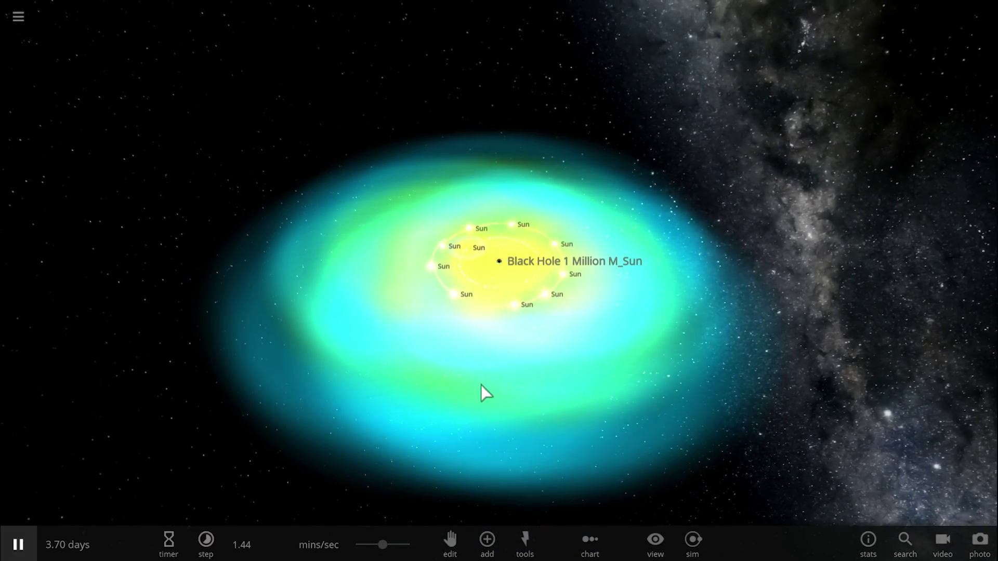
pyautogui.scroll(3, 489, 373)
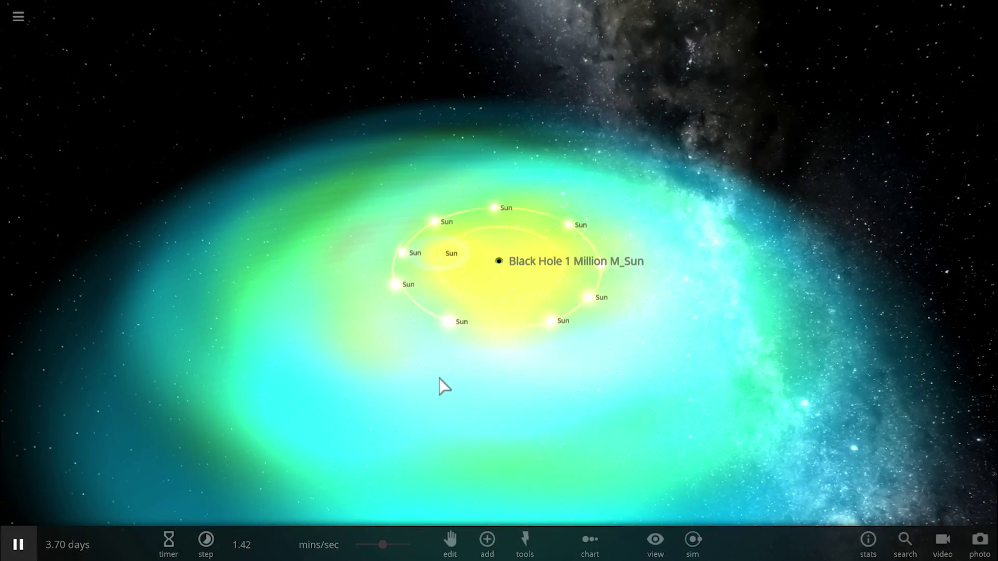
pyautogui.moveTo(438, 378); pyautogui.dragTo(563, 383)
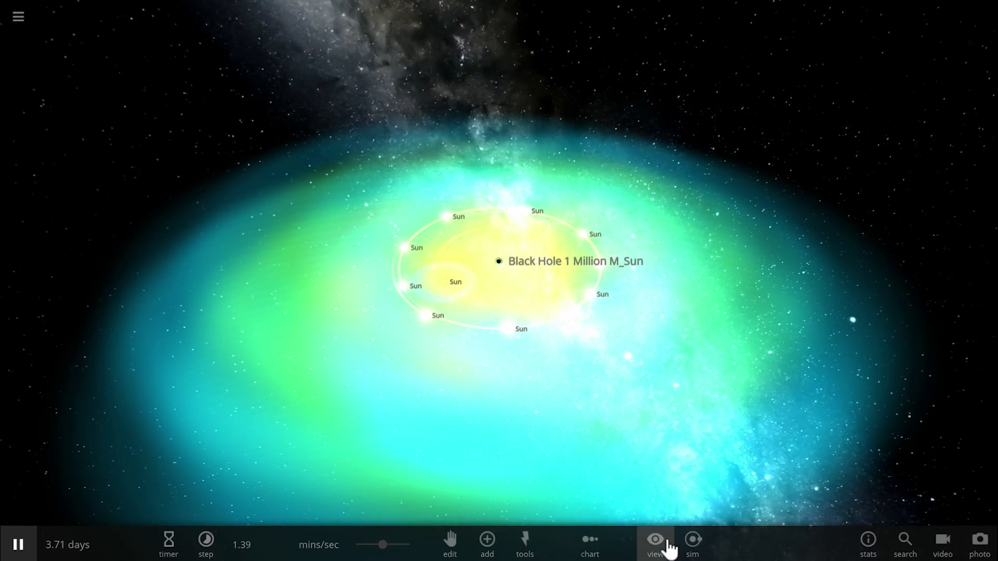
pyautogui.click(667, 543)
pyautogui.click(599, 512)
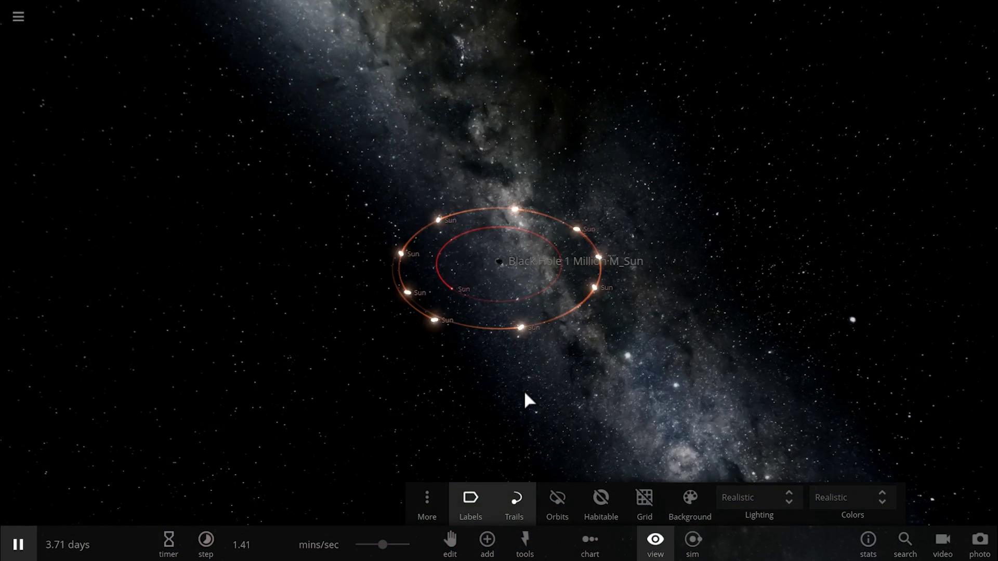
pyautogui.scroll(-3, 525, 394)
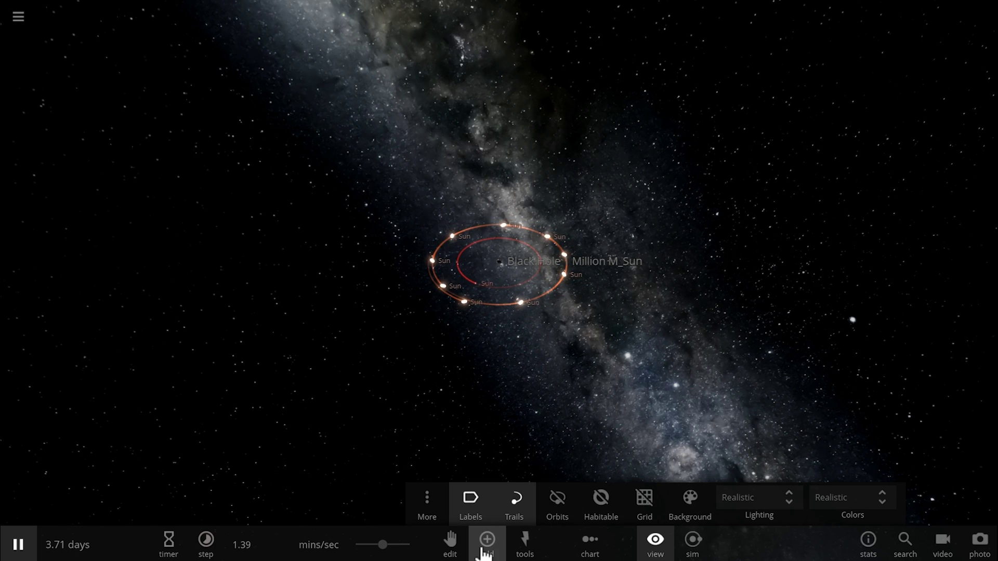
# Step: Place an Earth in orbit about 3.74 AU from the black hole and close the add panel
pyautogui.click(483, 546)
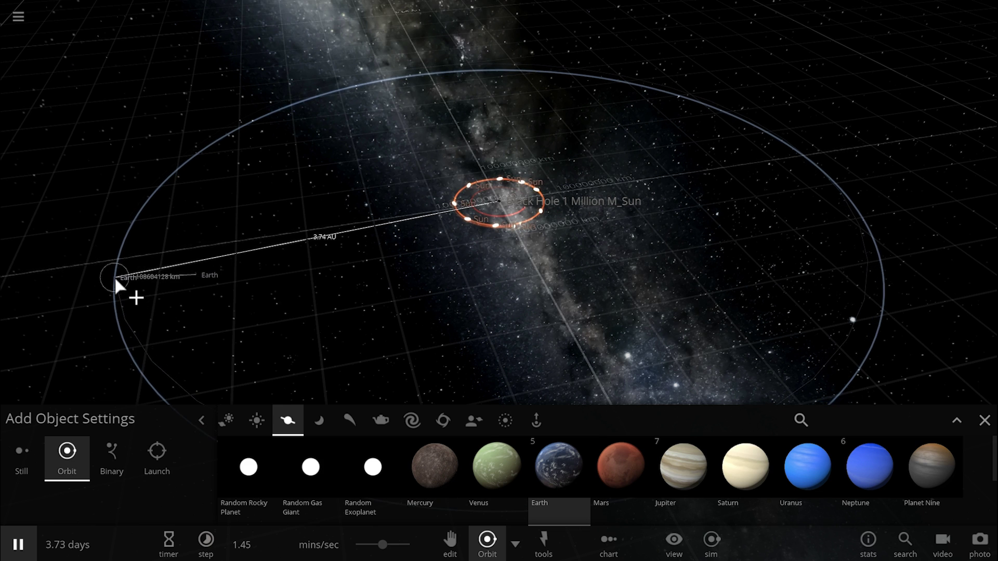
pyautogui.click(116, 279)
pyautogui.click(984, 422)
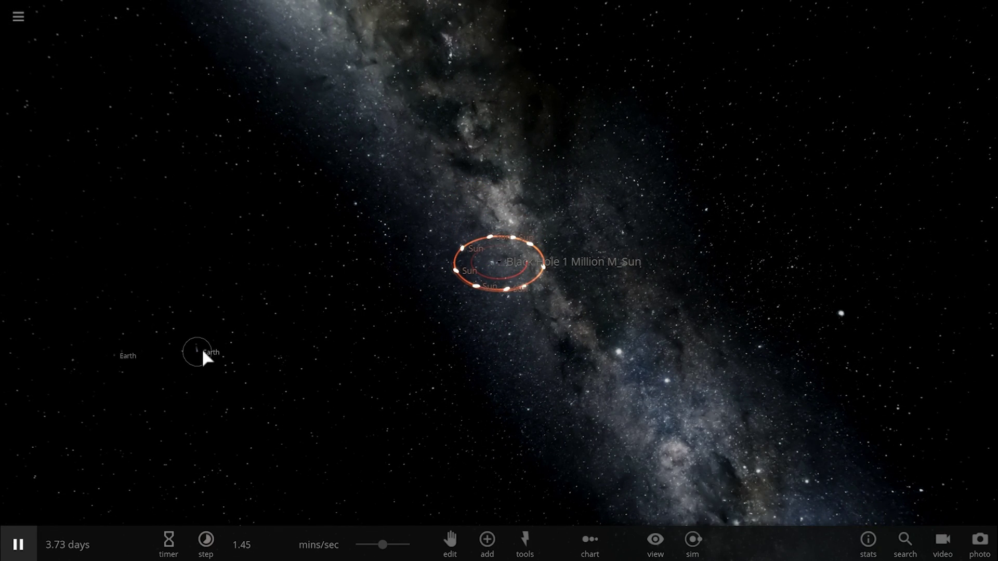
# Step: Focus on Earth to show its 1.00 earth, 15.1 °C card and zoom in around it
pyautogui.doubleClick(201, 349)
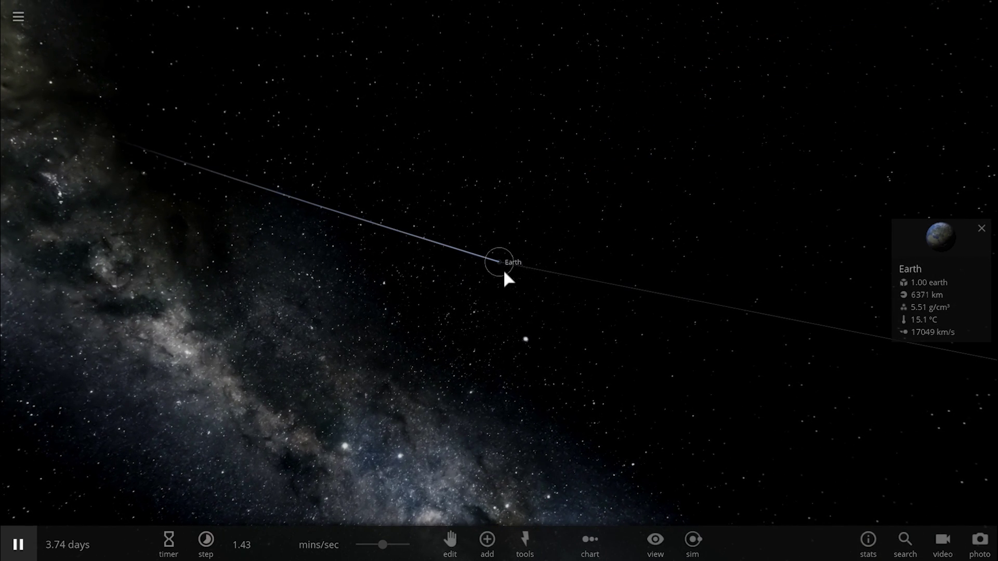
pyautogui.scroll(5, 503, 269)
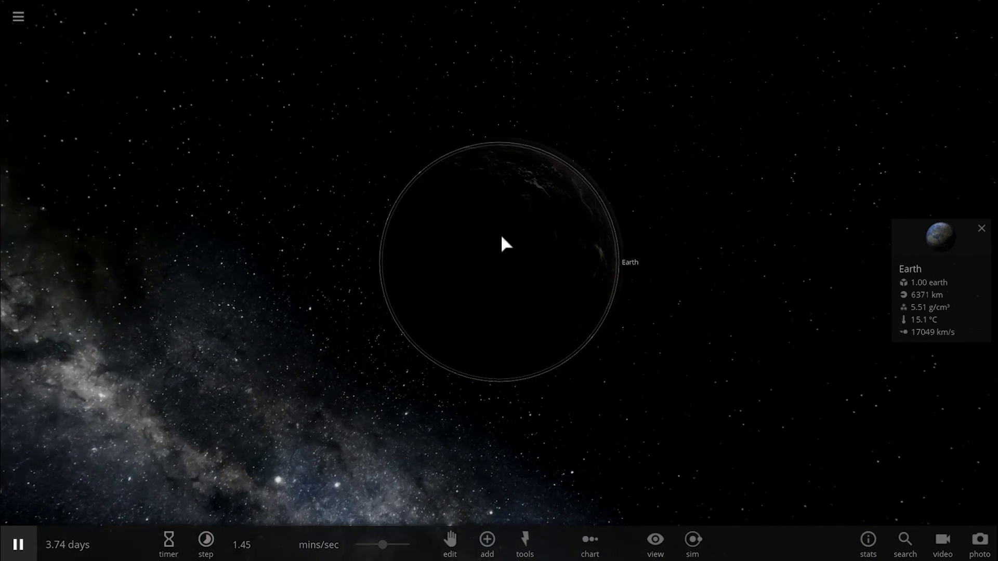
pyautogui.moveTo(503, 237); pyautogui.dragTo(583, 231)
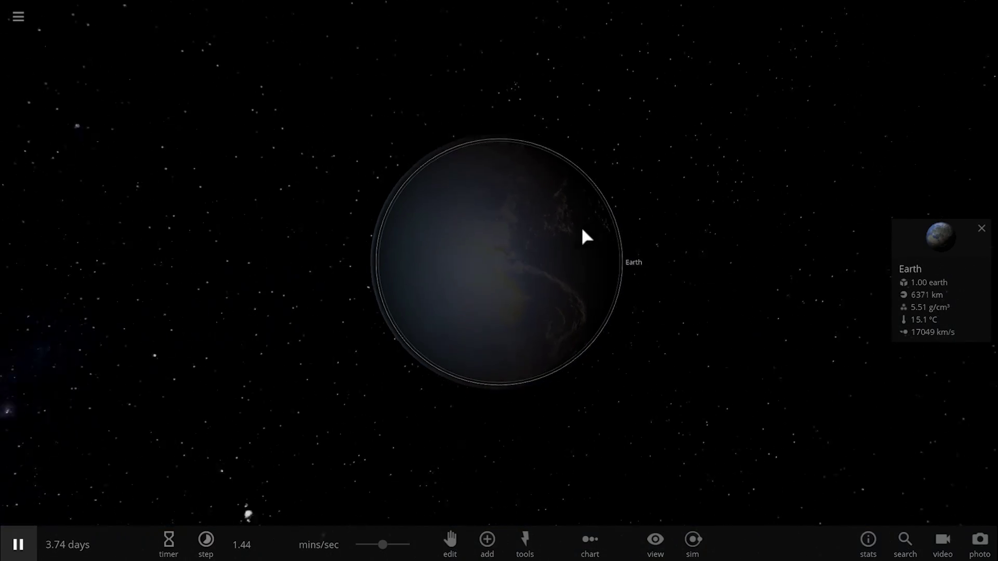
pyautogui.scroll(3, 582, 229)
pyautogui.moveTo(491, 231); pyautogui.dragTo(553, 239)
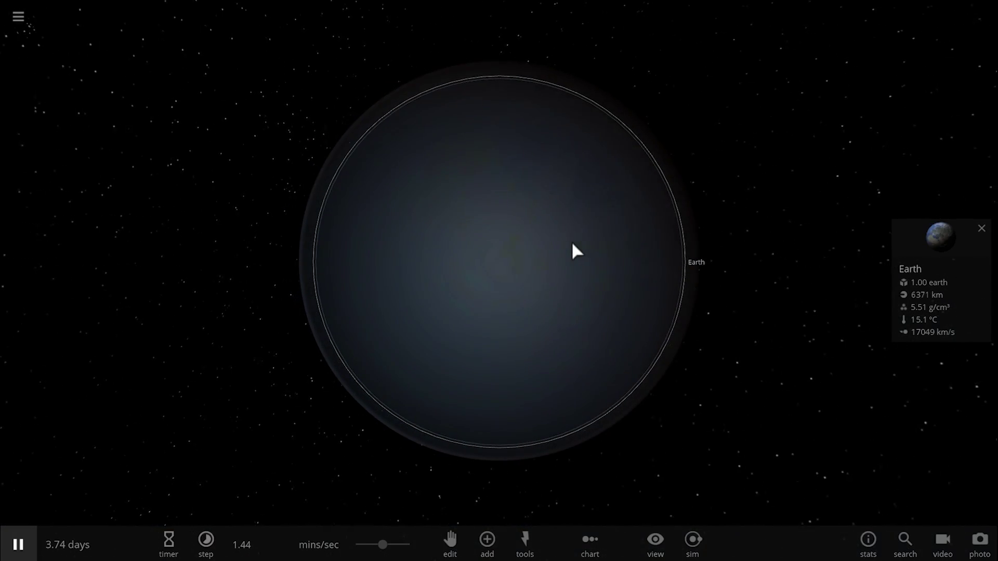
pyautogui.moveTo(497, 256); pyautogui.dragTo(344, 237)
# Step: Zoom back out from Earth to view the wider black-hole system
pyautogui.scroll(-2, 344, 237)
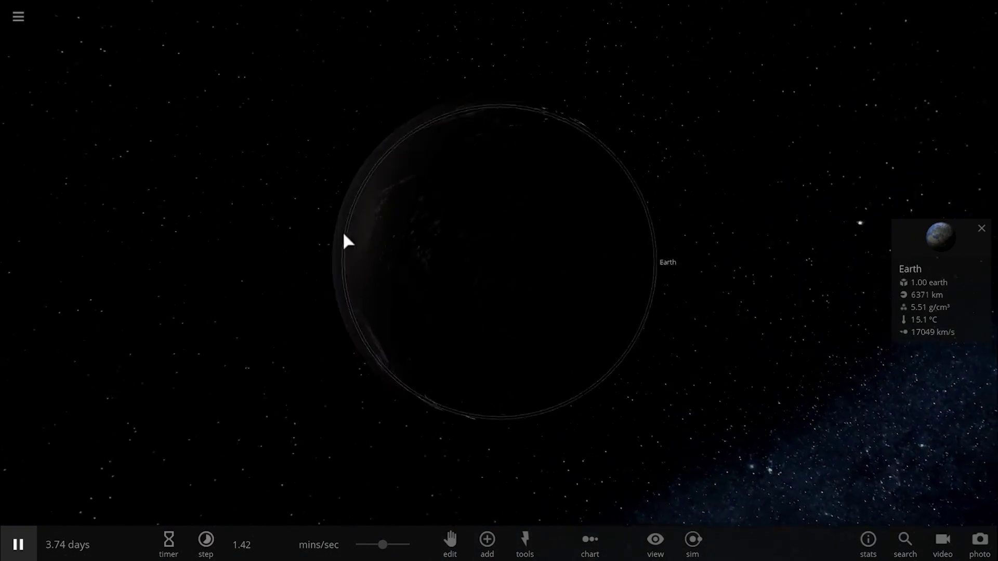
pyautogui.scroll(-5, 344, 234)
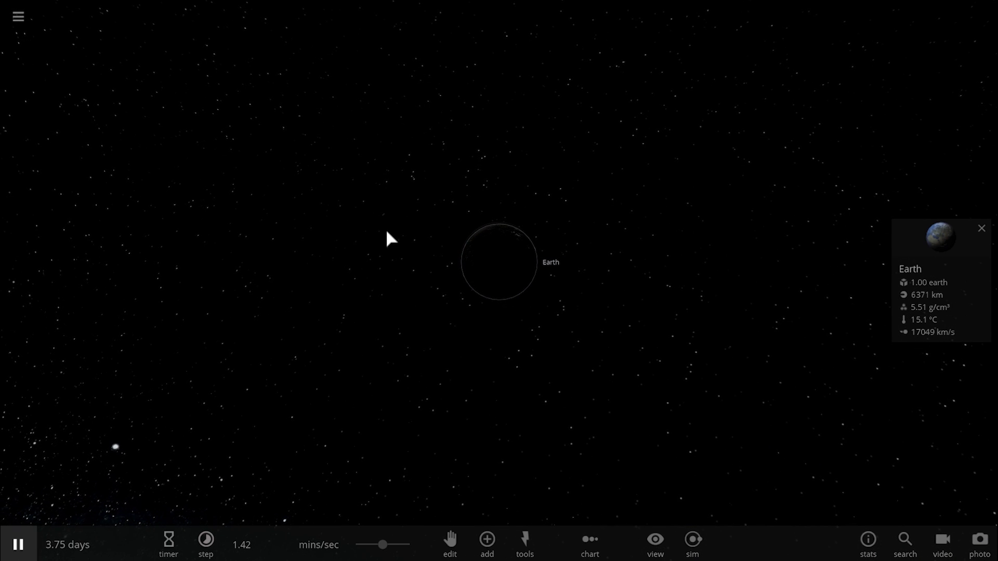
pyautogui.moveTo(444, 238); pyautogui.dragTo(416, 268)
pyautogui.scroll(-8, 468, 241)
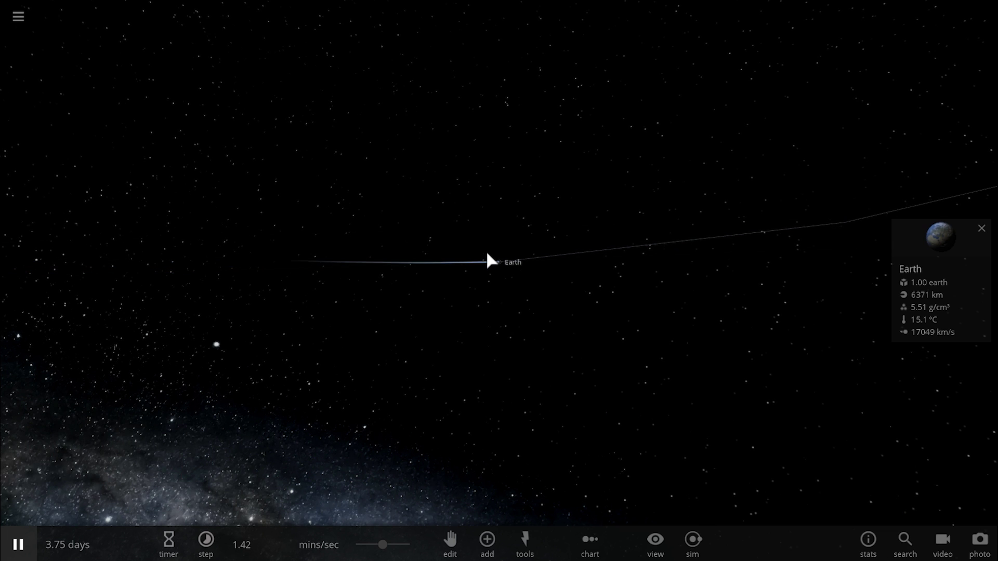
pyautogui.scroll(-5, 487, 260)
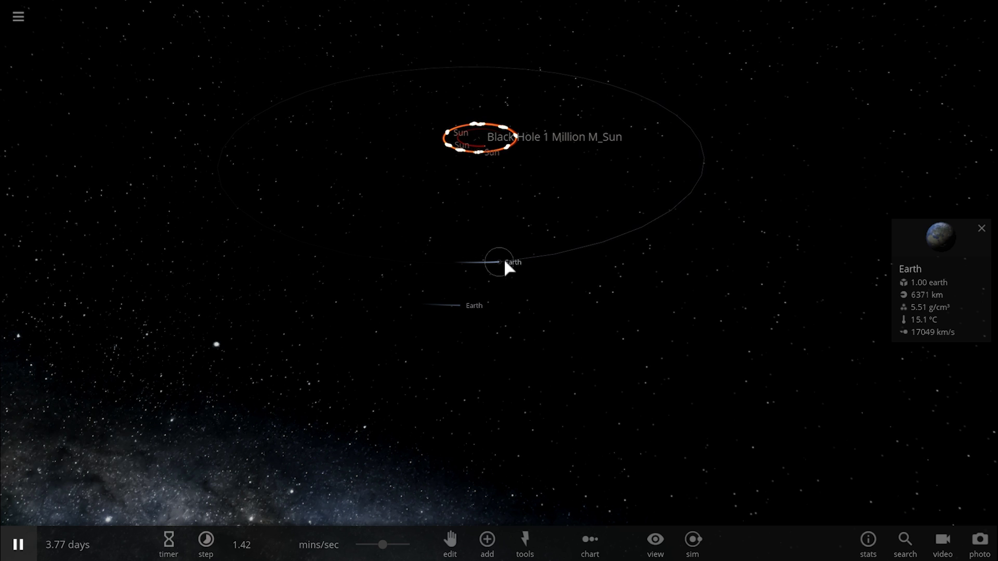
# Step: Select the black hole and open its full properties
pyautogui.click(482, 139)
pyautogui.click(482, 136)
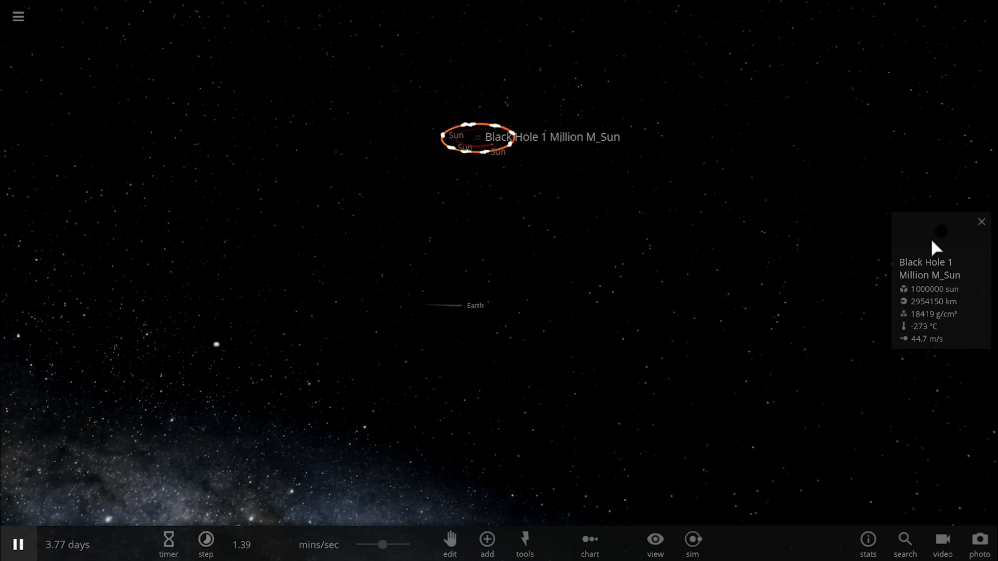
pyautogui.click(931, 238)
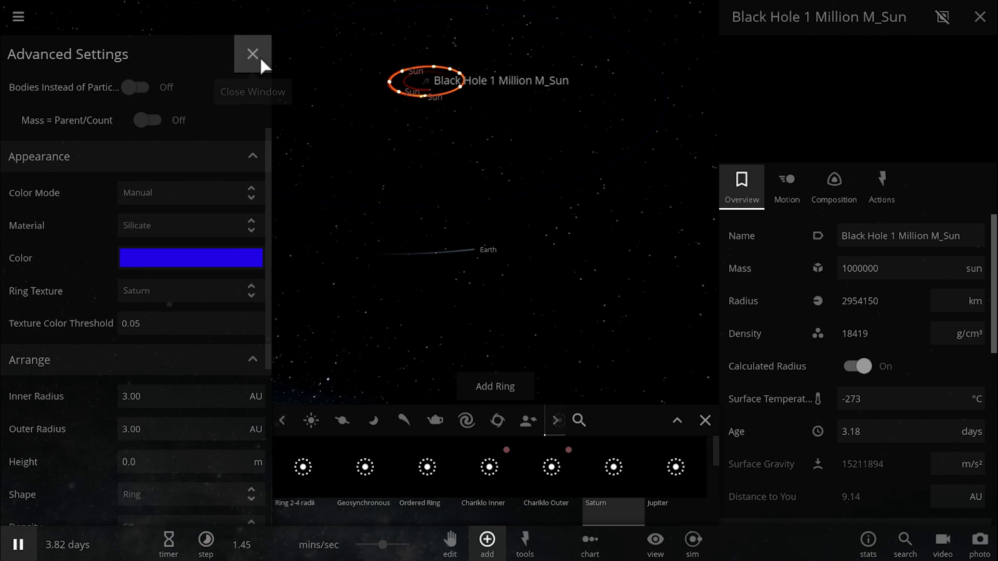
# Step: Place a particle ring around the black hole, box-select it, and close the add panel
pyautogui.click(255, 52)
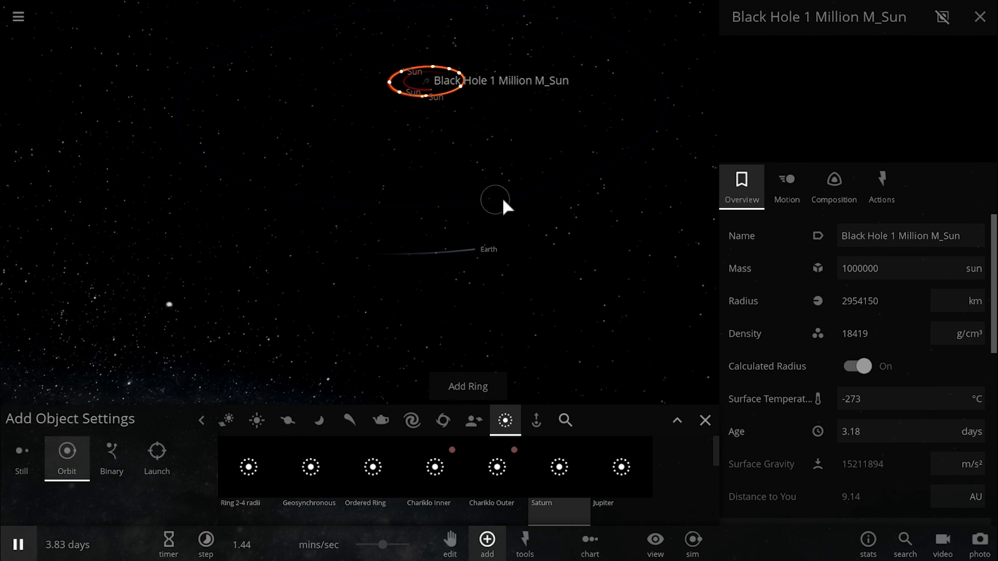
pyautogui.click(502, 201)
pyautogui.click(979, 17)
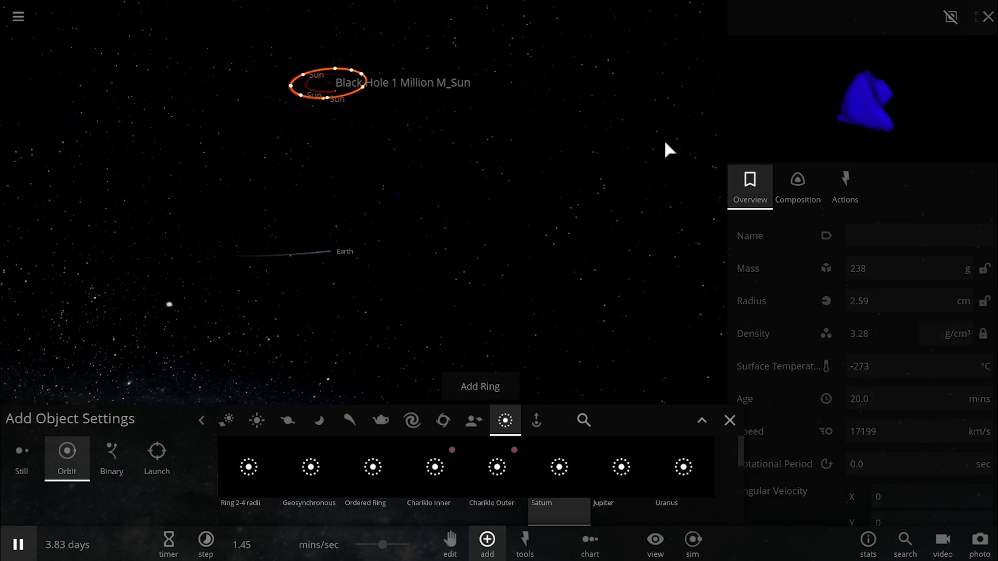
pyautogui.moveTo(618, 182); pyautogui.dragTo(473, 201, button='right')
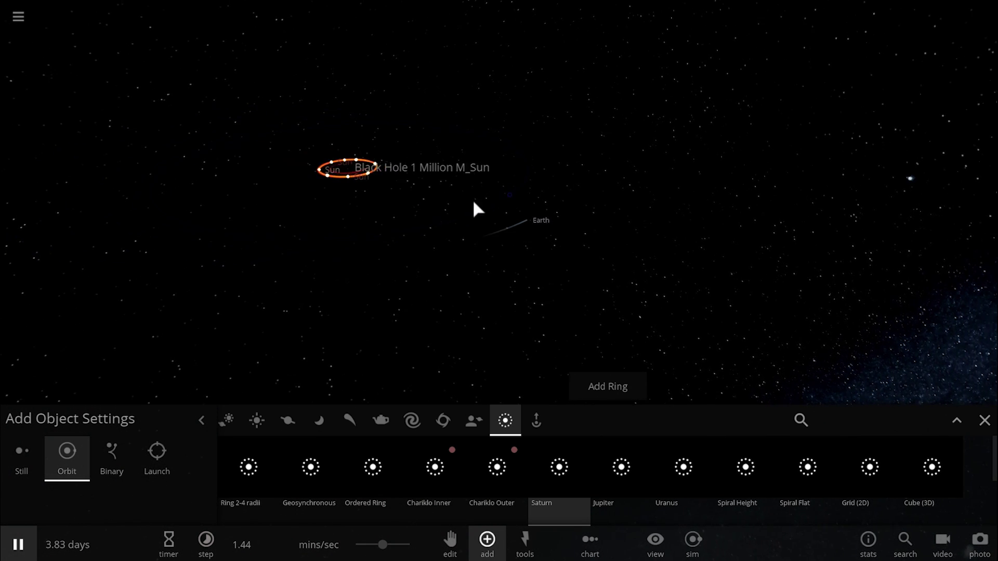
pyautogui.moveTo(218, 73); pyautogui.dragTo(641, 304)
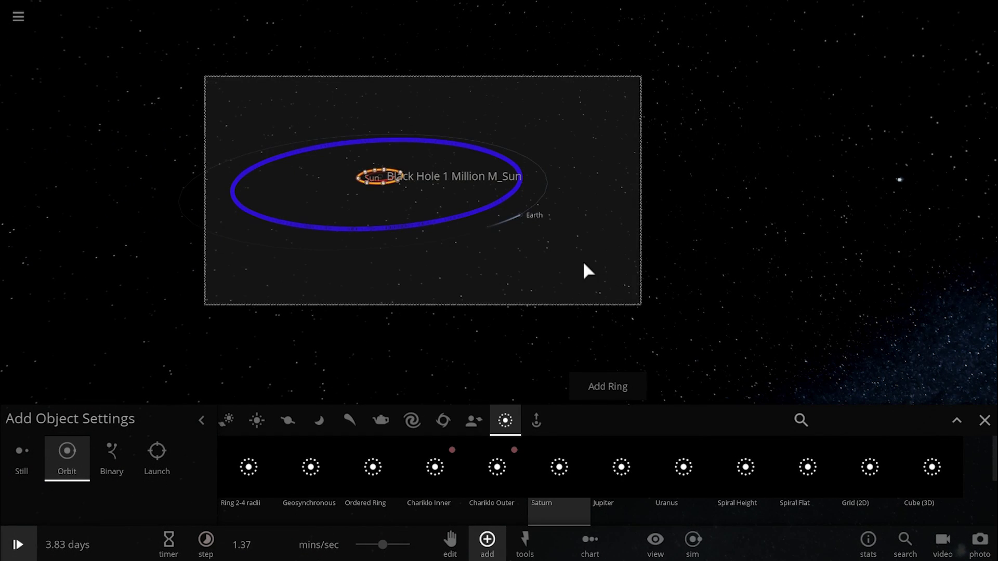
pyautogui.moveTo(478, 263); pyautogui.dragTo(365, 223, button='right')
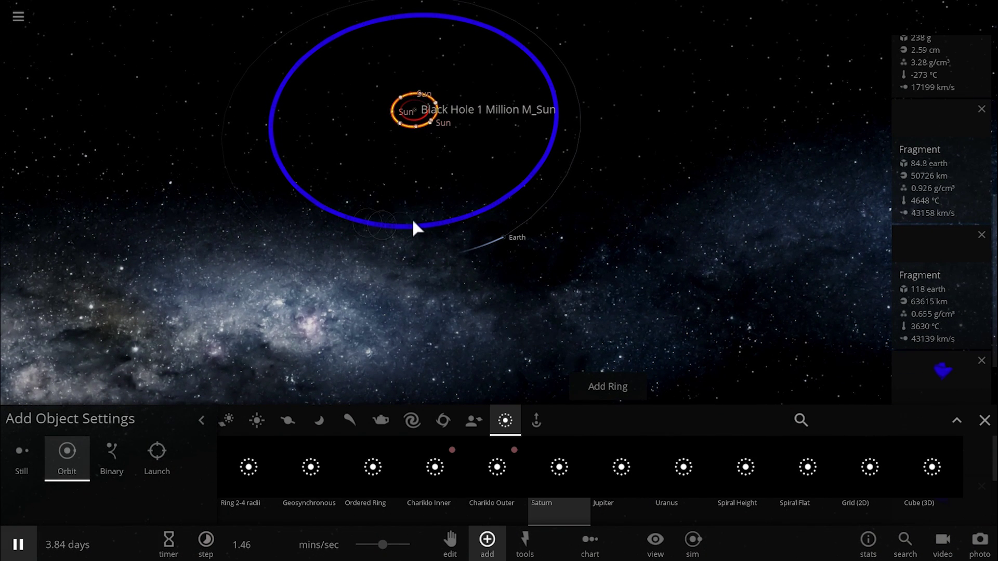
pyautogui.click(982, 422)
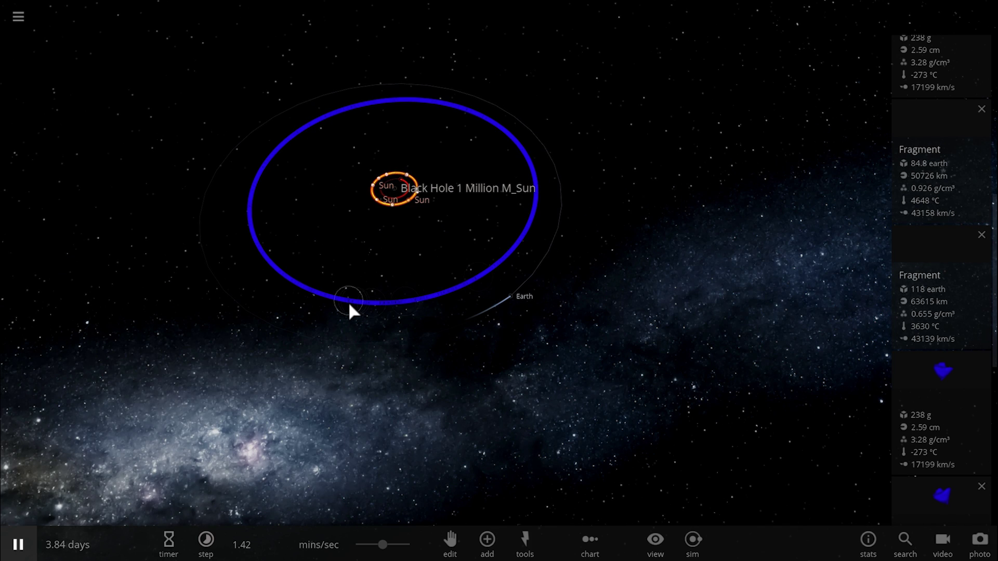
# Step: Orbit the camera around the black hole to view the ring of Suns with Earth off to one side
pyautogui.moveTo(364, 334)
pyautogui.mouseDown(button='right')
pyautogui.moveTo(404, 318)
pyautogui.moveTo(381, 330)
pyautogui.mouseUp(button='right')
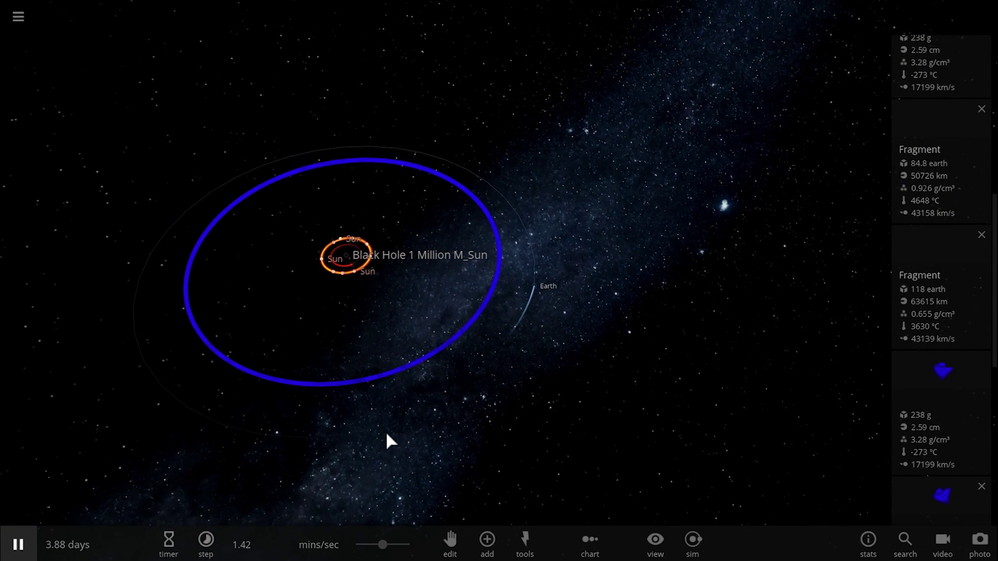
pyautogui.moveTo(390, 432); pyautogui.dragTo(437, 393)
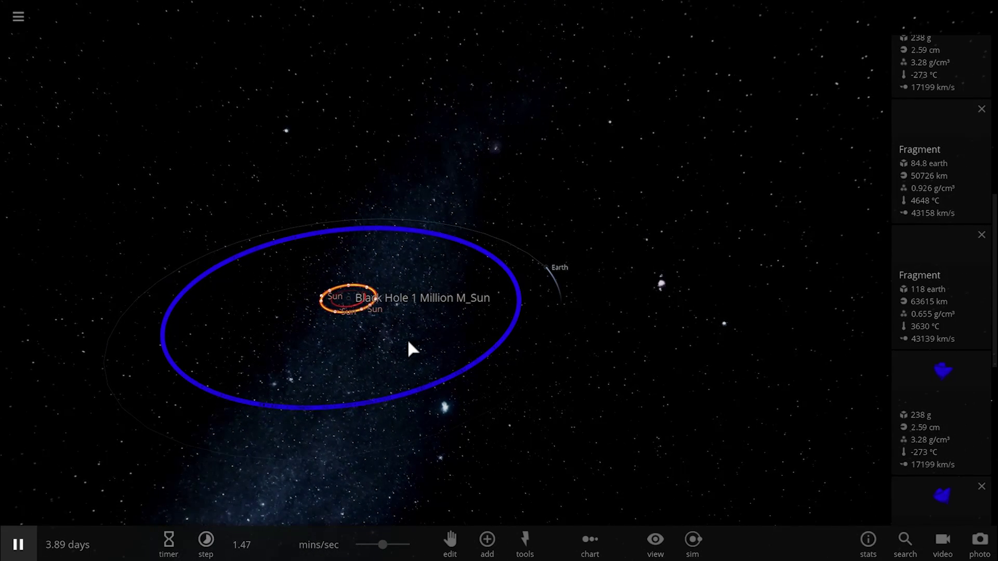
pyautogui.moveTo(379, 332); pyautogui.dragTo(448, 368, button='right')
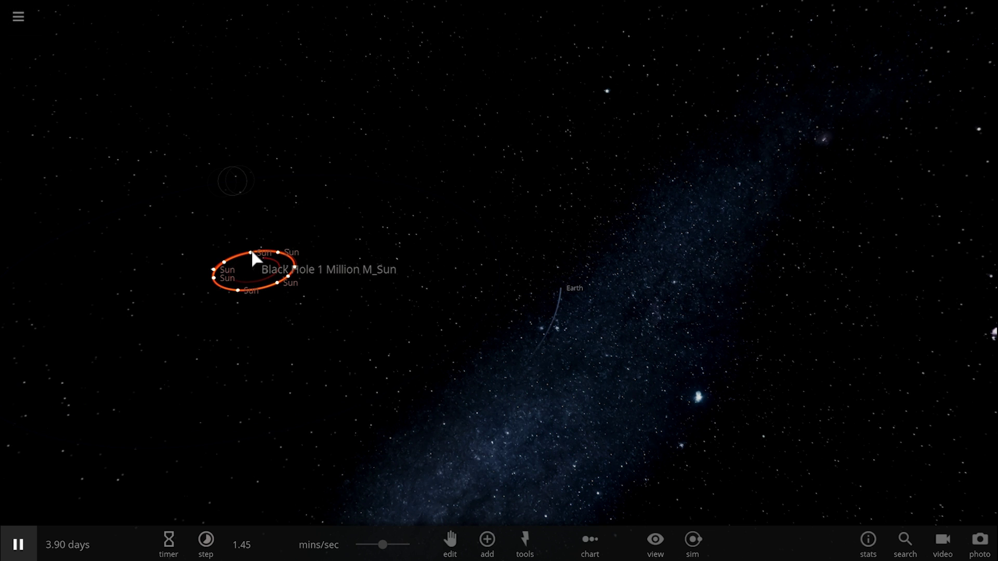
# Step: Focus on one orbiting Sun, then zoom out and tilt to frame all the Suns' orbits face-on
pyautogui.doubleClick(282, 286)
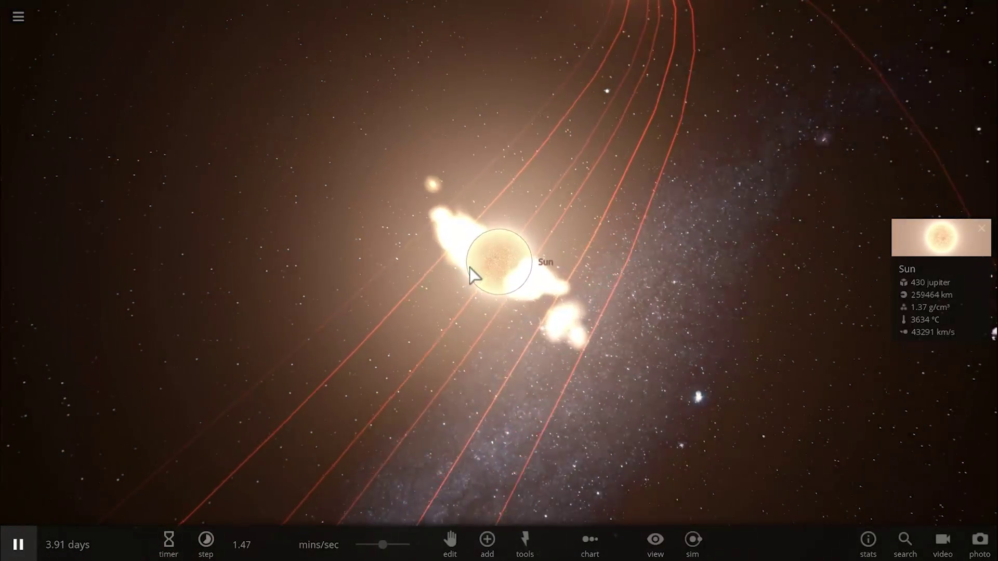
pyautogui.scroll(-5, 402, 260)
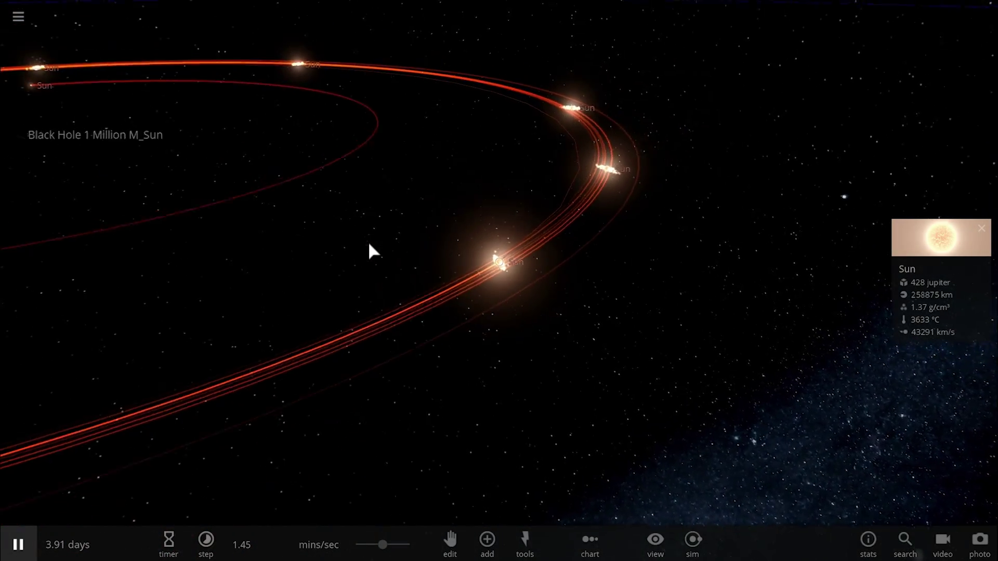
pyautogui.scroll(-5, 369, 245)
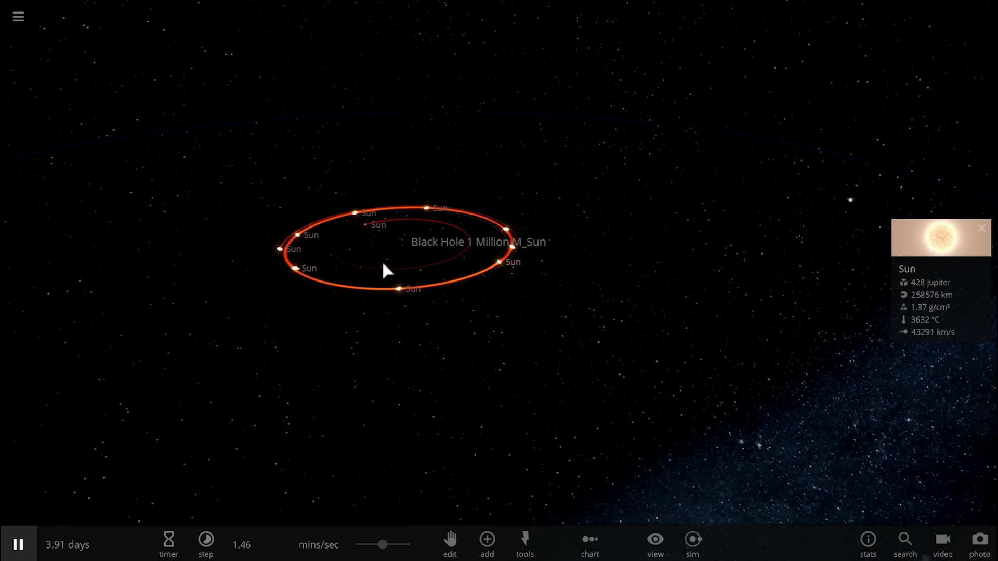
pyautogui.moveTo(412, 274); pyautogui.dragTo(339, 350)
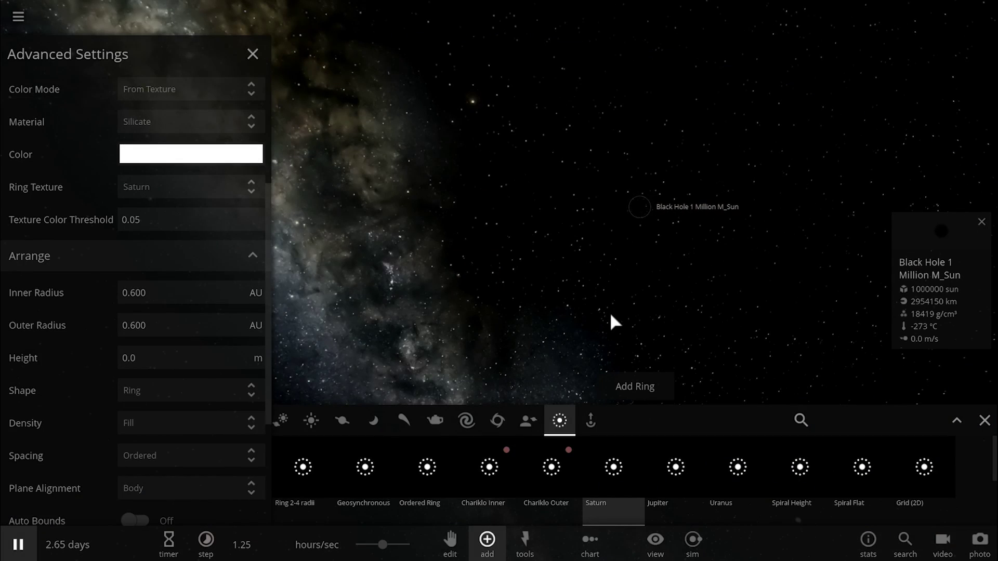
# Step: Add the nine-moon ring at 0.600 AU around the black hole and orbit to view it
pyautogui.click(635, 387)
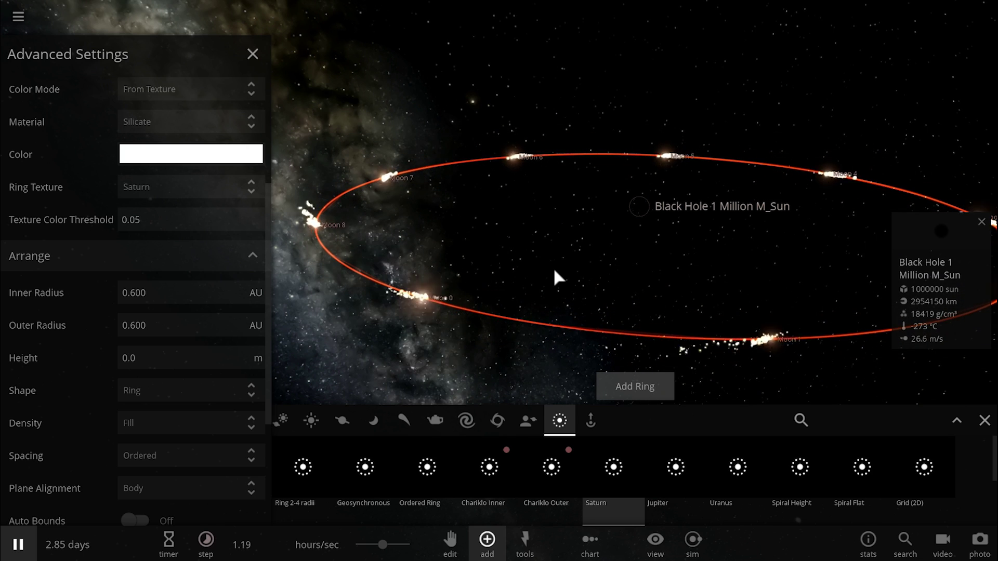
pyautogui.moveTo(554, 270); pyautogui.dragTo(589, 286)
pyautogui.scroll(-3, 589, 285)
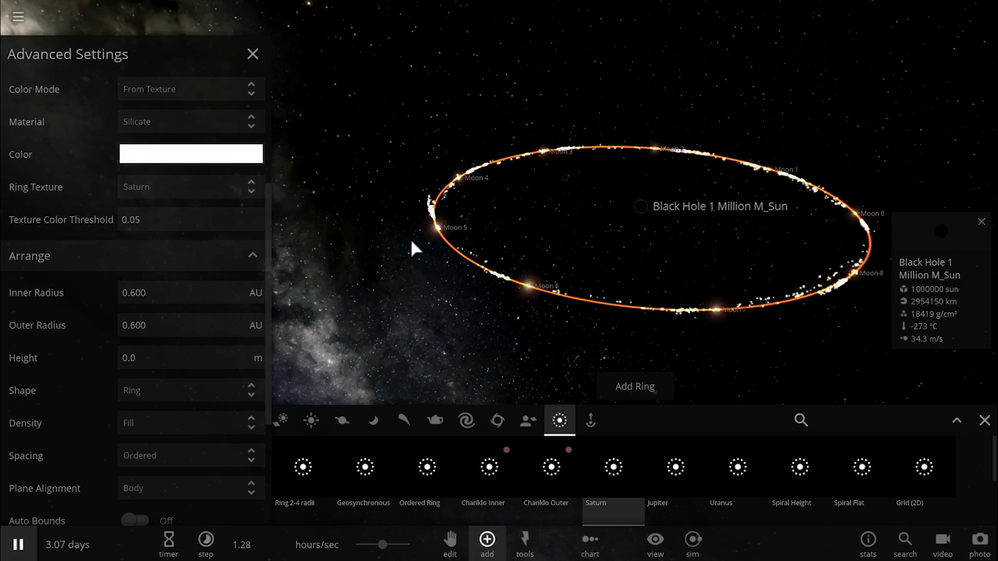
pyautogui.moveTo(412, 240); pyautogui.dragTo(420, 259)
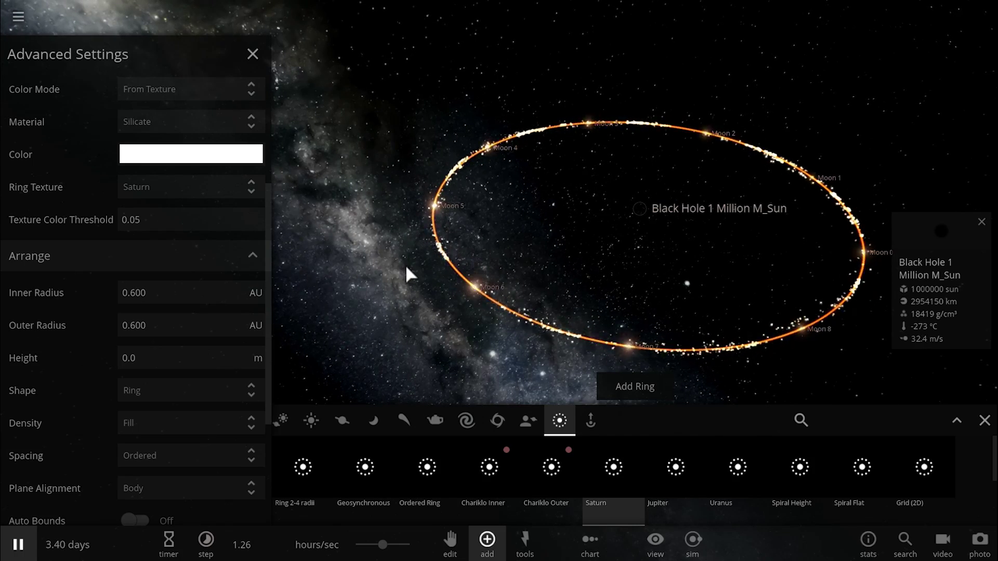
pyautogui.moveTo(407, 272); pyautogui.dragTo(412, 225)
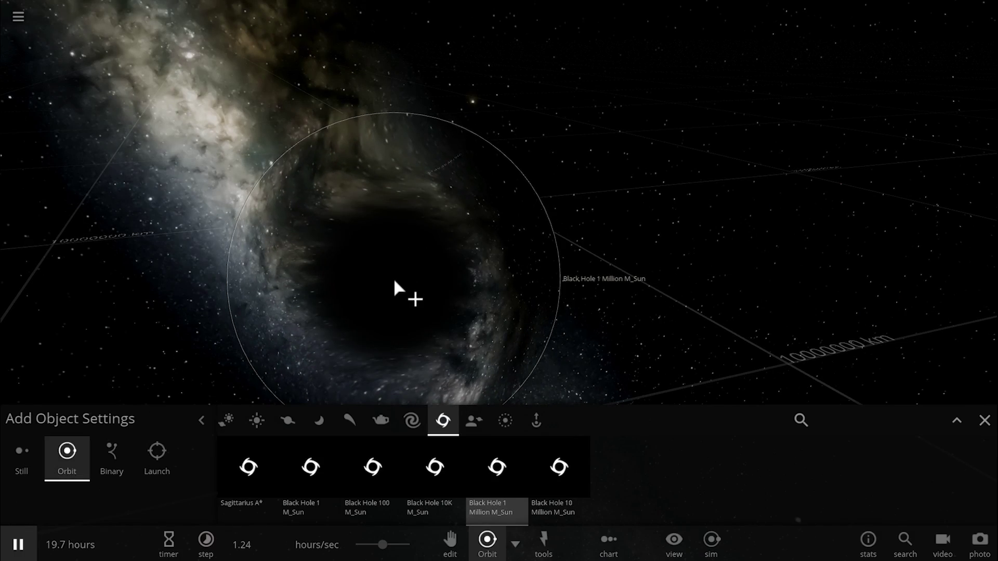
# Step: Place a 1 Million M_Sun black hole in empty space and select it
pyautogui.click(438, 260)
pyautogui.scroll(-5, 411, 260)
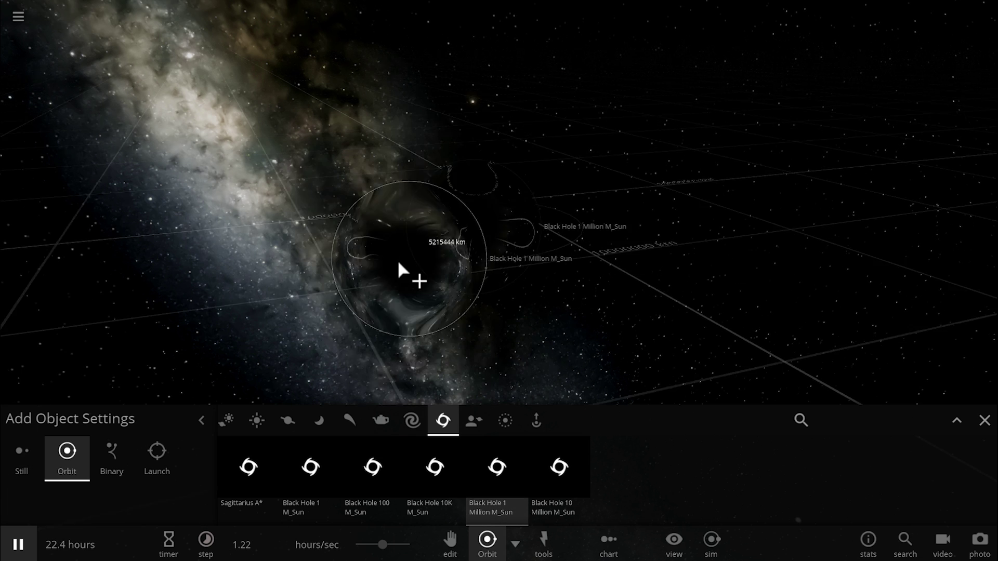
pyautogui.click(329, 269)
pyautogui.click(497, 210)
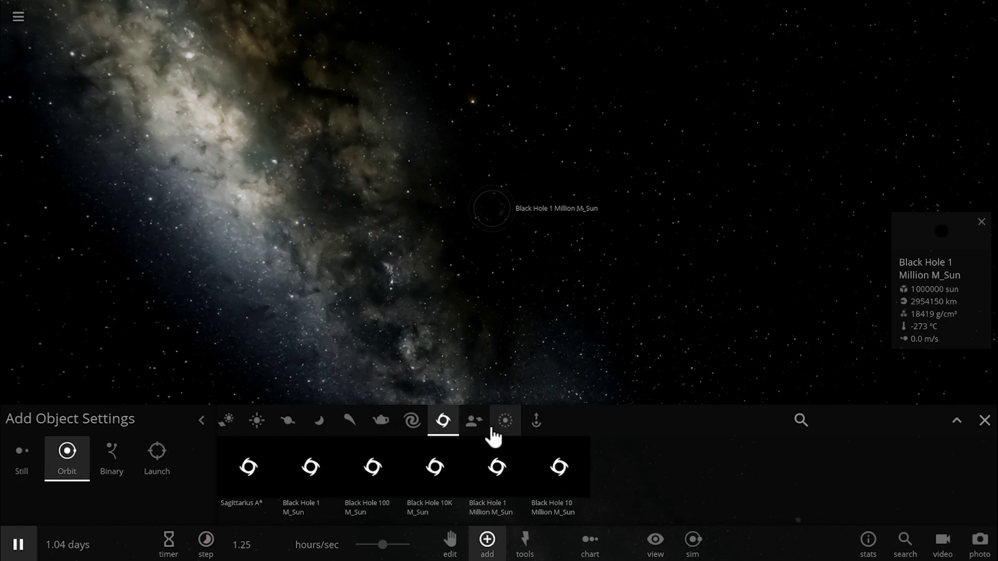
# Step: Set the Saturn ring preset to use 9 bodies with total mass measured in suns
pyautogui.click(506, 421)
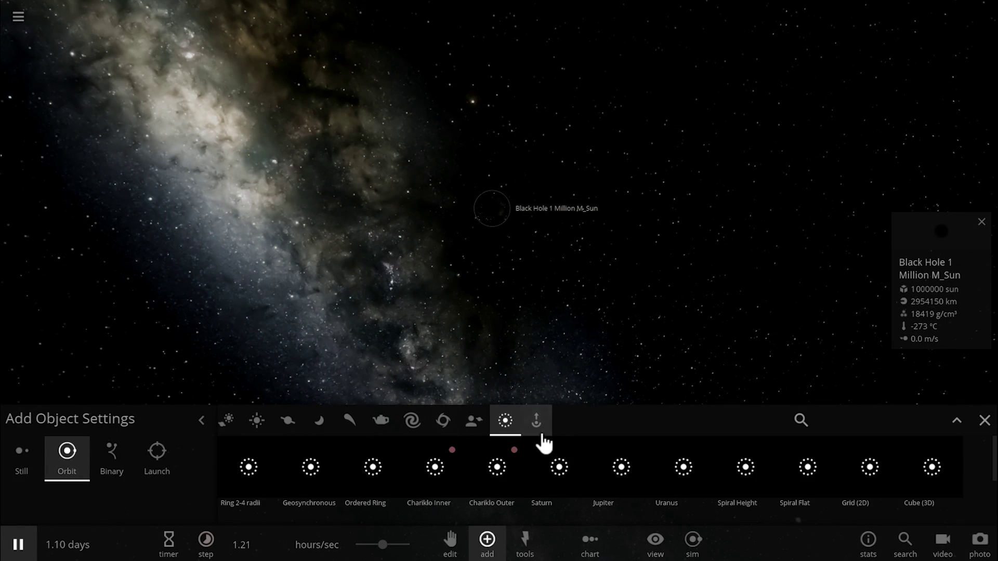
pyautogui.click(577, 514)
pyautogui.scroll(4, 151, 155)
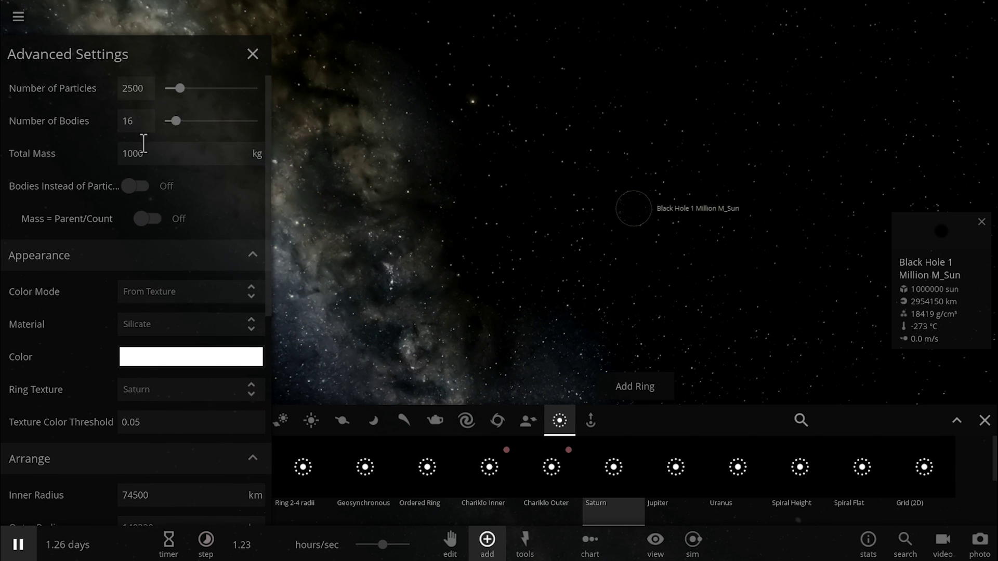
pyautogui.click(138, 189)
pyautogui.doubleClick(136, 125)
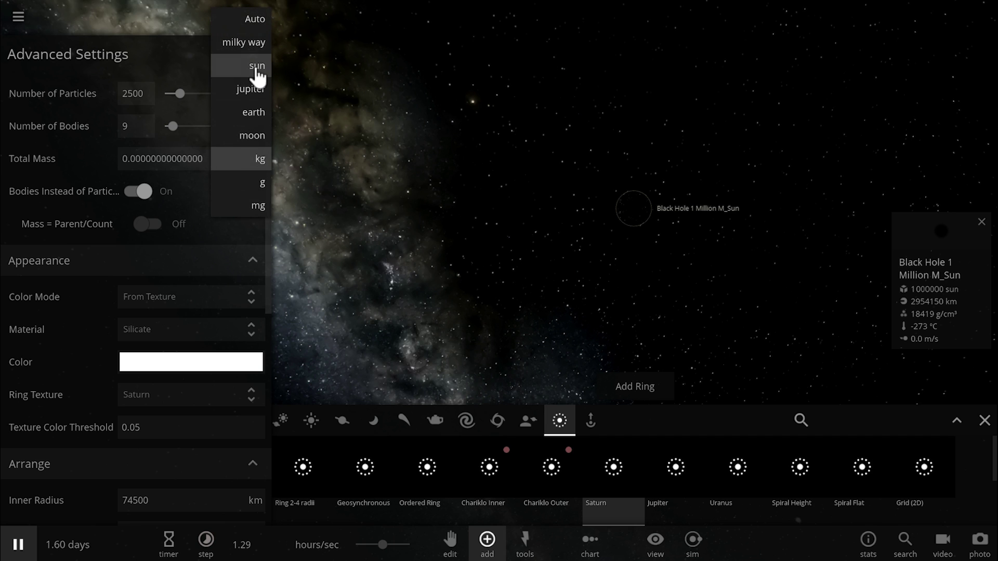
pyautogui.click(257, 66)
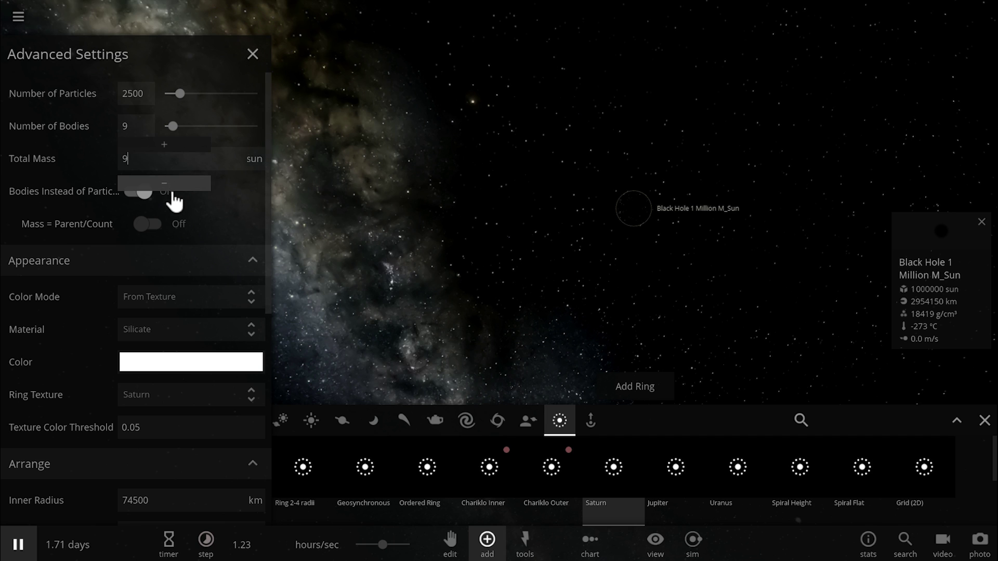
pyautogui.scroll(-2, 176, 385)
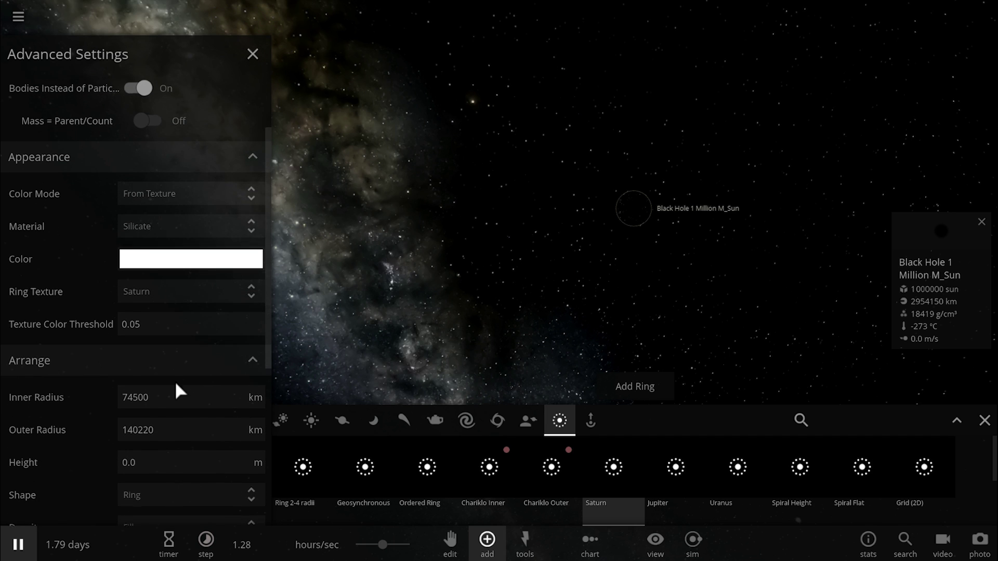
# Step: Set inner and outer radii to 1 AU with Ordered spacing, and add the ring
pyautogui.click(255, 398)
pyautogui.click(259, 258)
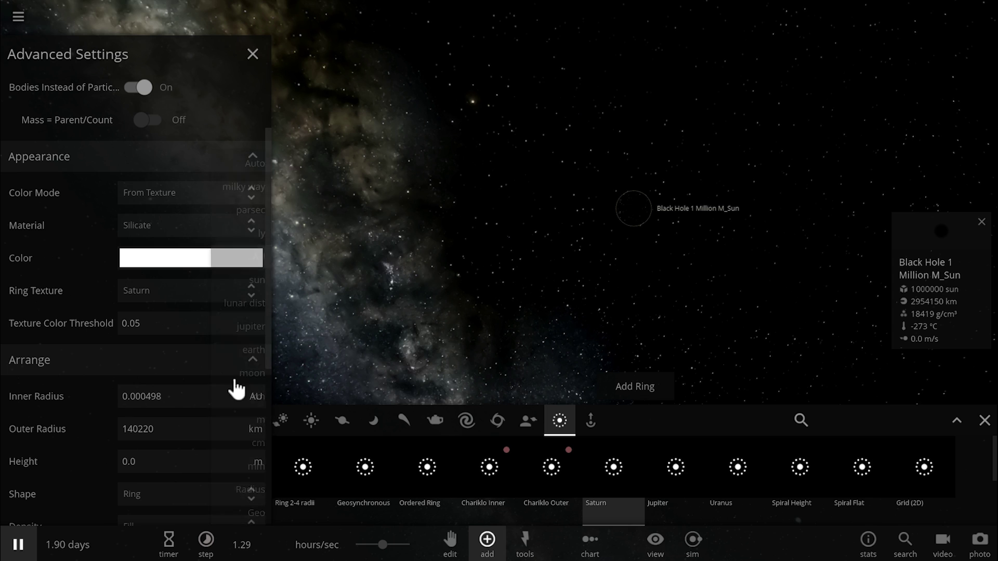
pyautogui.click(256, 429)
pyautogui.click(260, 289)
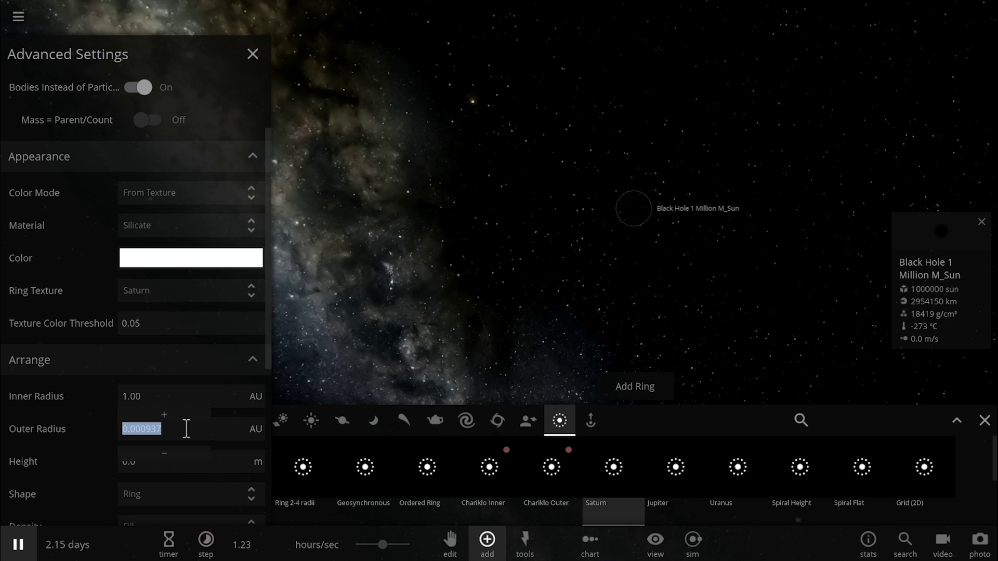
pyautogui.scroll(-2, 171, 382)
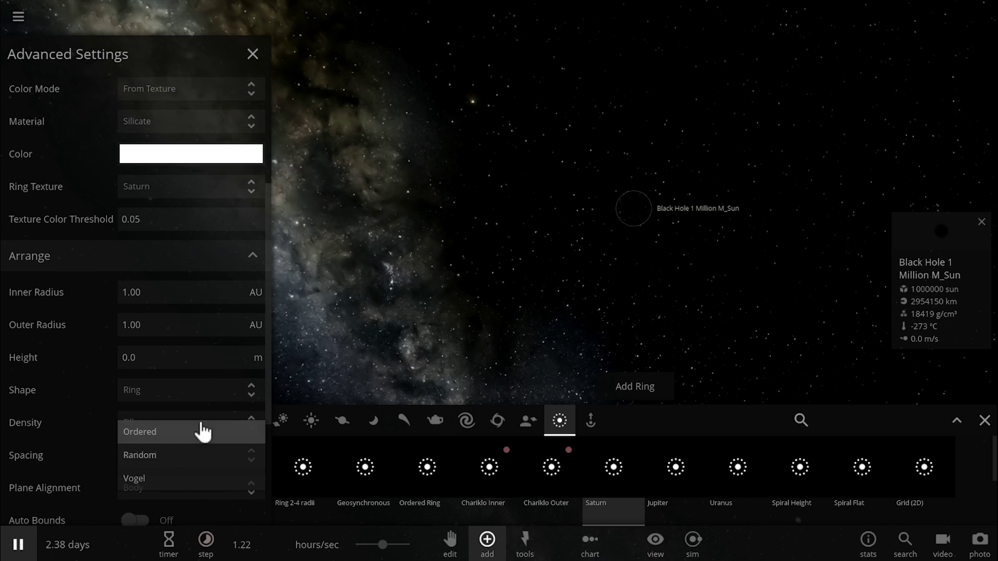
pyautogui.click(203, 432)
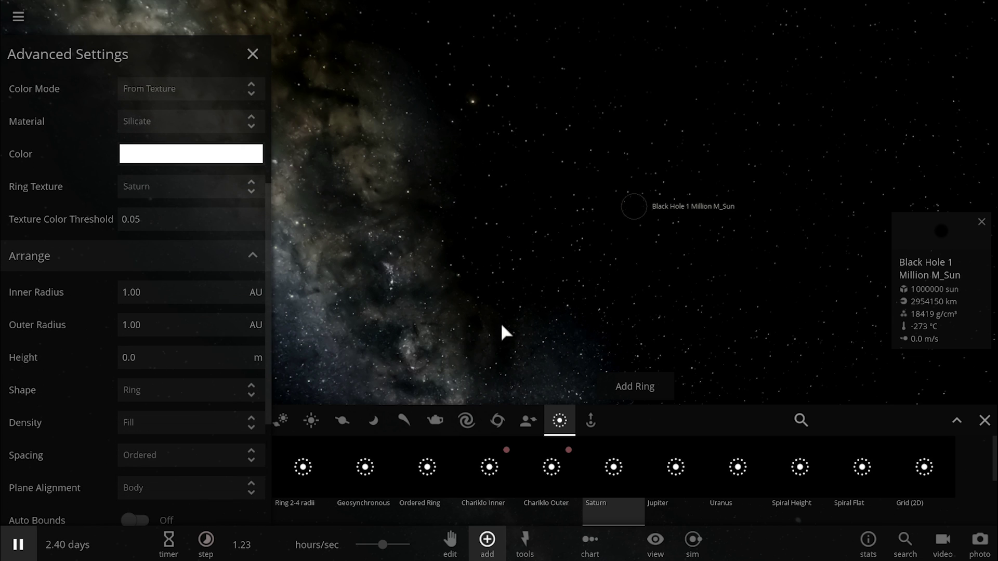
pyautogui.click(639, 398)
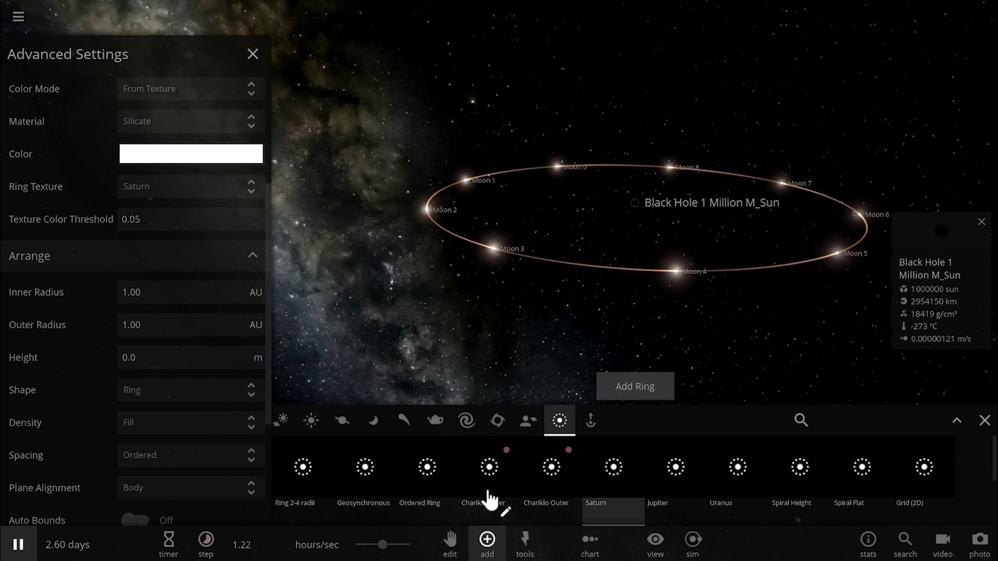
# Step: Slow the simulation and fly the camera in to Moon 0
pyautogui.moveTo(384, 545); pyautogui.dragTo(363, 546)
pyautogui.moveTo(456, 304); pyautogui.dragTo(533, 329, button='right')
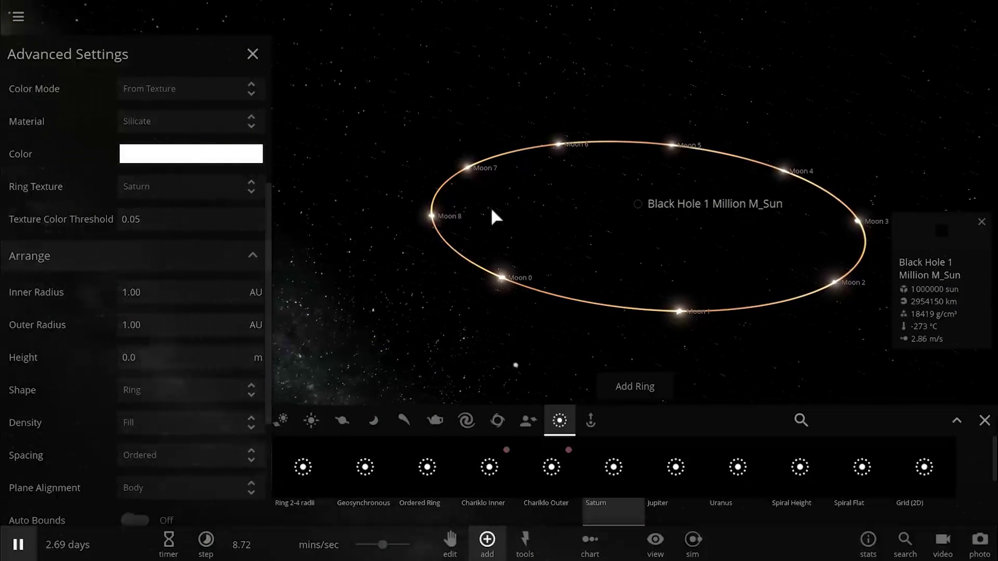
pyautogui.press('space')
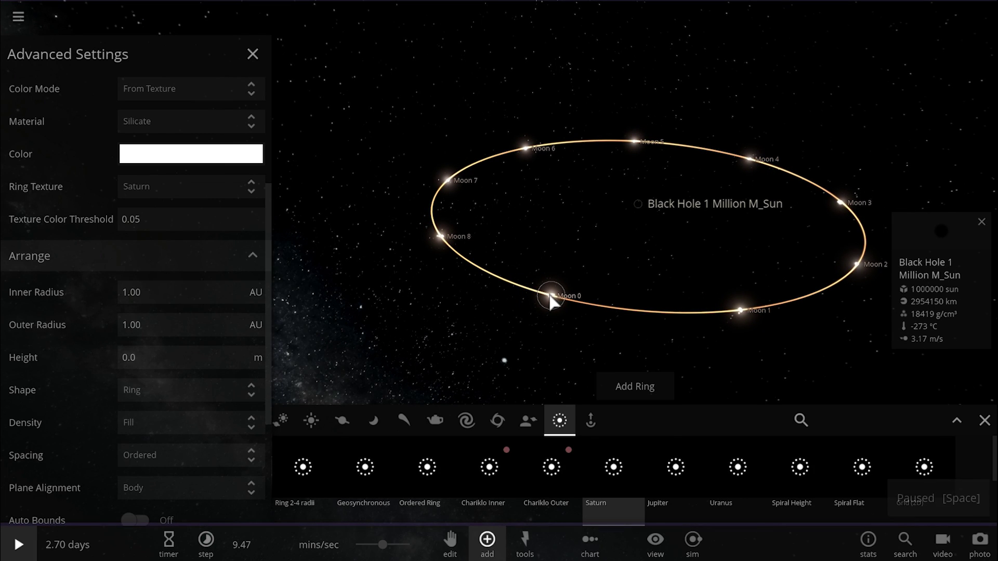
pyautogui.scroll(5, 502, 303)
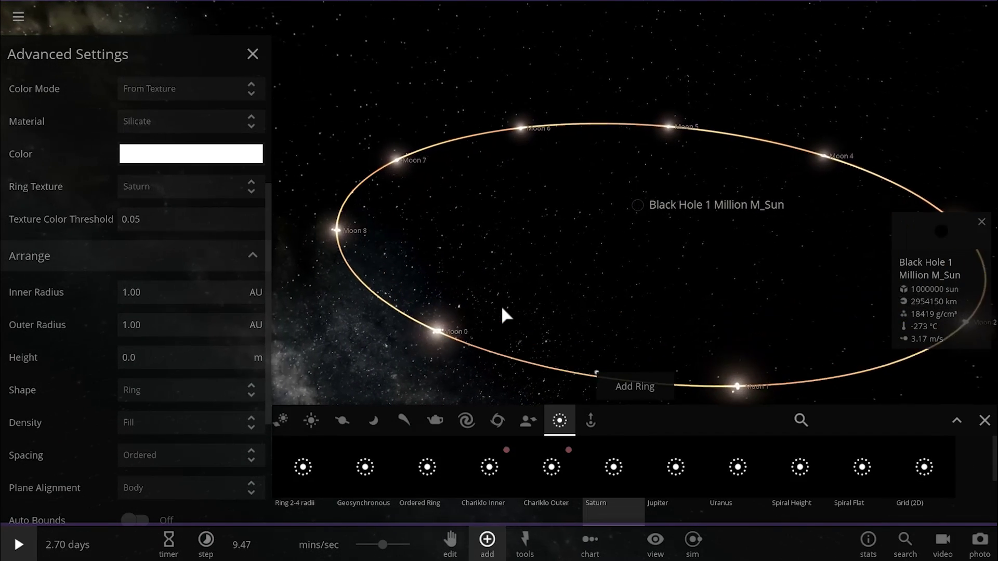
pyautogui.click(415, 352)
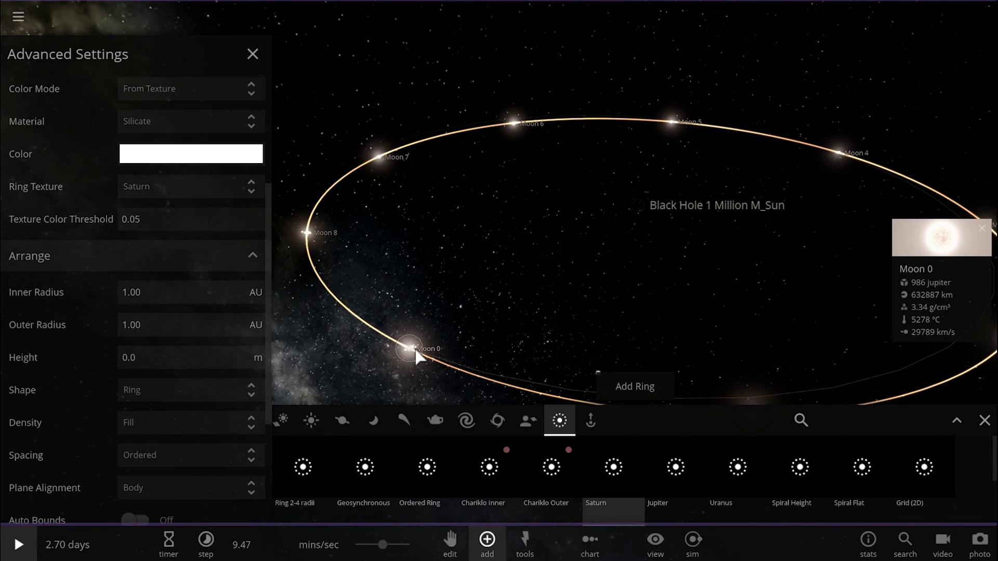
pyautogui.doubleClick(417, 356)
pyautogui.press('space')
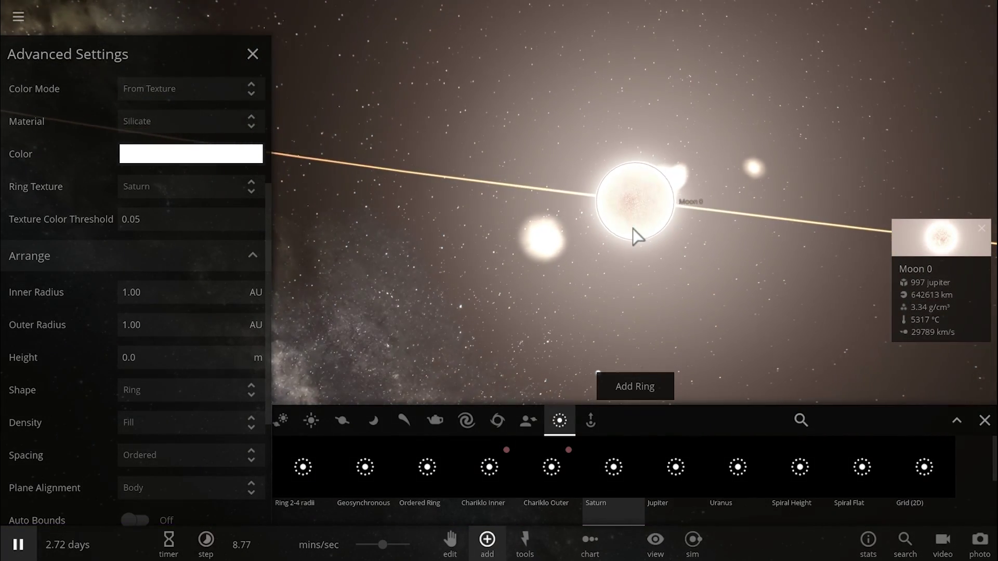
# Step: Zoom back out and select the black hole at the ring's centre
pyautogui.scroll(-5, 632, 229)
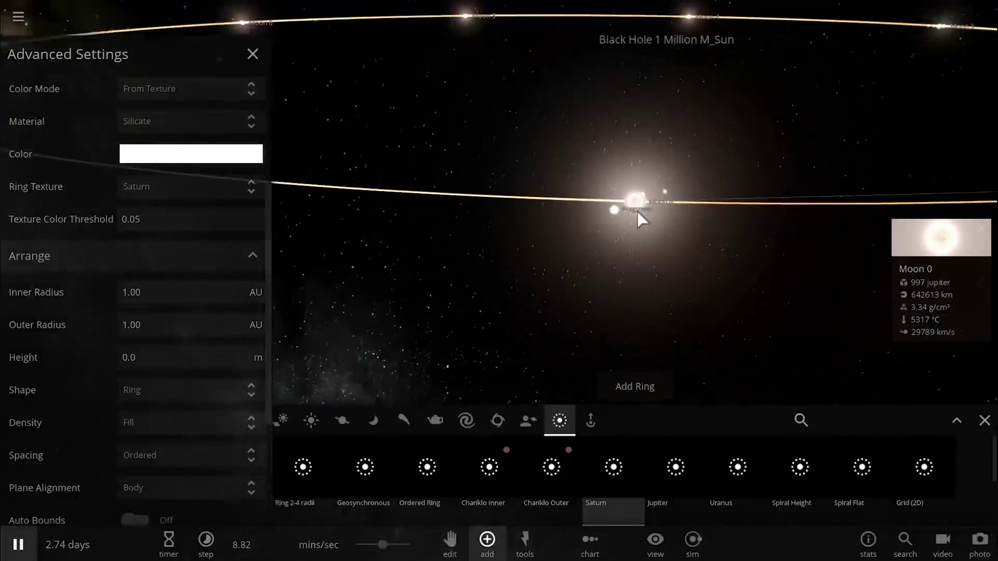
pyautogui.scroll(-5, 632, 215)
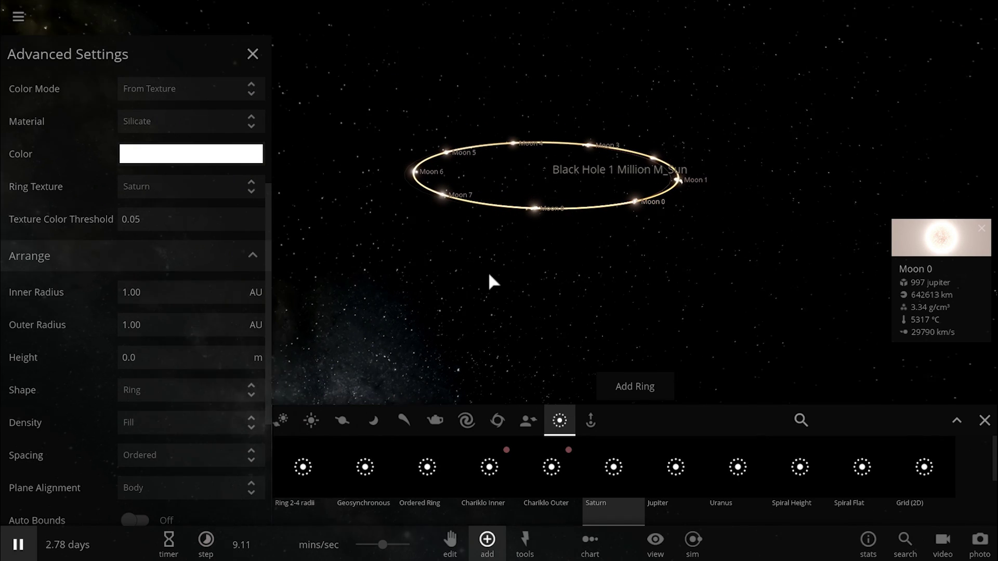
pyautogui.moveTo(488, 271); pyautogui.dragTo(479, 265, button='right')
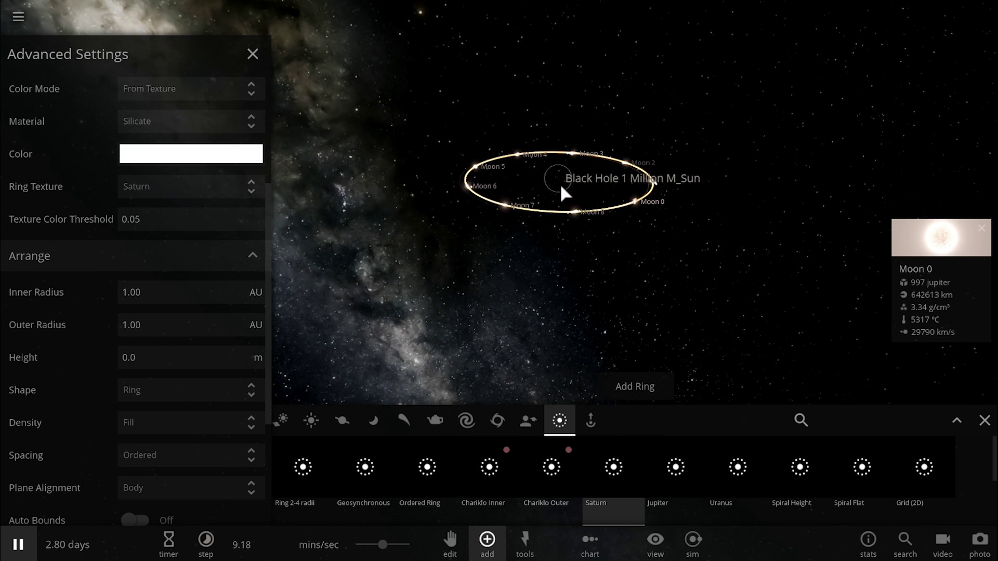
pyautogui.click(561, 188)
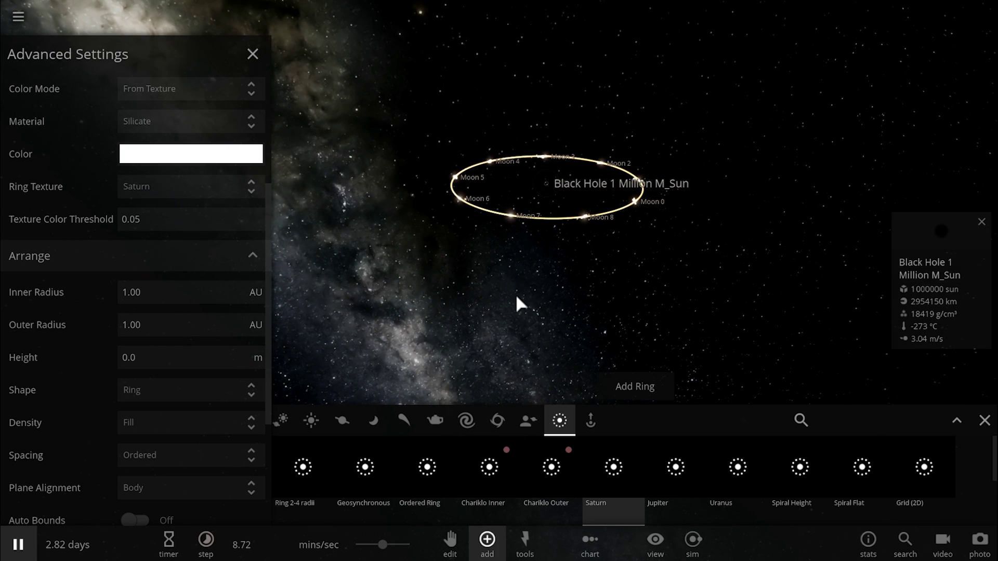
pyautogui.moveTo(517, 294); pyautogui.dragTo(515, 292, button='right')
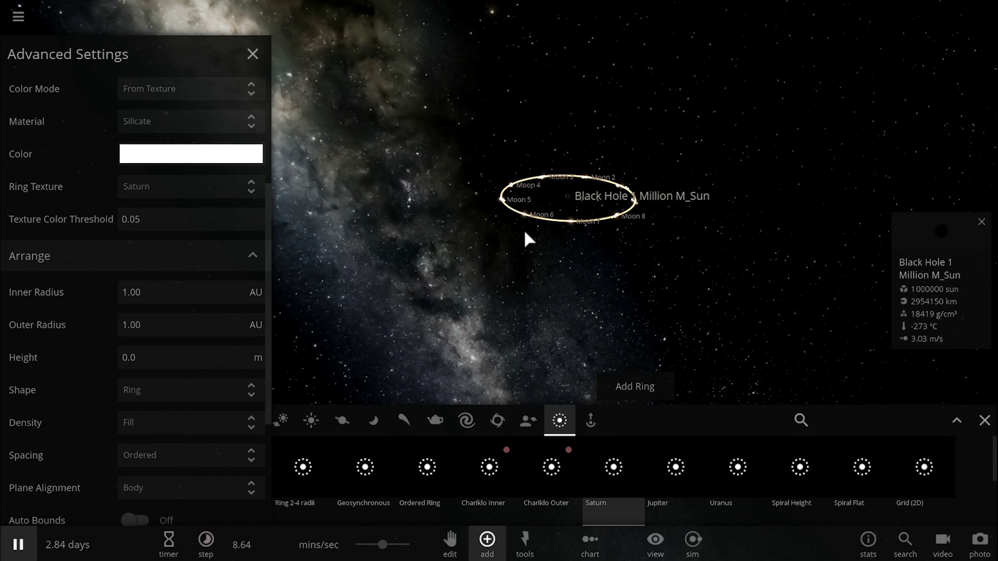
# Step: Switch the ring's total mass unit to Earth masses for the 30-body, 4 AU ring
pyautogui.scroll(4, 232, 259)
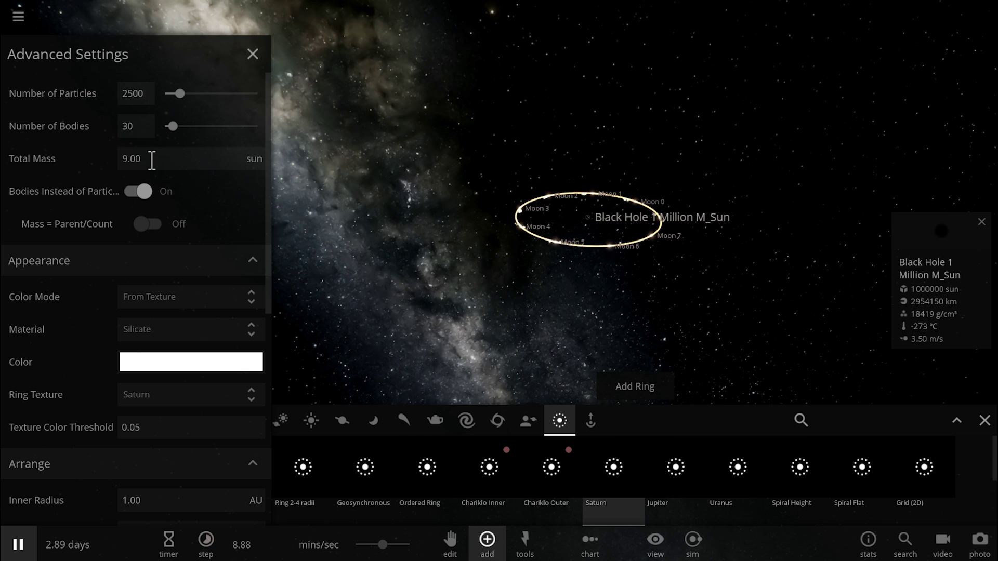
pyautogui.click(251, 166)
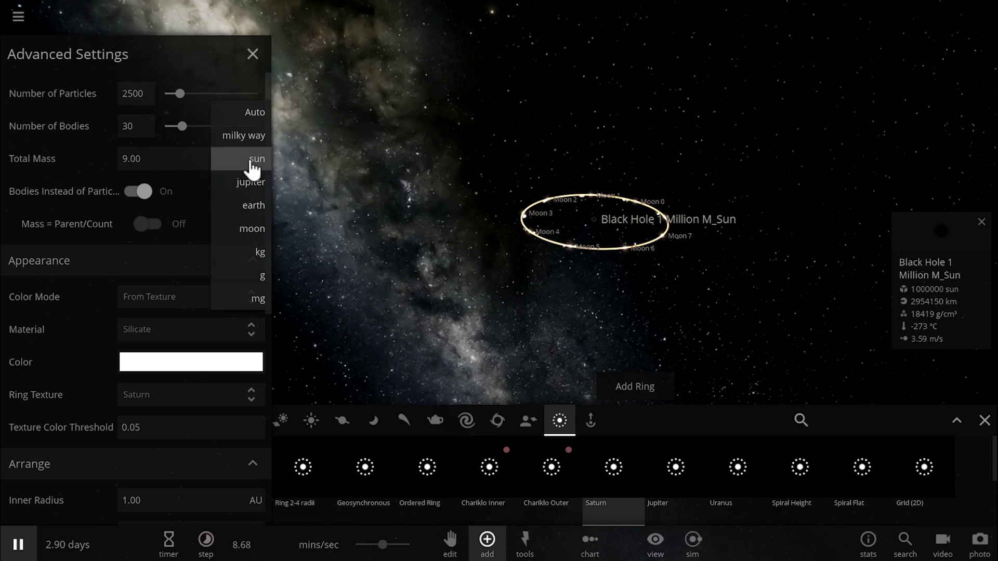
pyautogui.click(227, 198)
pyautogui.scroll(-4, 175, 292)
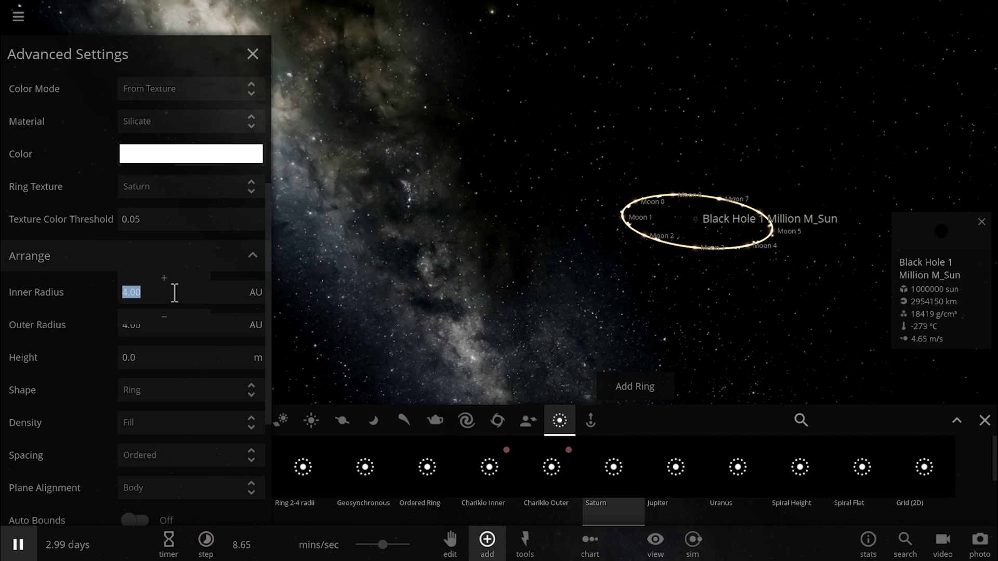
pyautogui.scroll(-2, 177, 307)
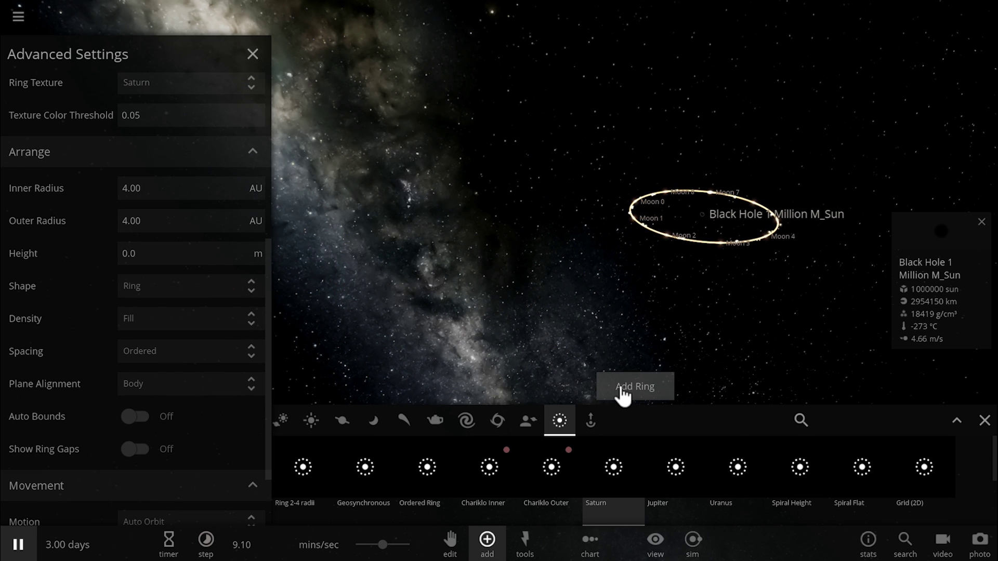
# Step: Close the ring settings, select Moon 20 and open its full details
pyautogui.click(252, 54)
pyautogui.click(544, 288)
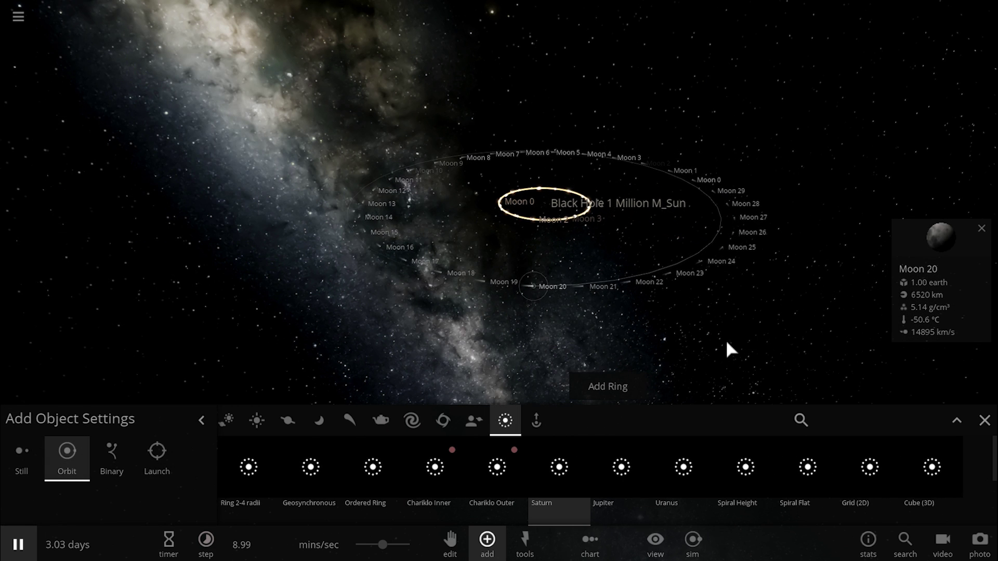
pyautogui.click(984, 421)
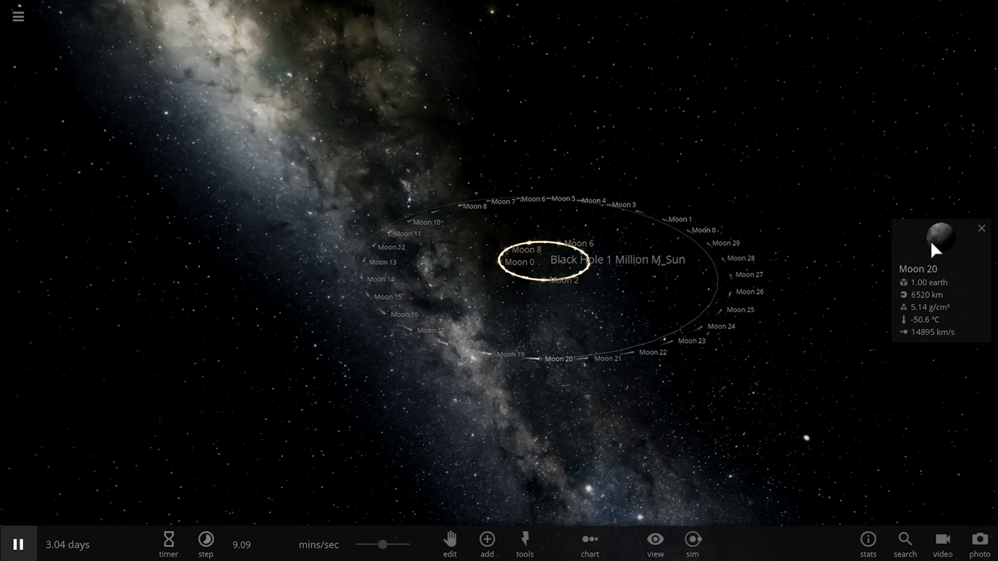
pyautogui.click(931, 240)
# Step: Add a small amount of water, about 0.8%, to Moon 20's composition
pyautogui.click(867, 199)
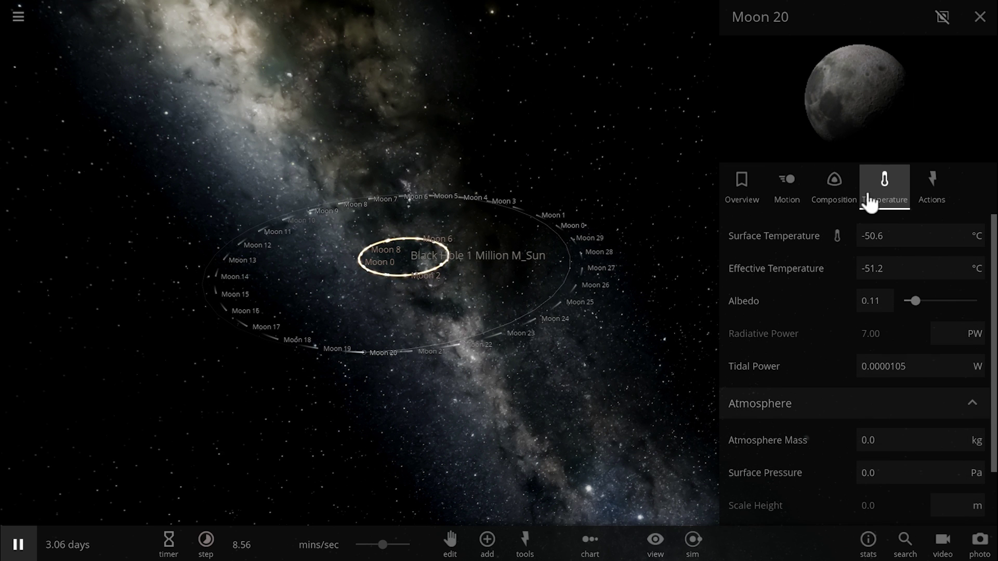
pyautogui.click(847, 192)
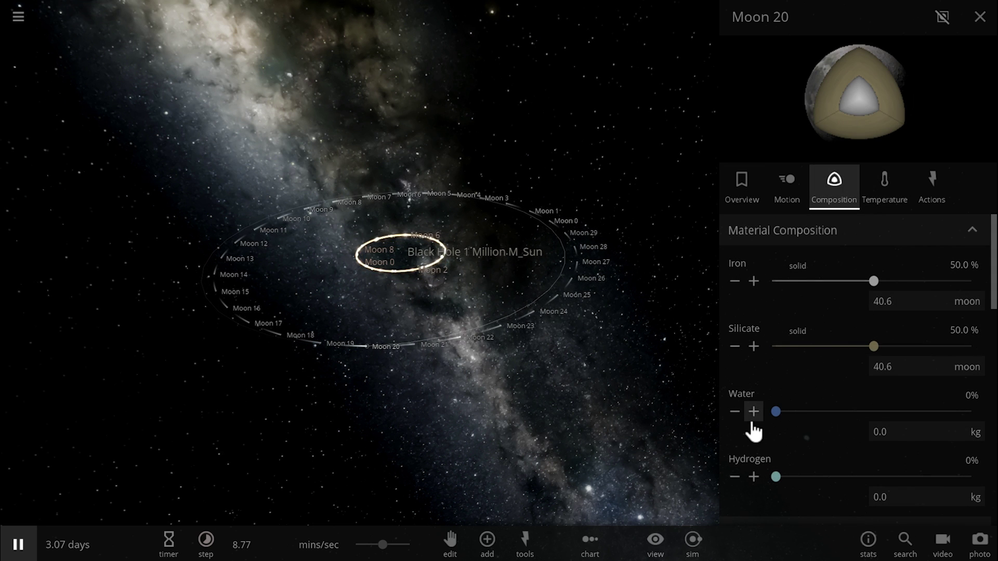
pyautogui.click(753, 412)
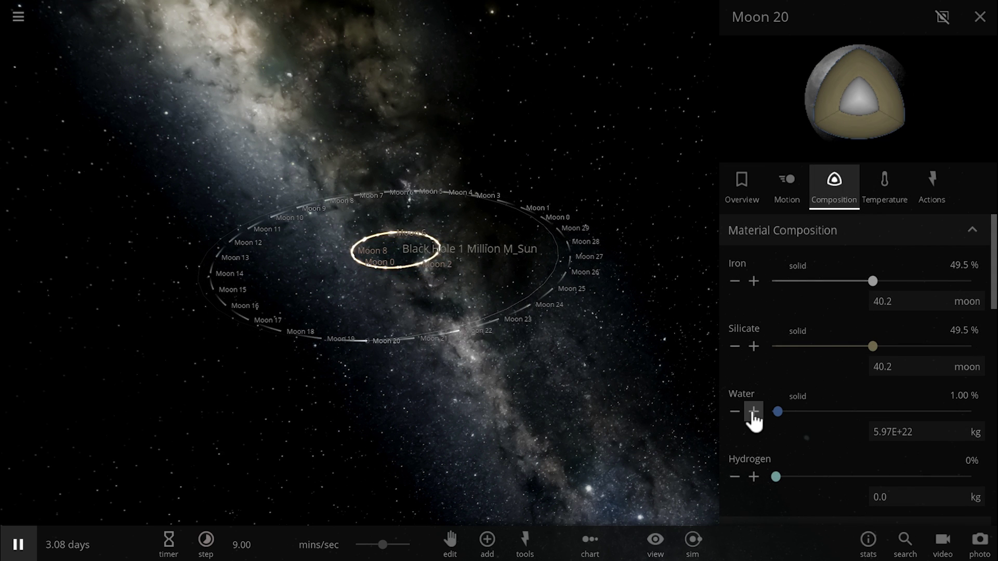
pyautogui.click(735, 412)
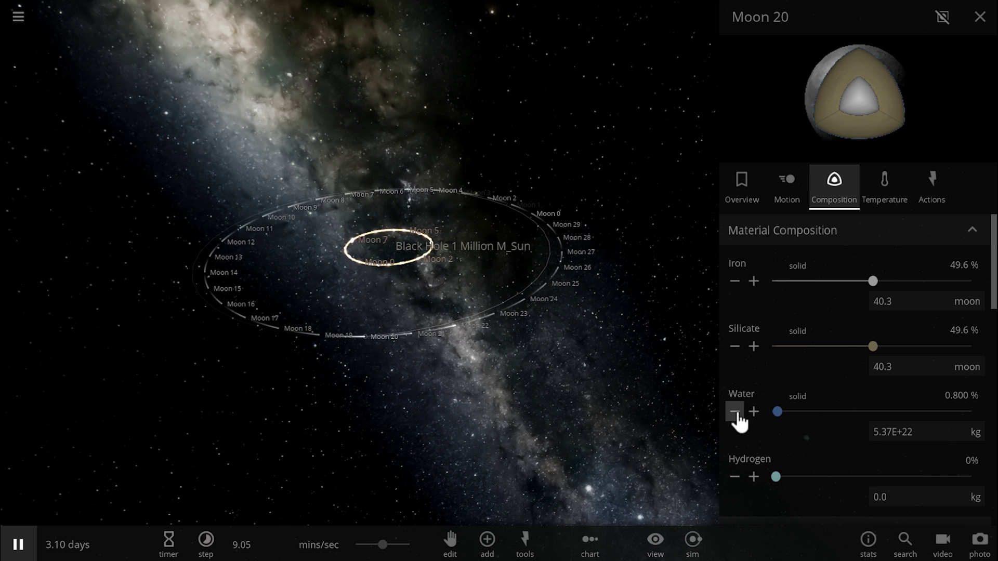
# Step: Focus the camera on Moon 21 and open its full details
pyautogui.doubleClick(411, 332)
pyautogui.scroll(5, 447, 293)
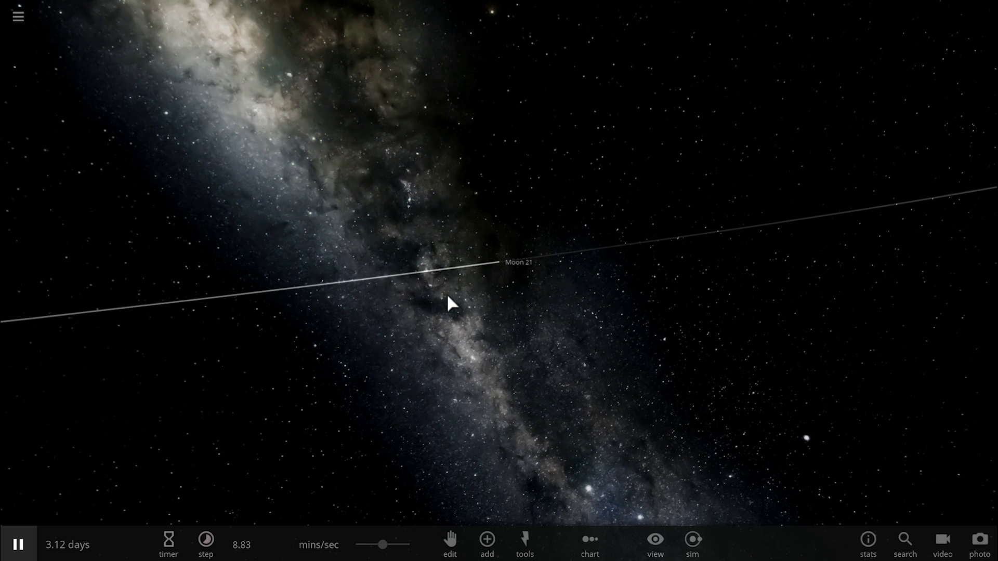
pyautogui.scroll(-3, 634, 264)
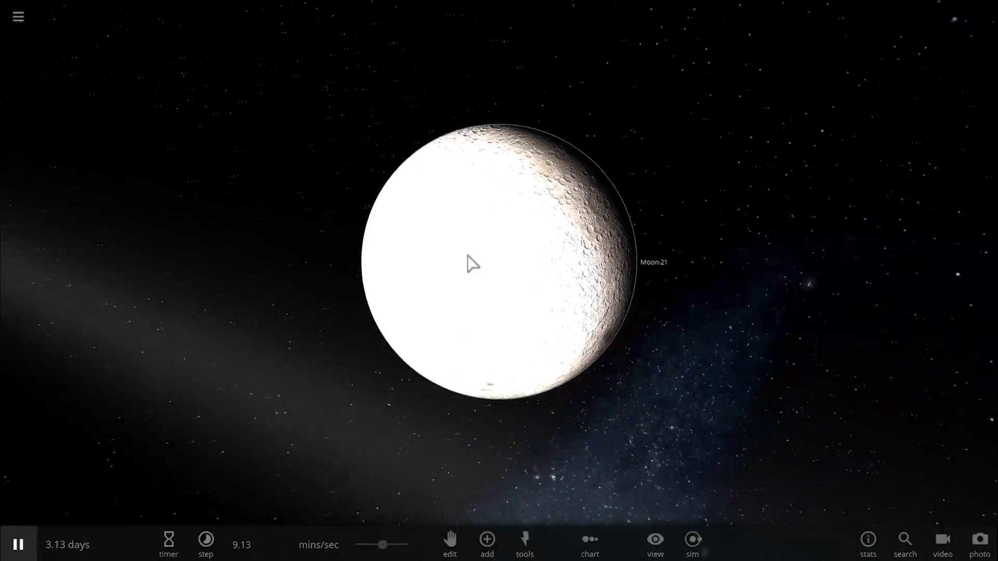
pyautogui.moveTo(467, 256); pyautogui.dragTo(747, 274)
pyautogui.click(930, 249)
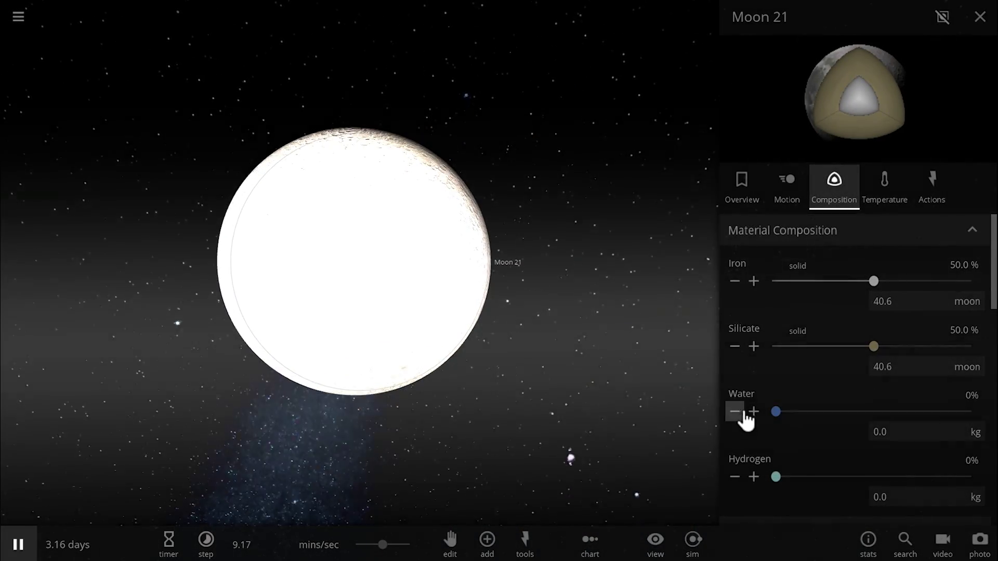
# Step: Give Moon 21 0.09% water, then show its temperature and atmosphere readings
pyautogui.click(754, 411)
pyautogui.moveTo(347, 342); pyautogui.dragTo(582, 323)
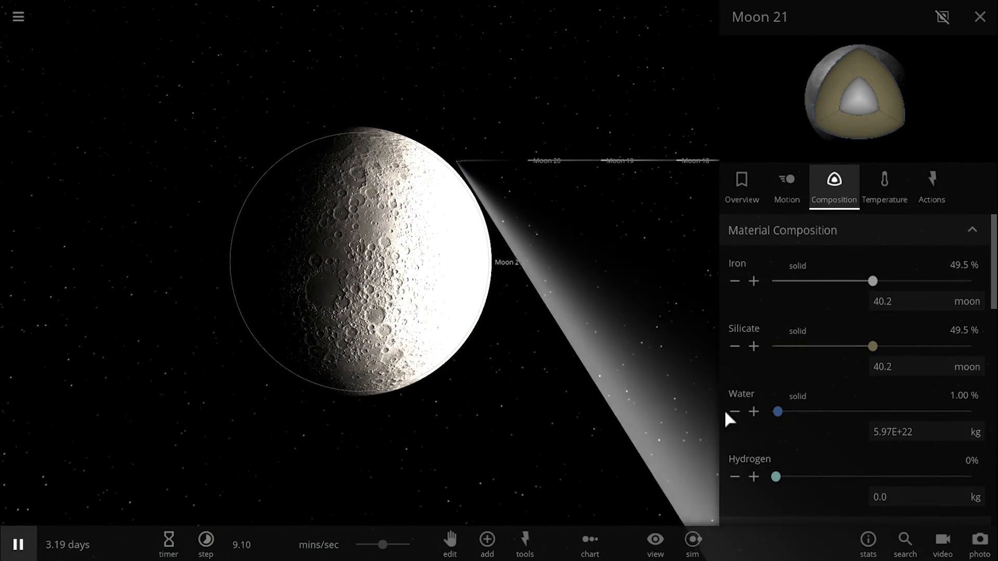
pyautogui.click(734, 412)
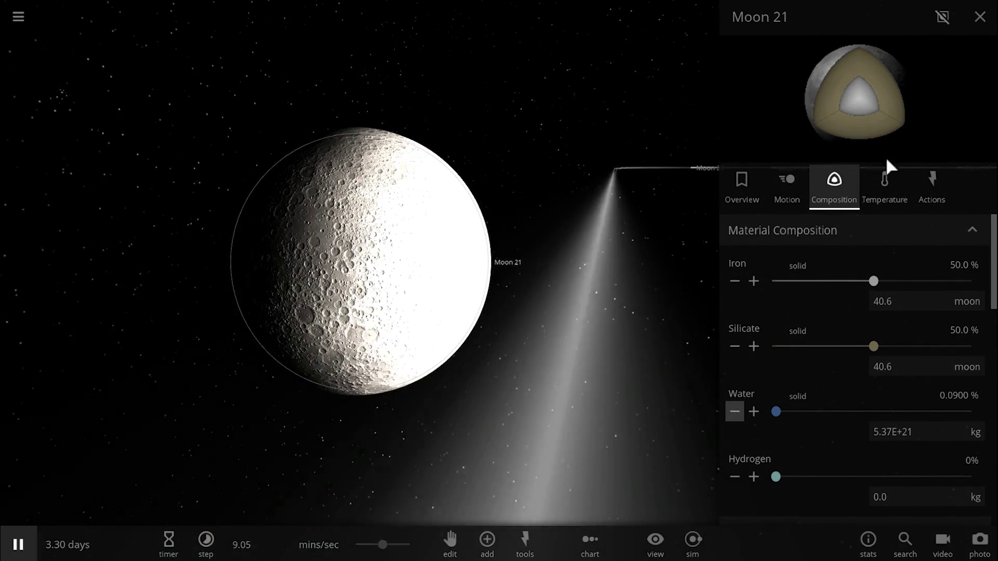
pyautogui.click(886, 182)
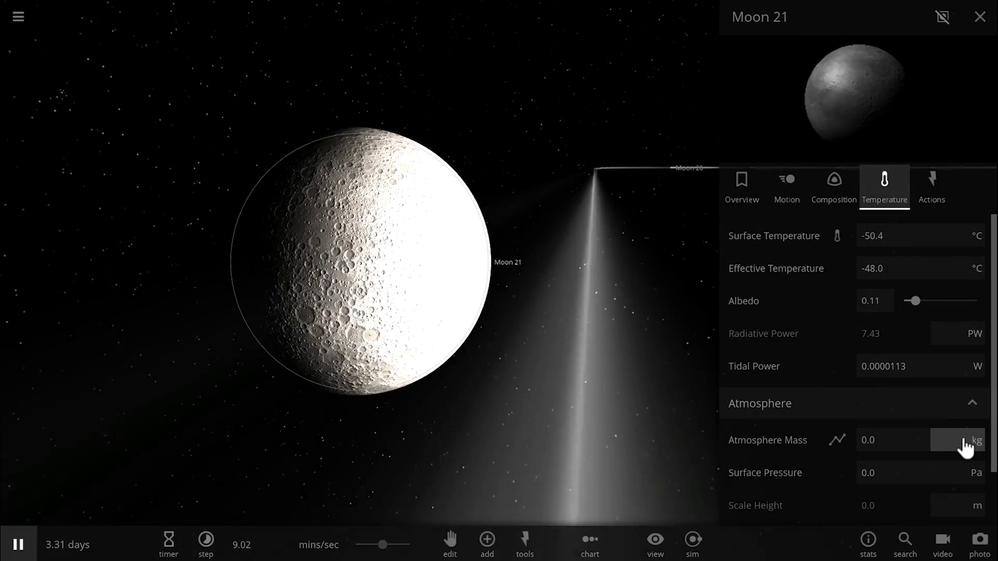
# Step: Set Moon 21's surface pressure to 1 atm and orbit the camera around the moon
pyautogui.click(975, 476)
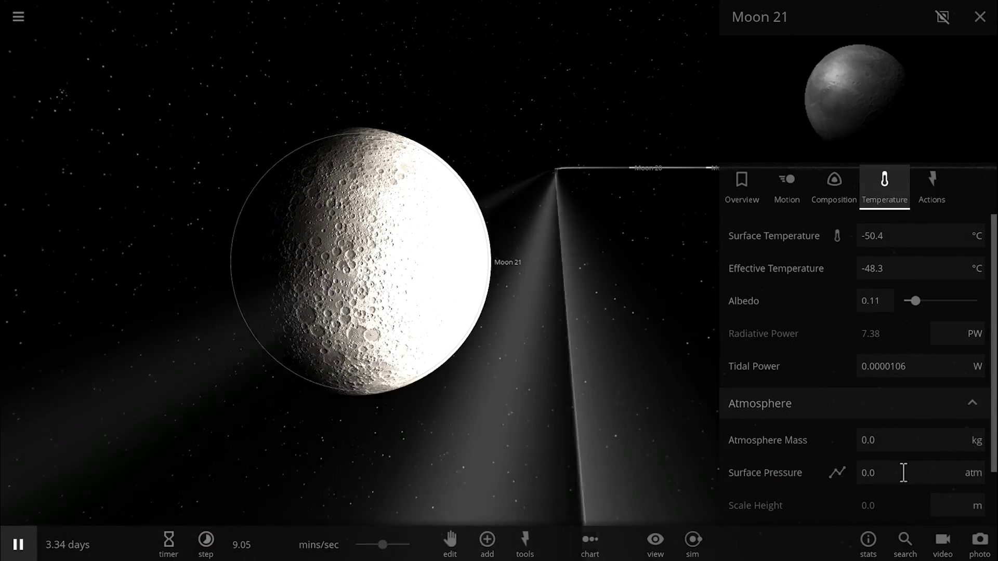
pyautogui.click(903, 473)
pyautogui.write('1')
pyautogui.press('Return')
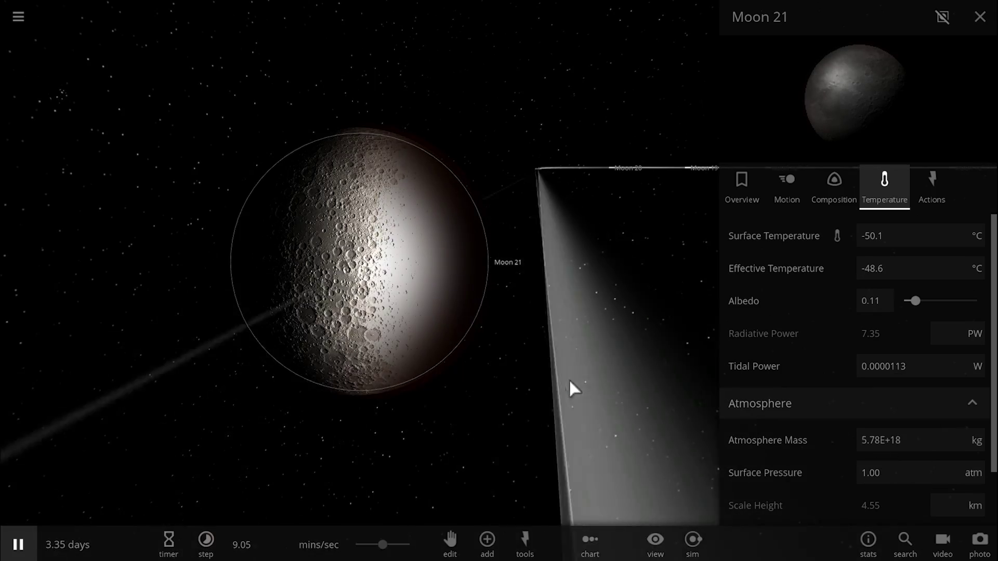
pyautogui.moveTo(569, 381); pyautogui.dragTo(474, 366, button='right')
pyautogui.scroll(-4, 474, 366)
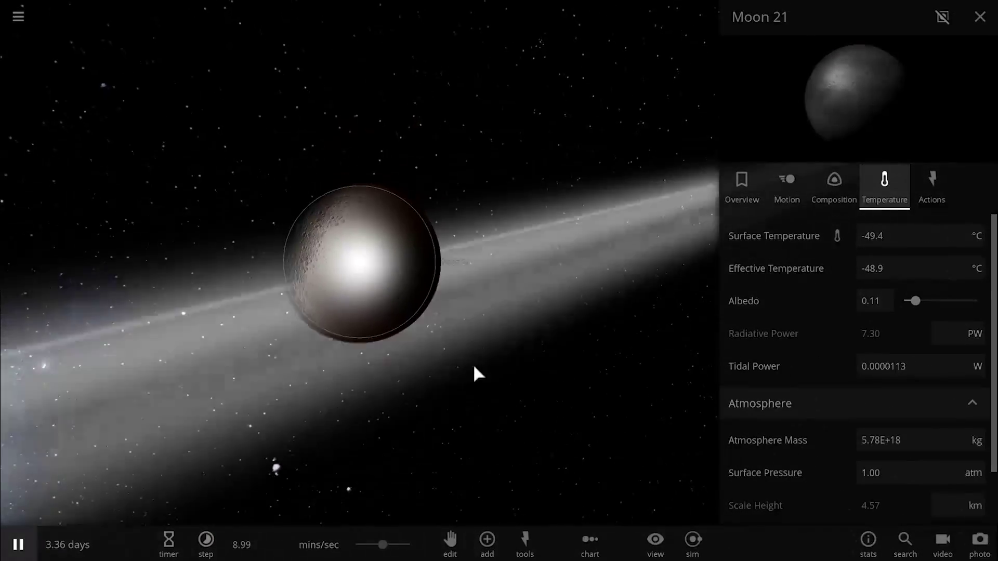
pyautogui.moveTo(474, 368); pyautogui.dragTo(398, 349)
pyautogui.scroll(5, 396, 341)
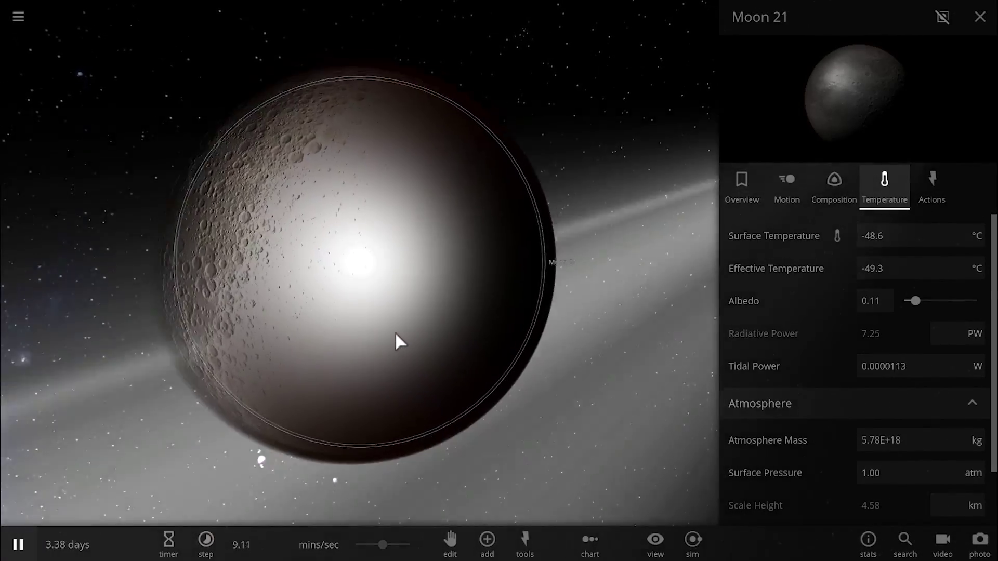
pyautogui.scroll(3, 396, 334)
pyautogui.scroll(-2, 395, 333)
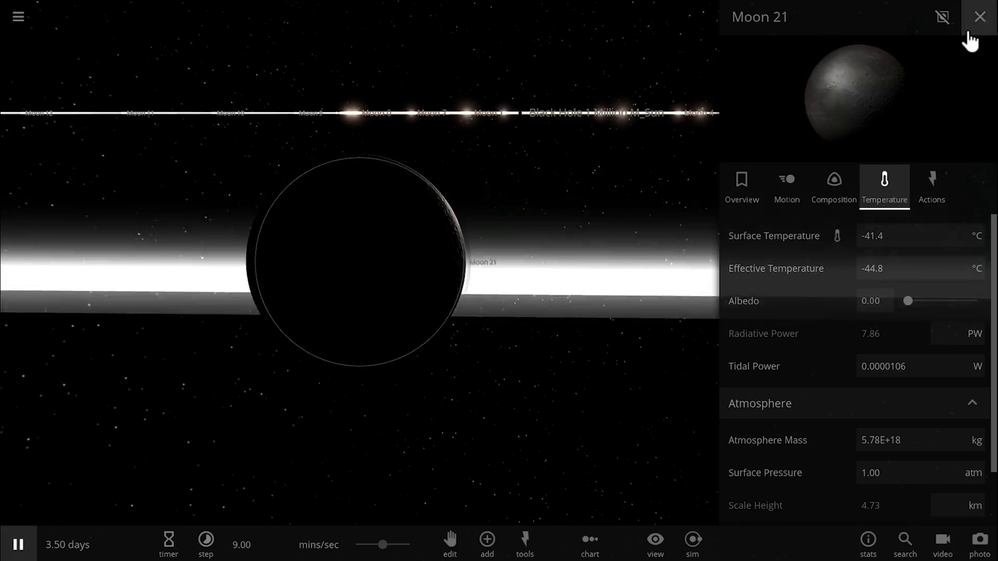
# Step: Close Moon 21's details and zoom out to view both moon rings
pyautogui.click(970, 32)
pyautogui.moveTo(613, 218); pyautogui.dragTo(332, 239, button='right')
pyautogui.moveTo(644, 228); pyautogui.dragTo(582, 226, button='right')
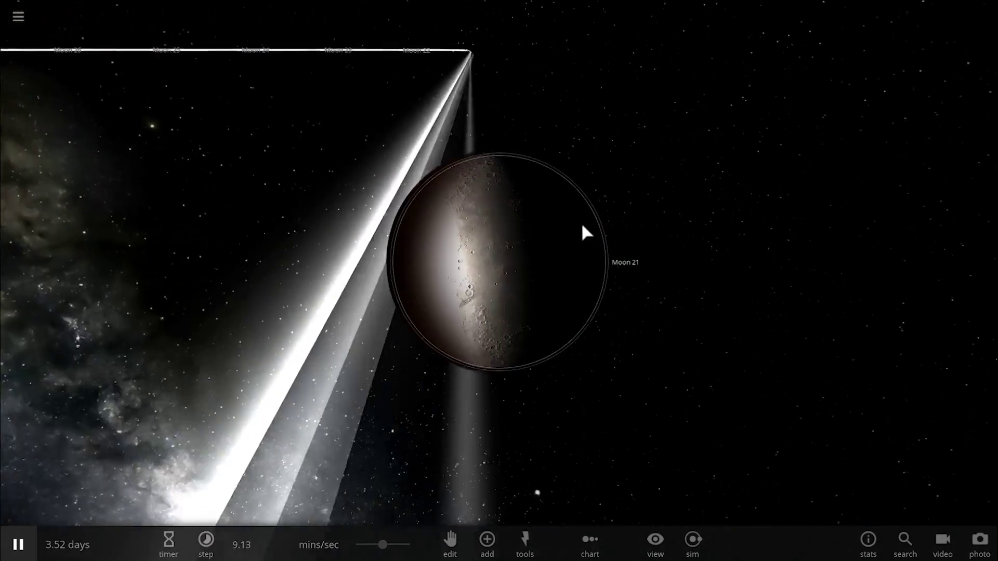
pyautogui.moveTo(582, 226); pyautogui.dragTo(457, 235)
pyautogui.scroll(-5, 457, 235)
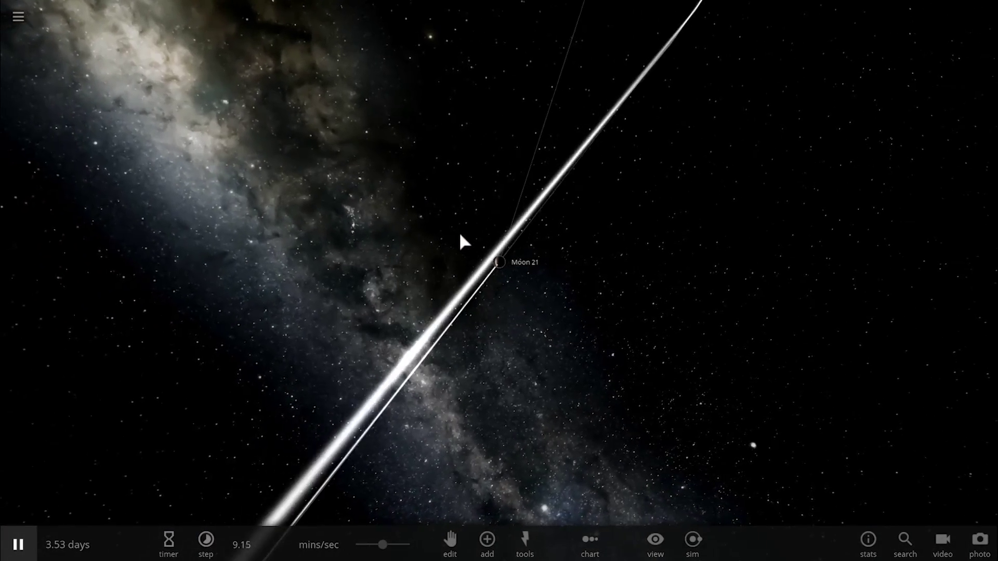
pyautogui.scroll(-10, 462, 237)
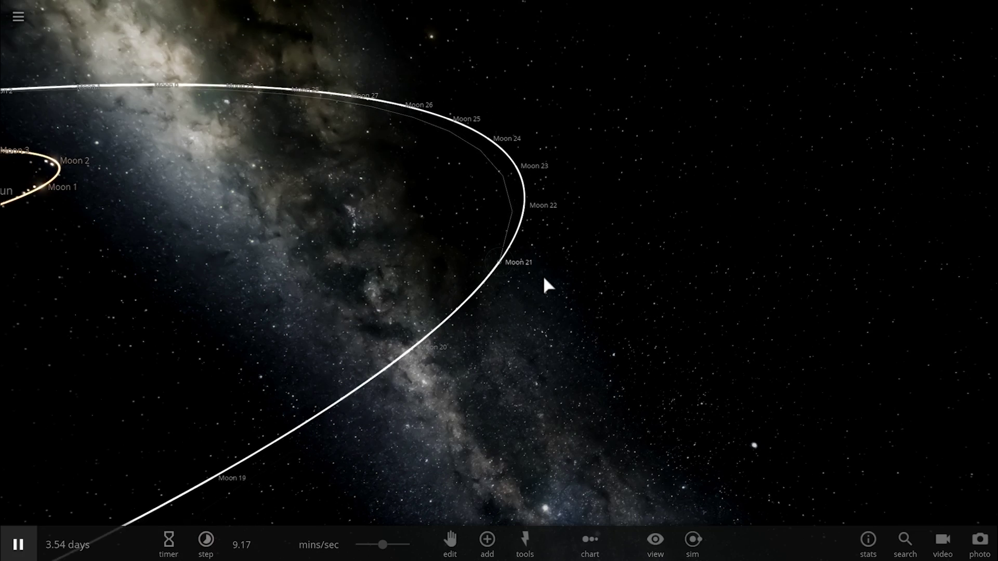
pyautogui.moveTo(544, 280); pyautogui.dragTo(452, 281)
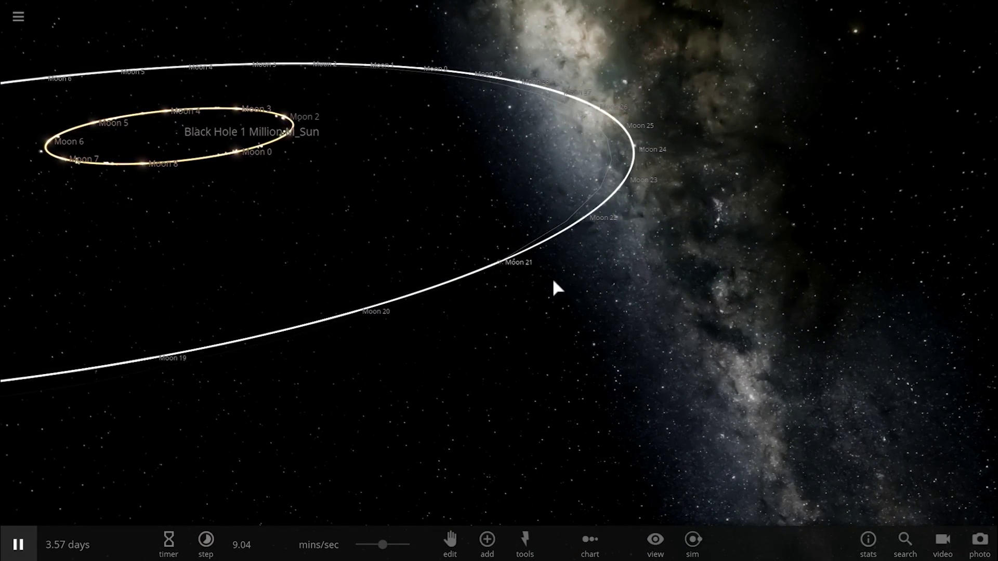
pyautogui.moveTo(554, 281); pyautogui.dragTo(498, 283)
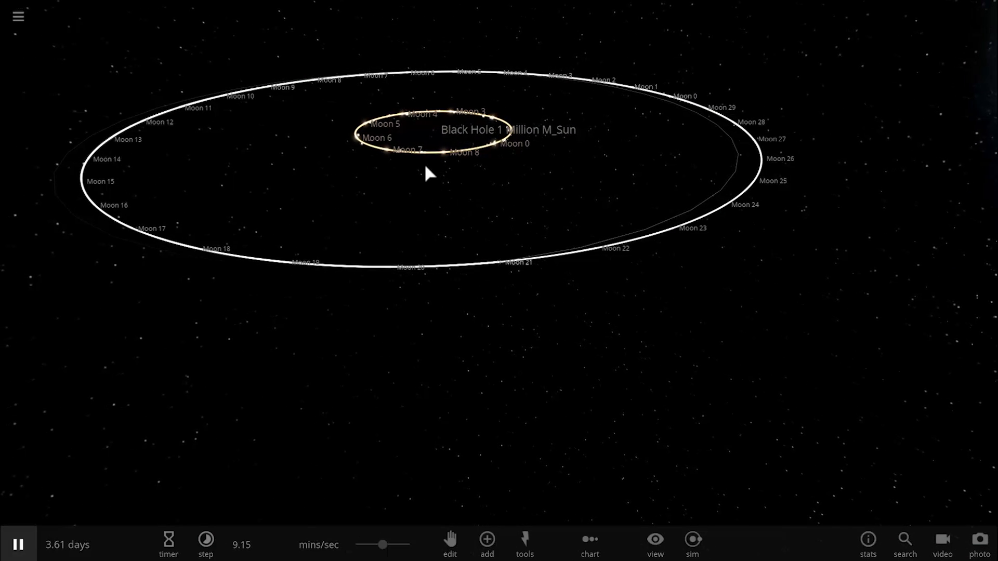
# Step: Select Moon 7 in the inner ring and zoom in on it
pyautogui.click(396, 154)
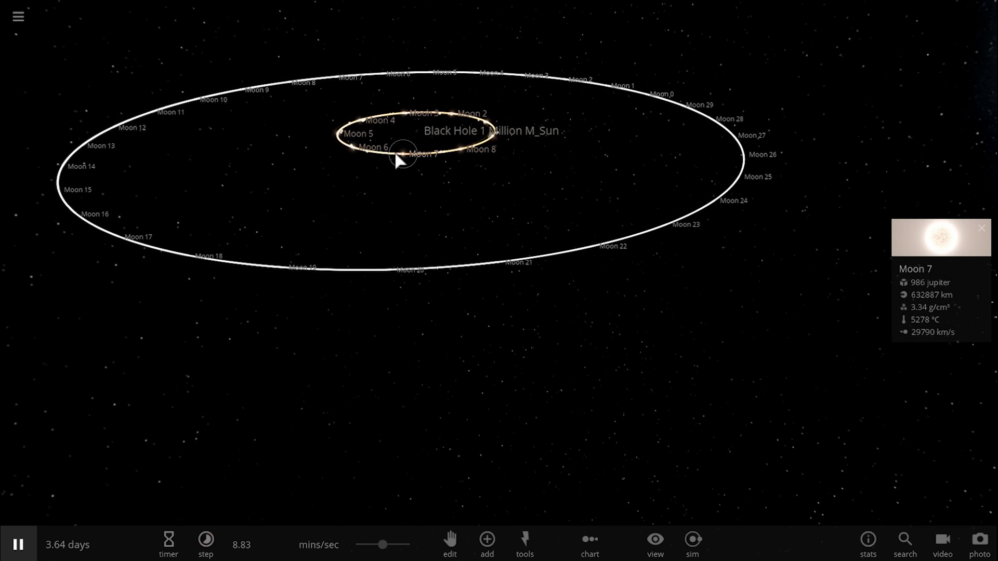
pyautogui.scroll(12, 501, 275)
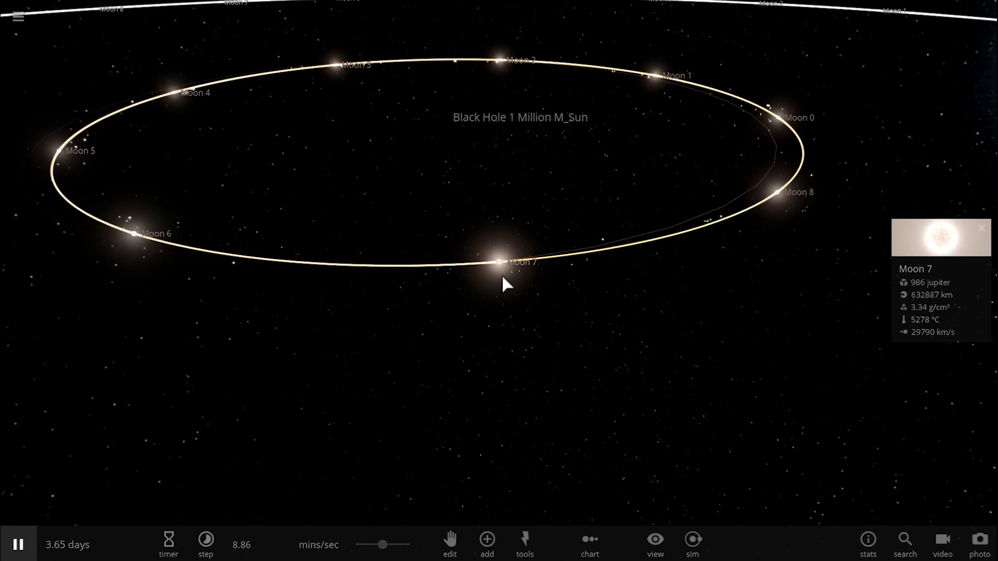
pyautogui.scroll(3, 502, 275)
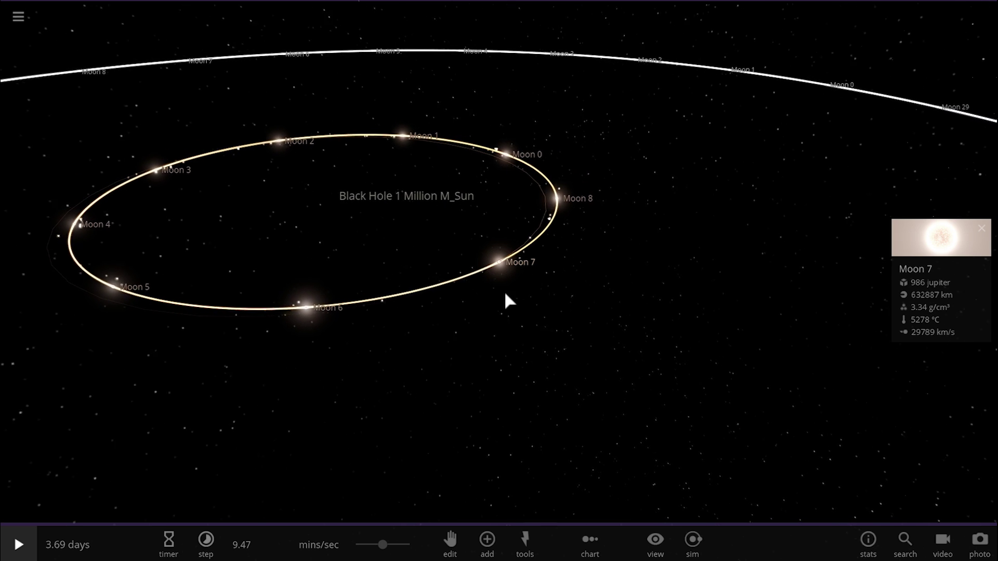
# Step: Start a new empty simulation and place a Black Hole 1 Million M_Sun in it
pyautogui.click(18, 18)
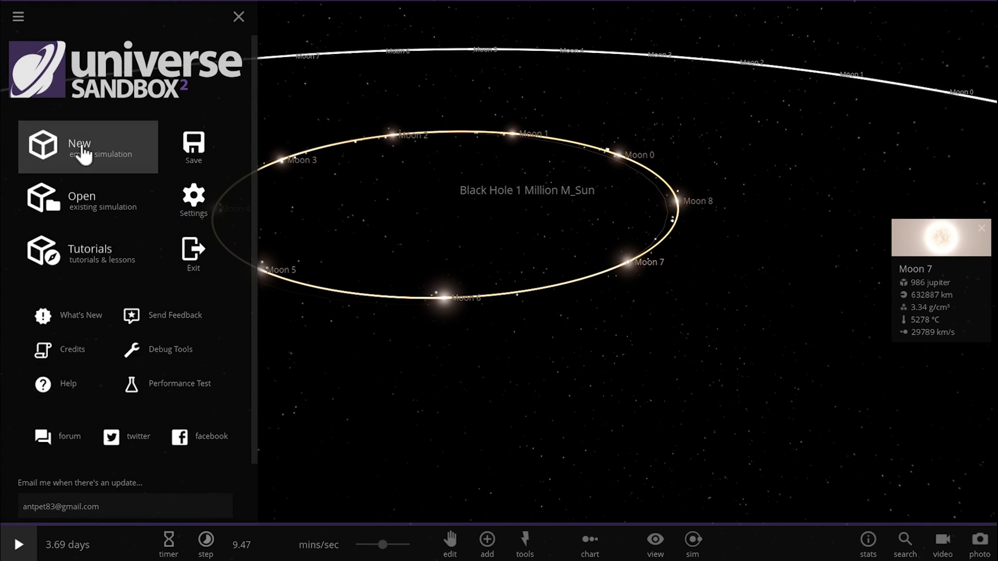
pyautogui.click(83, 154)
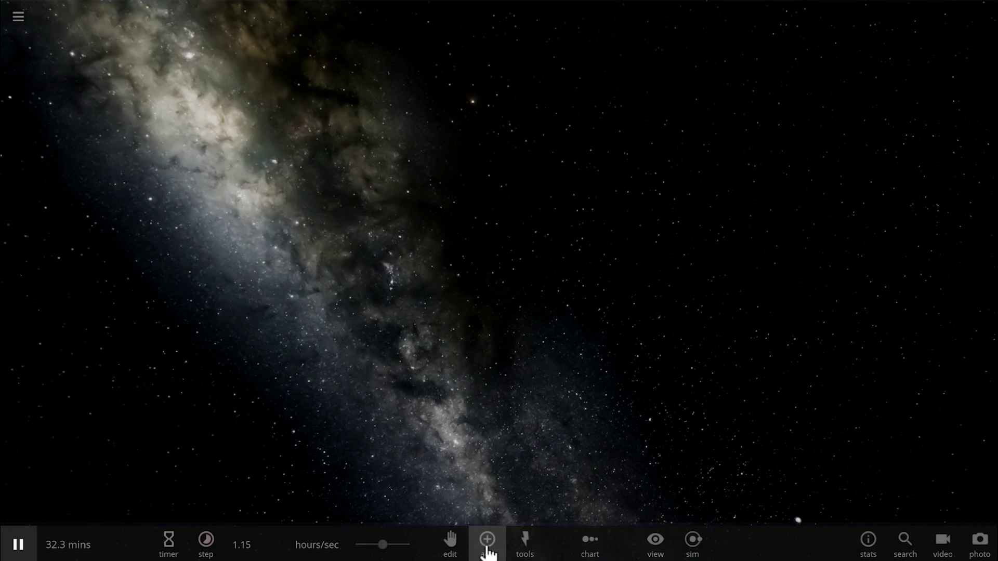
pyautogui.click(488, 536)
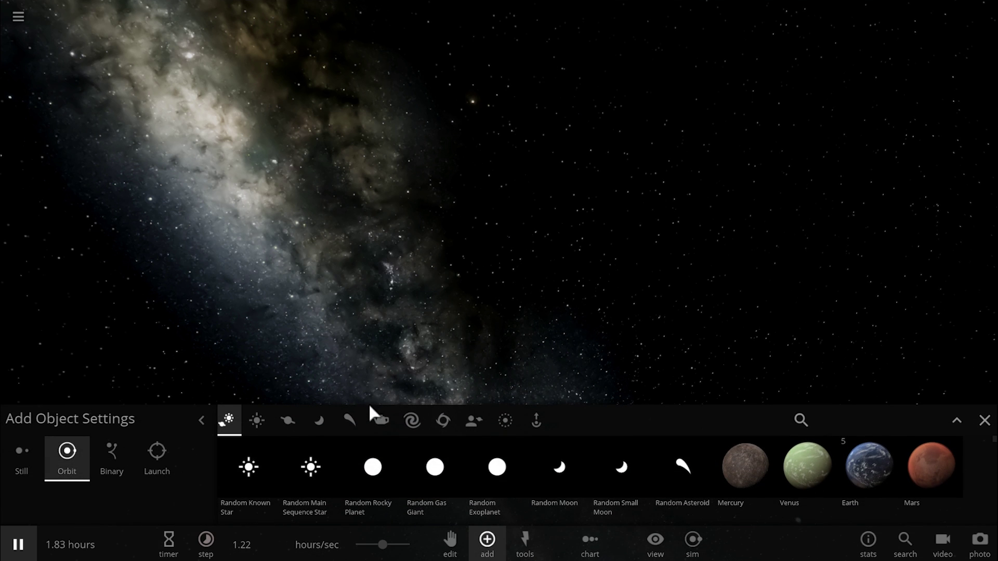
pyautogui.click(440, 420)
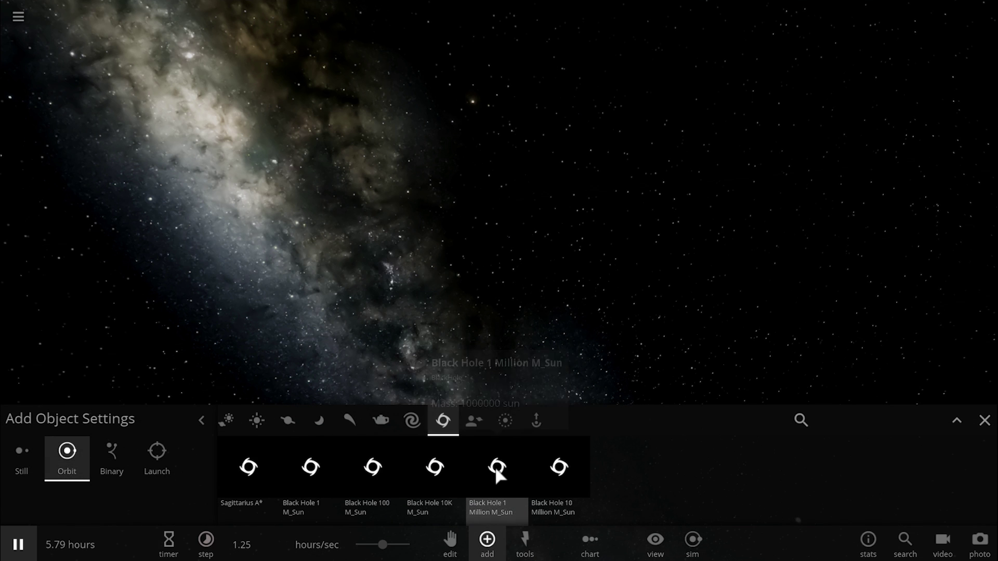
pyautogui.moveTo(495, 466); pyautogui.dragTo(504, 214)
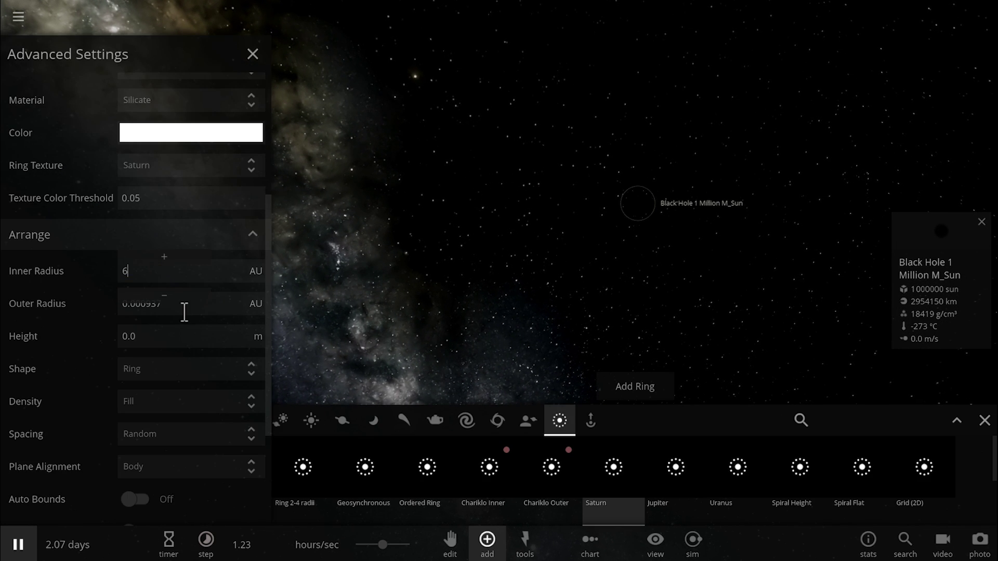
# Step: Close the Saturn ring Advanced Settings once the 6 AU ring is configured
pyautogui.scroll(-2, 186, 361)
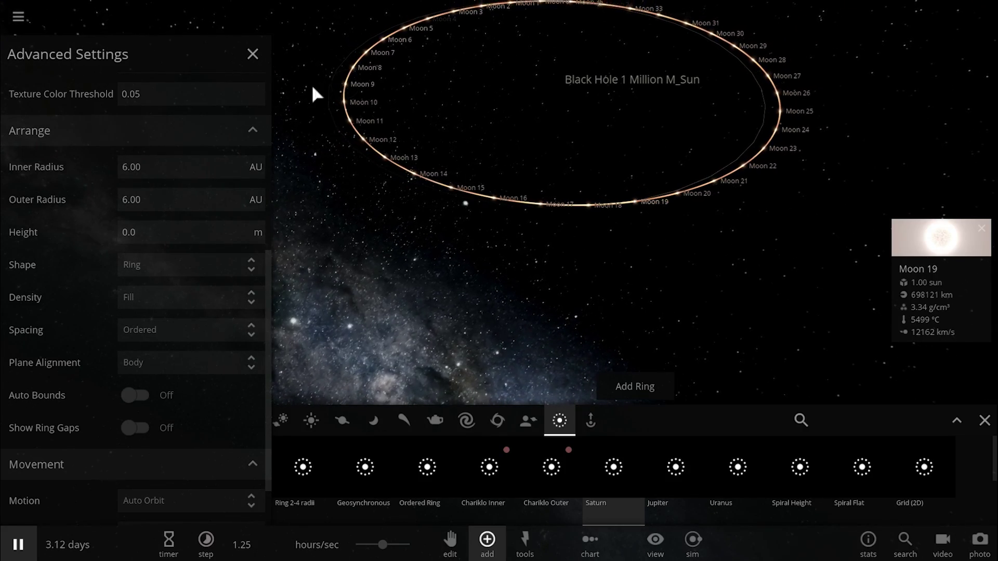
pyautogui.click(253, 54)
# Step: Select the black hole and orbit the camera to inspect the habitable zone around the ring
pyautogui.click(436, 79)
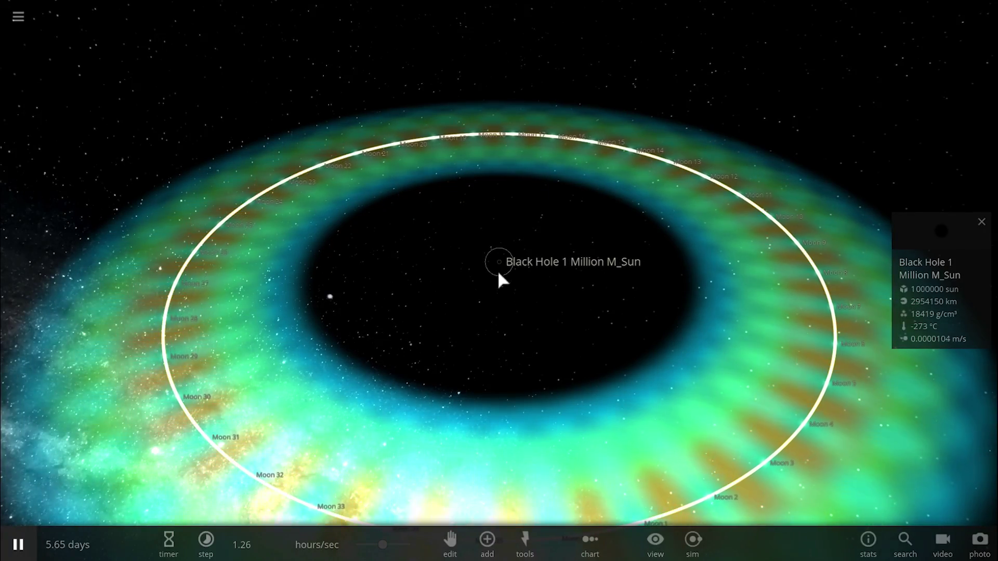
pyautogui.moveTo(460, 364); pyautogui.dragTo(486, 348, button='right')
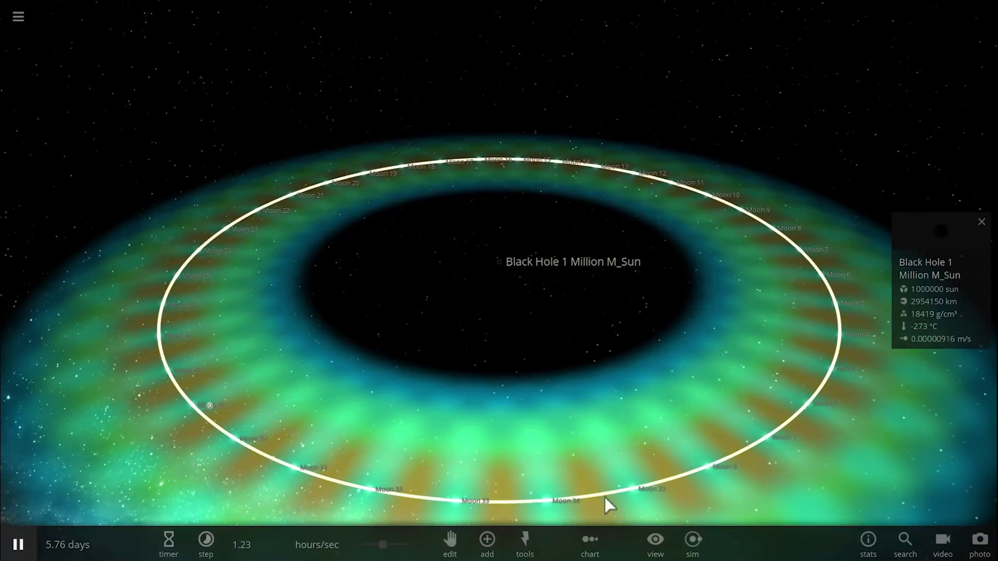
pyautogui.scroll(-2, 502, 430)
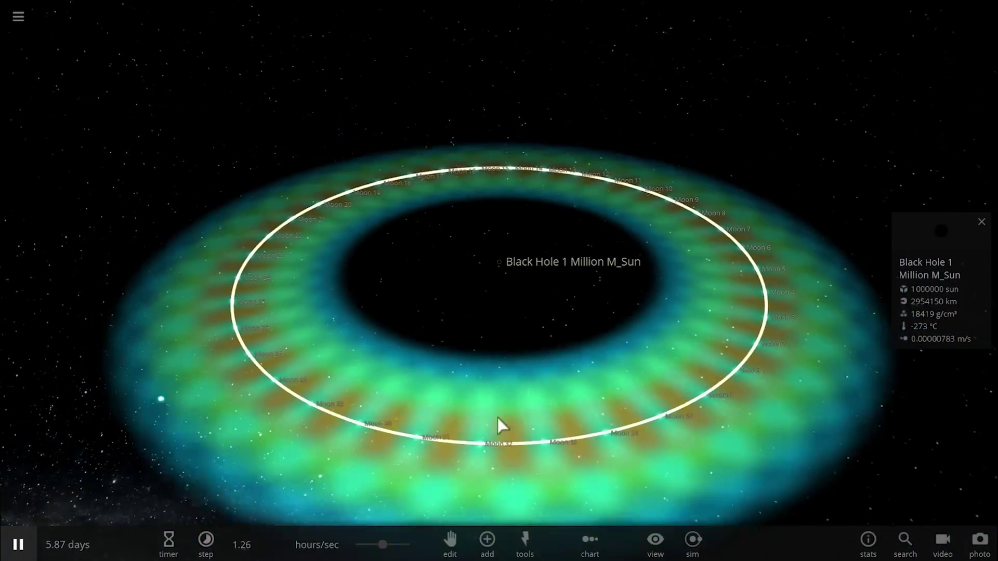
pyautogui.moveTo(497, 417); pyautogui.dragTo(522, 489)
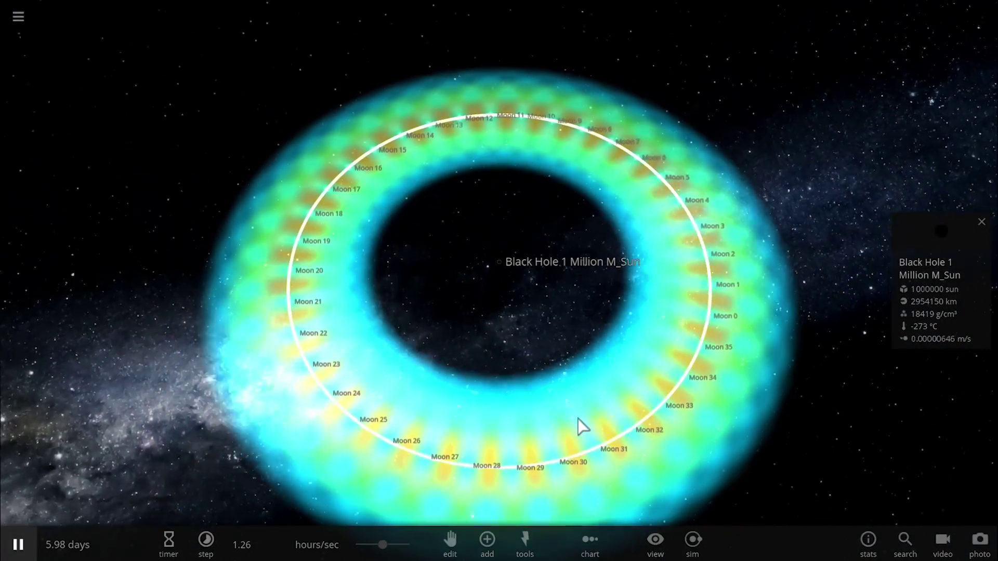
pyautogui.scroll(3, 574, 409)
pyautogui.moveTo(578, 419); pyautogui.dragTo(575, 379, button='right')
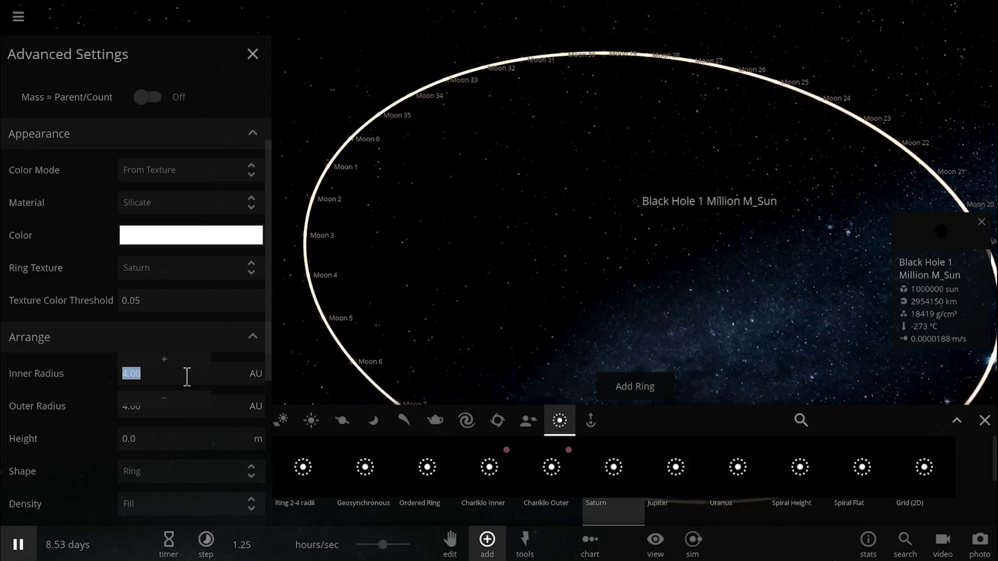
pyautogui.scroll(-5, 189, 388)
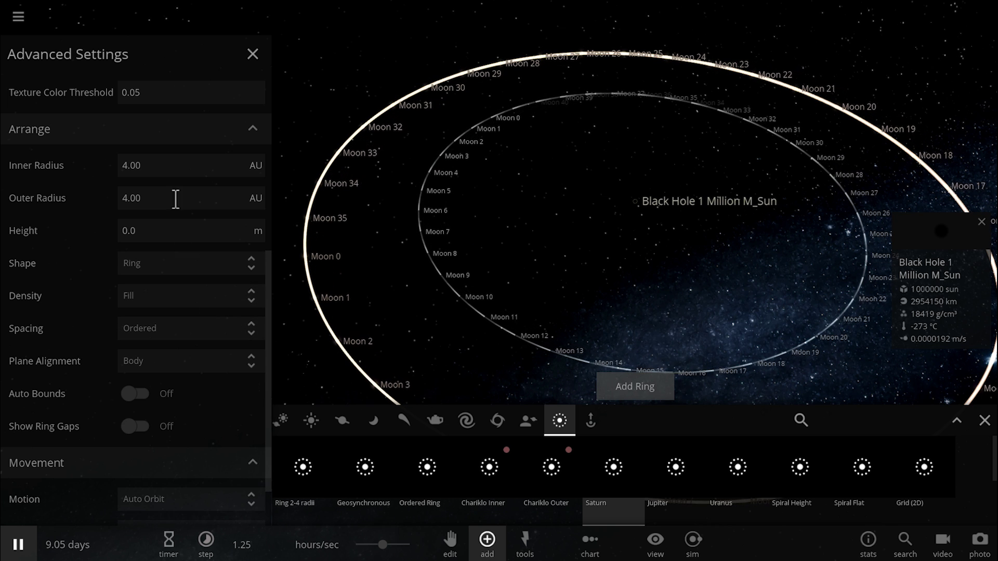
# Step: Add nested moon rings at inner/outer radii of 5, 3, 2 and 1 AU around the black hole
pyautogui.click(172, 172)
pyautogui.write('5')
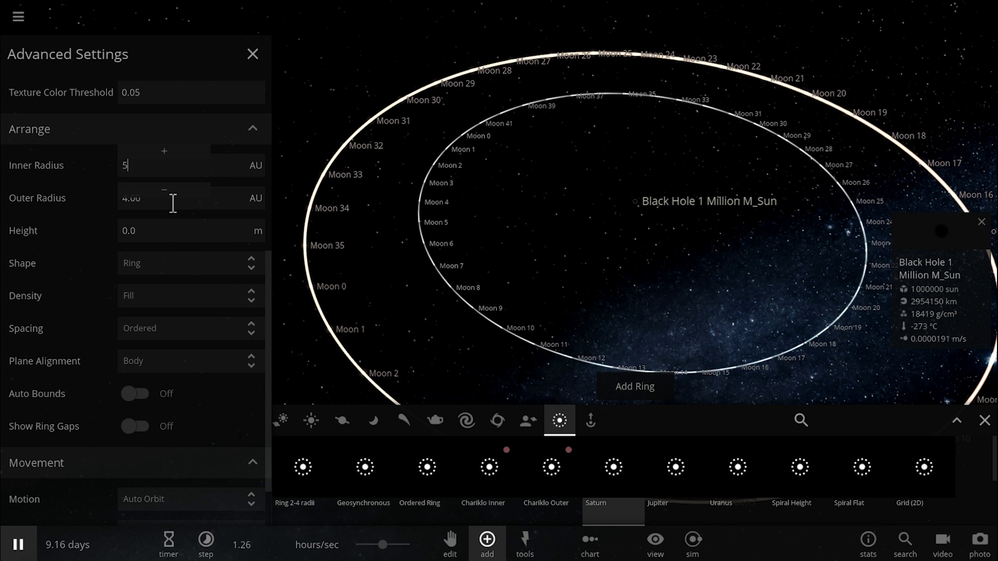
pyautogui.click(172, 201)
pyautogui.write('5')
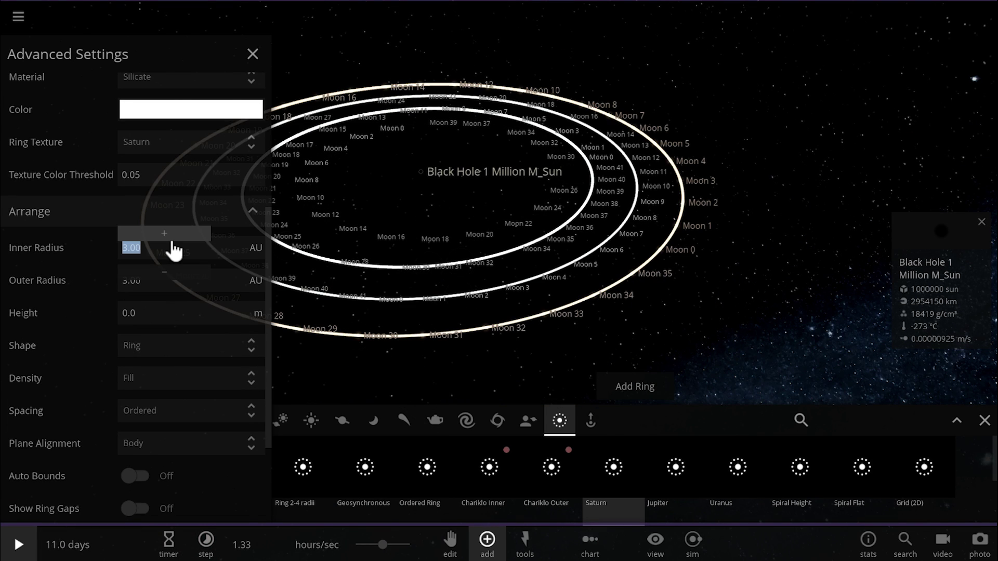
pyautogui.write('2')
pyautogui.click(180, 282)
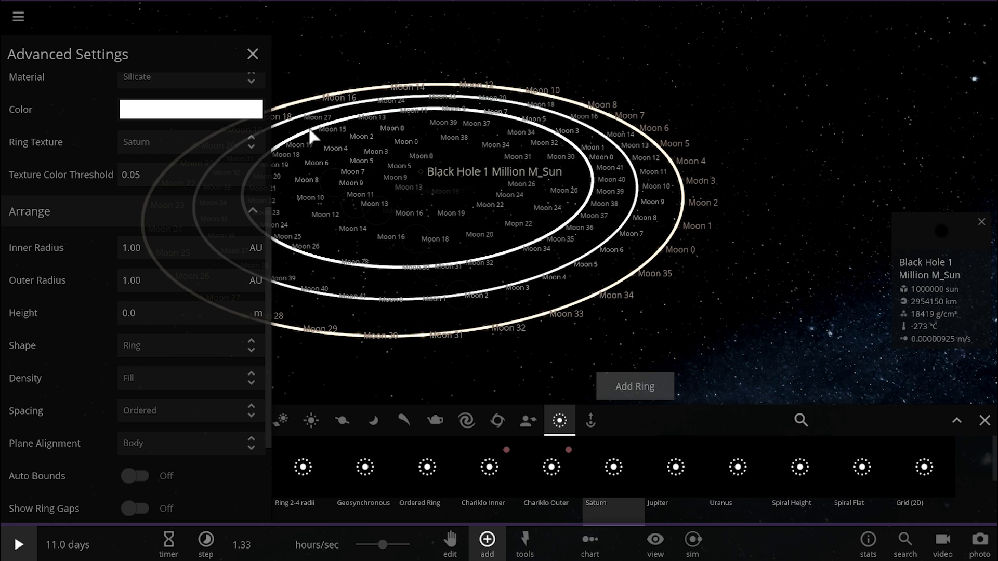
pyautogui.click(260, 56)
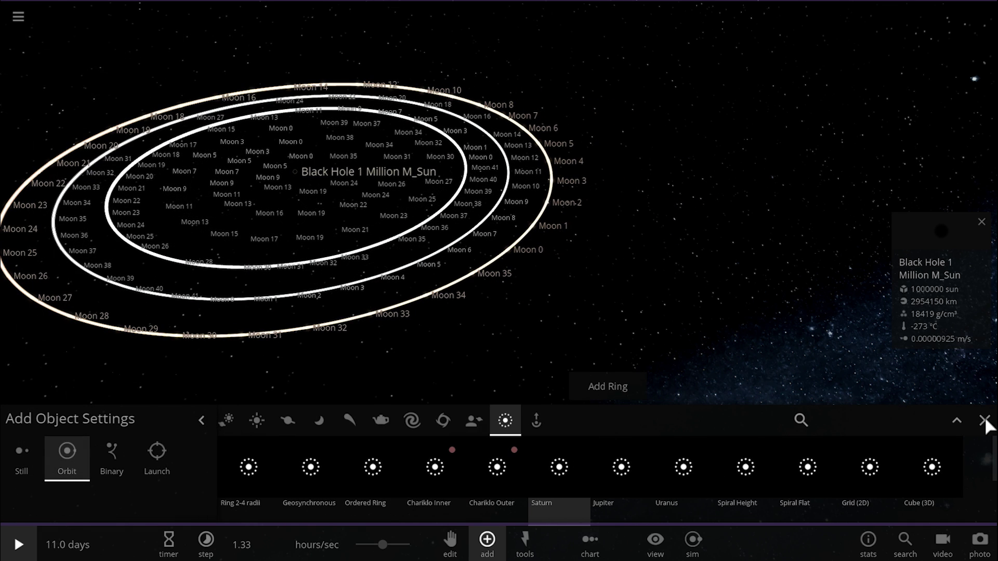
# Step: Adjust the simulation speed to set the moon rings orbiting, and orbit the camera around them
pyautogui.click(985, 421)
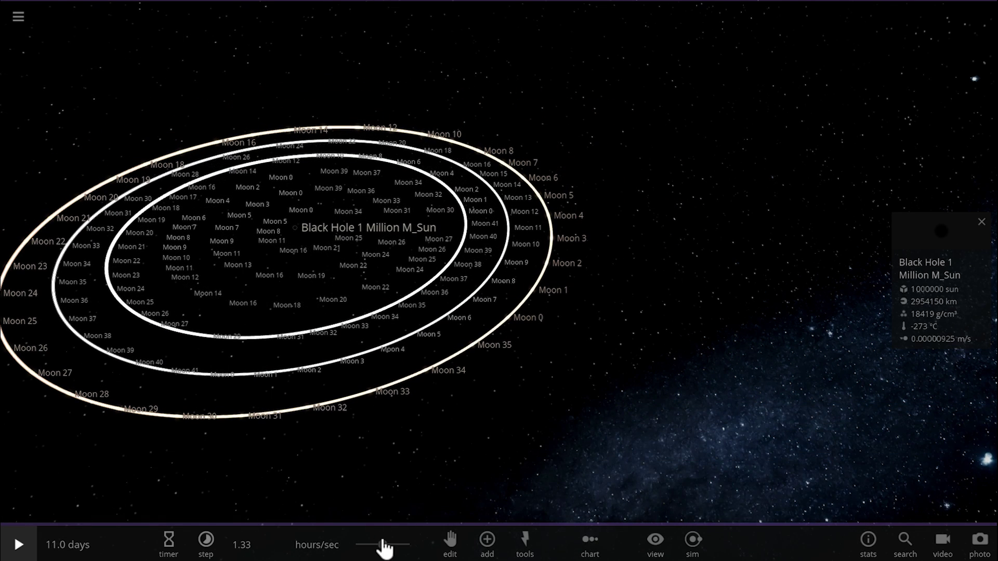
pyautogui.moveTo(383, 544); pyautogui.dragTo(369, 545)
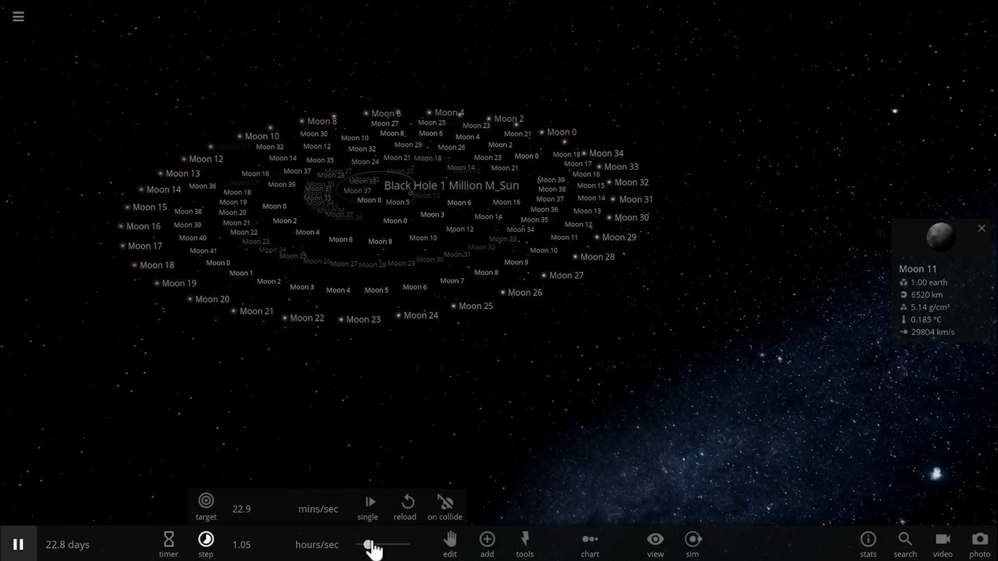
pyautogui.moveTo(536, 435); pyautogui.dragTo(542, 428, button='right')
pyautogui.moveTo(543, 429); pyautogui.dragTo(502, 116)
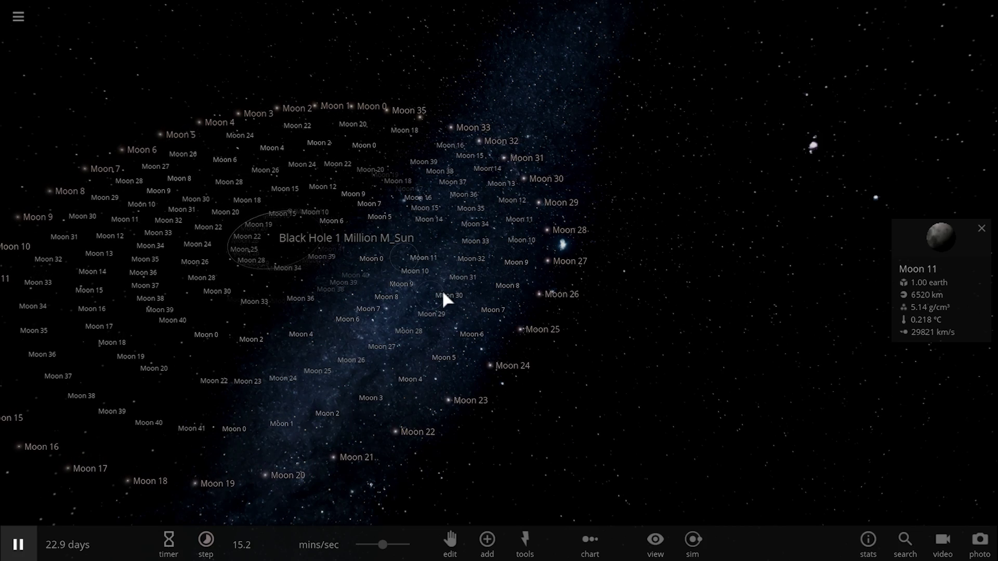
pyautogui.moveTo(442, 289); pyautogui.dragTo(477, 263)
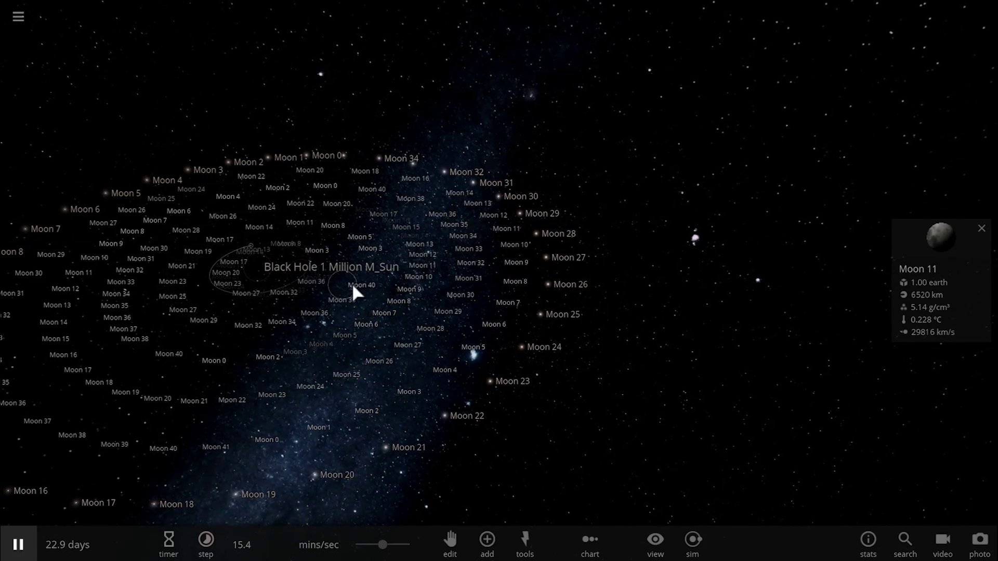
# Step: Inspect Moons 8 and 32, toggle the habitable zone on and off, then zoom onto Moon 32
pyautogui.click(508, 280)
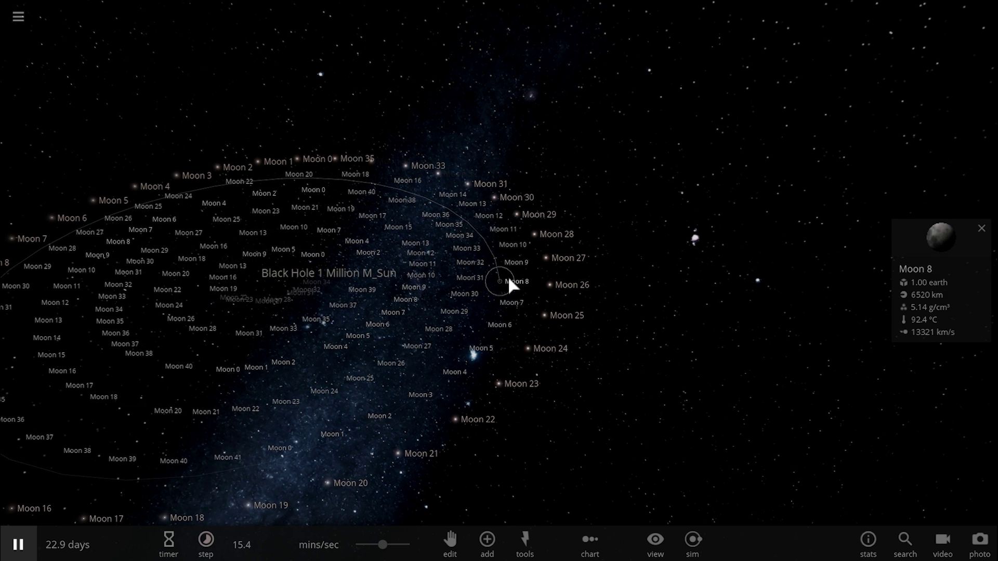
pyautogui.click(462, 268)
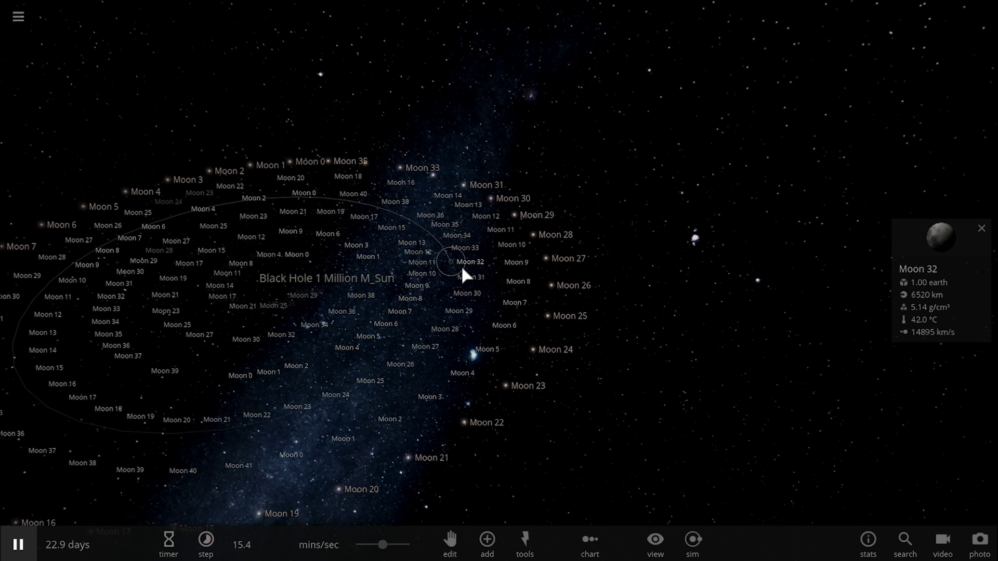
pyautogui.click(655, 543)
pyautogui.click(608, 509)
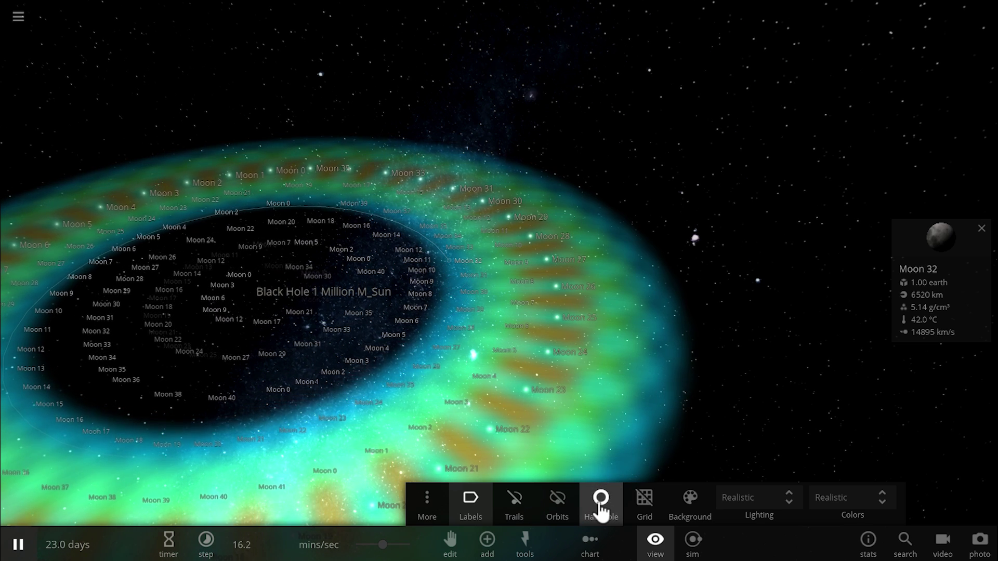
pyautogui.click(601, 512)
pyautogui.click(654, 541)
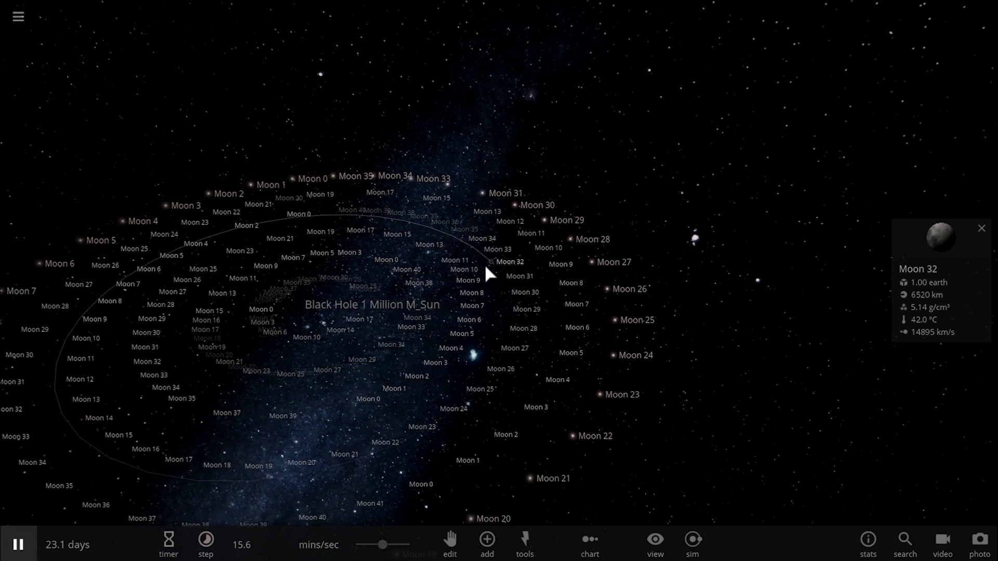
pyautogui.scroll(5, 489, 272)
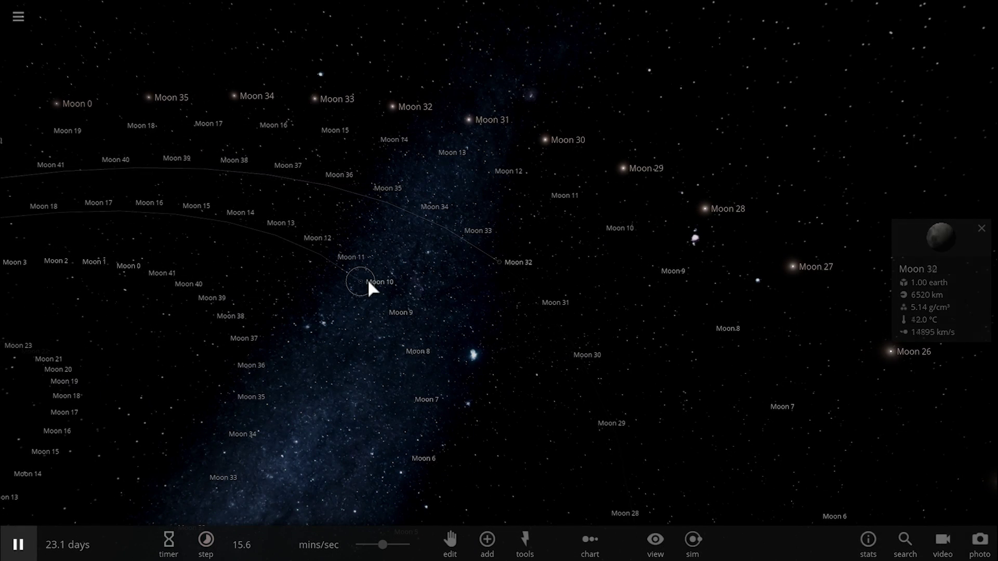
# Step: Set Moon 10's surface pressure to 1 atm in its Temperature properties
pyautogui.click(368, 283)
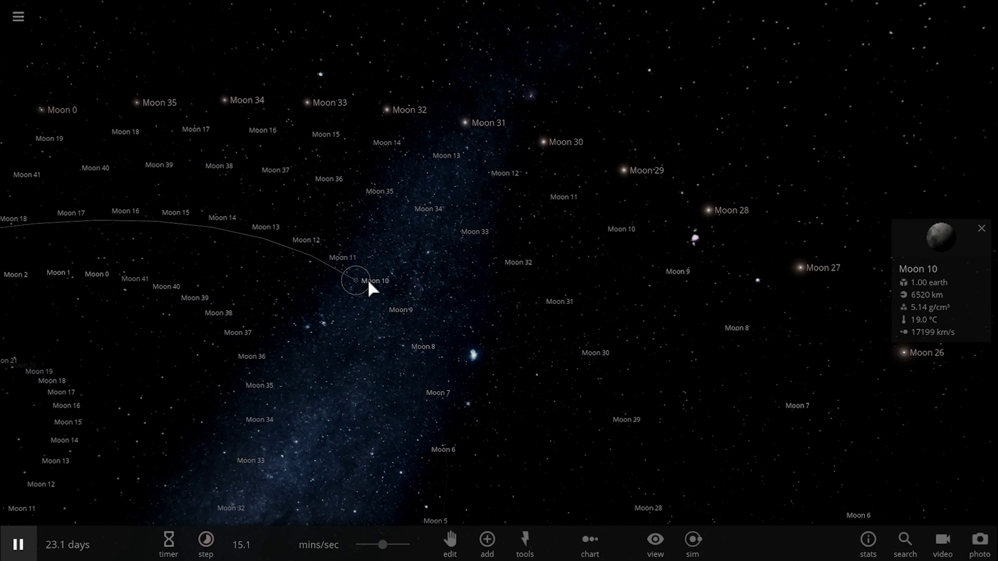
pyautogui.click(918, 235)
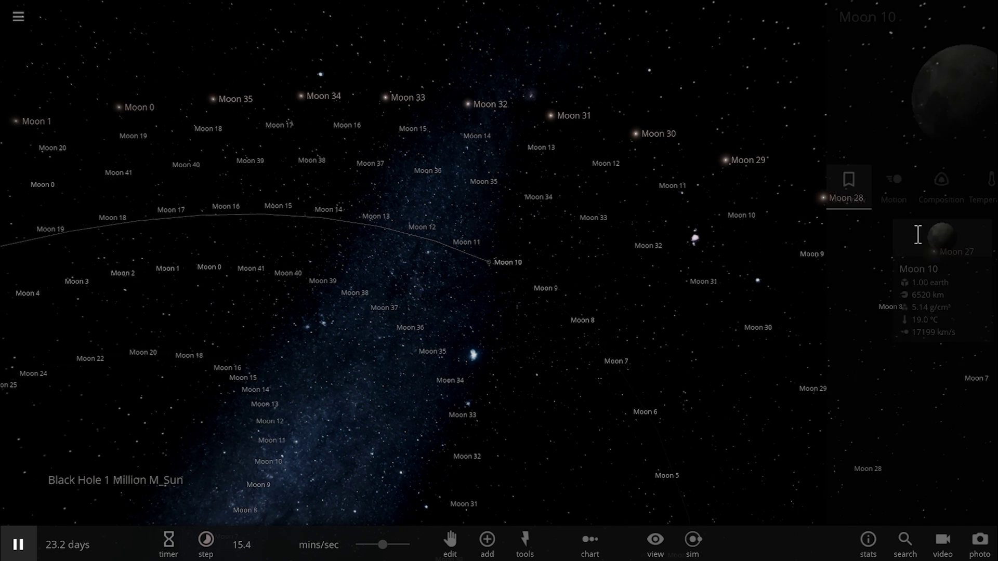
pyautogui.click(878, 193)
pyautogui.scroll(-1, 913, 413)
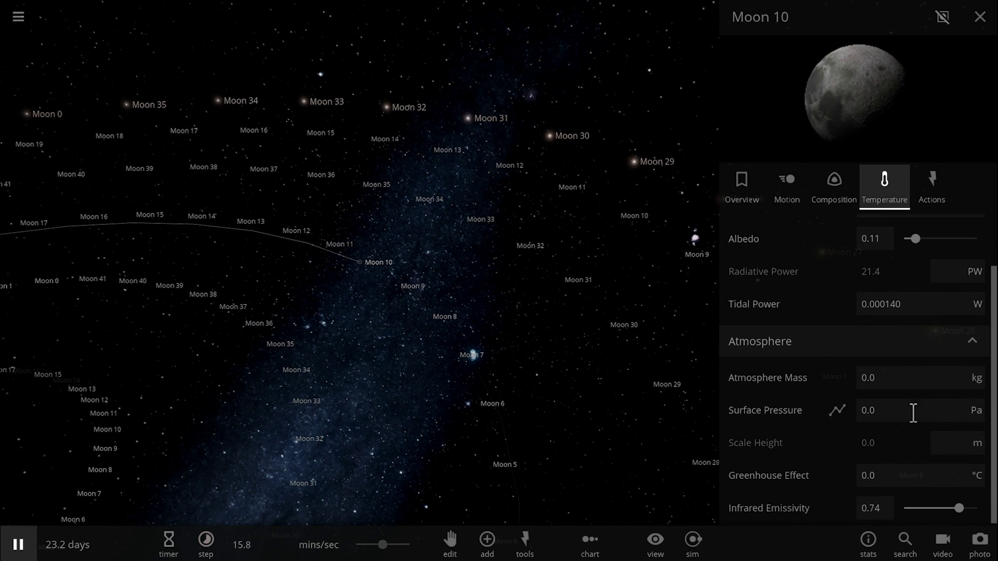
pyautogui.scroll(1, 922, 398)
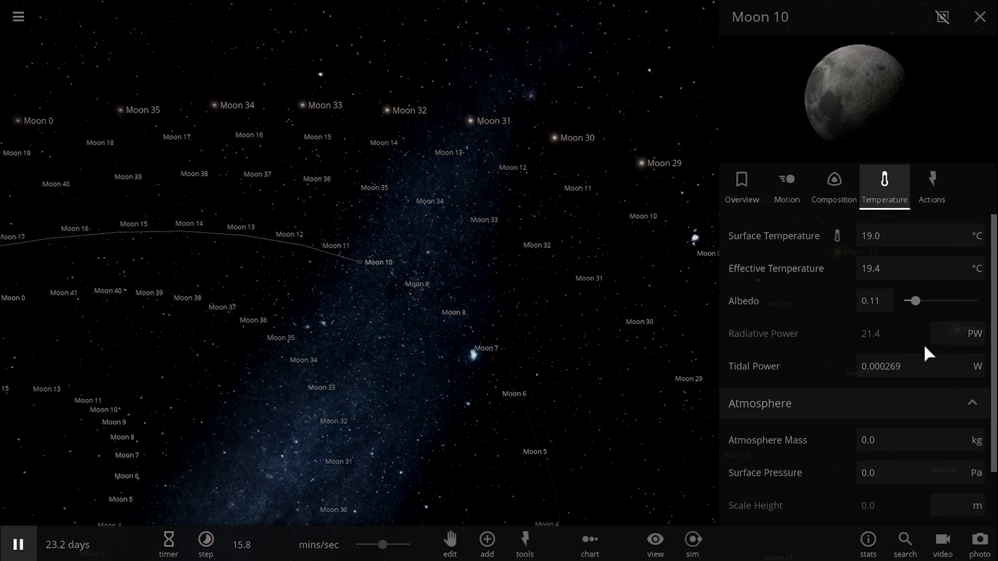
pyautogui.scroll(-1, 924, 352)
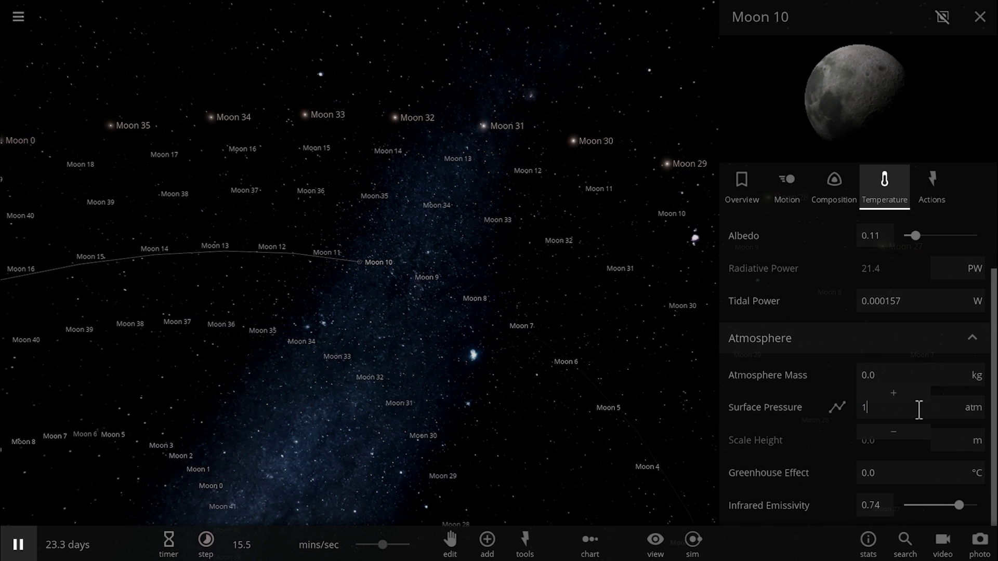
pyautogui.press('Return')
# Step: Orbit the view and select Moon 27
pyautogui.scroll(1, 886, 260)
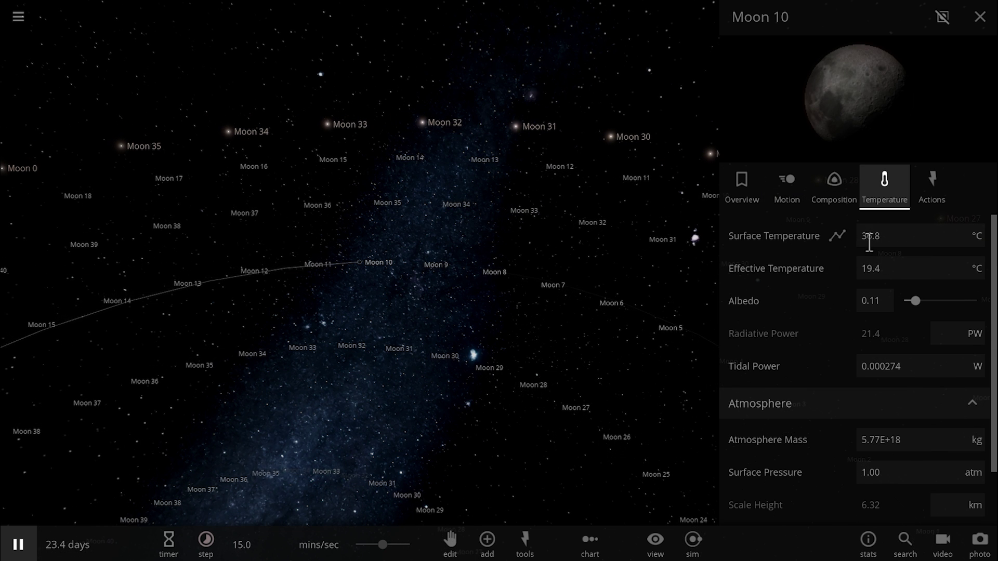
pyautogui.moveTo(547, 355); pyautogui.dragTo(438, 372)
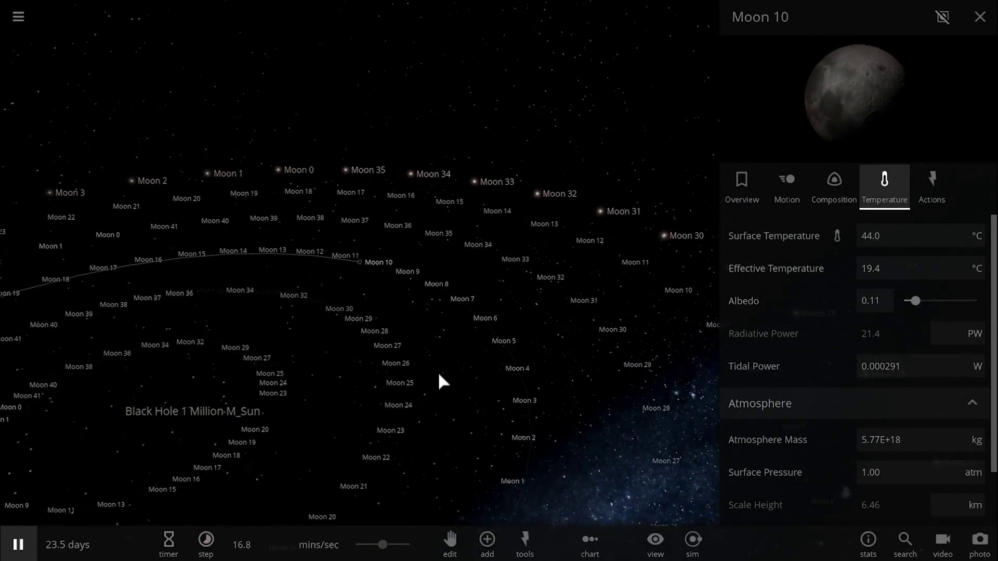
pyautogui.click(390, 344)
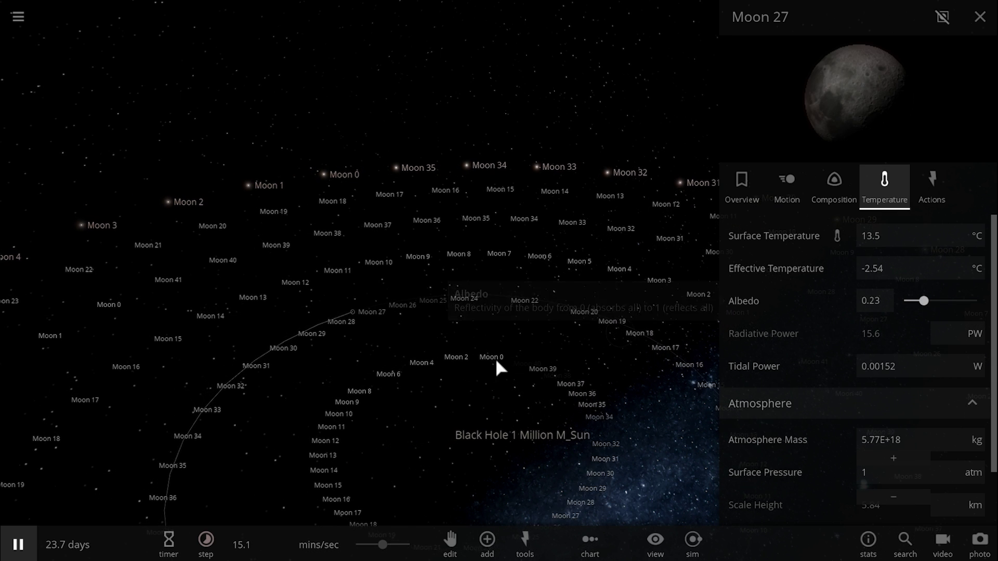
# Step: Centre, orbit and zoom the camera on Moon 27 with its temperature readings showing
pyautogui.scroll(4, 471, 350)
pyautogui.scroll(-1, 446, 368)
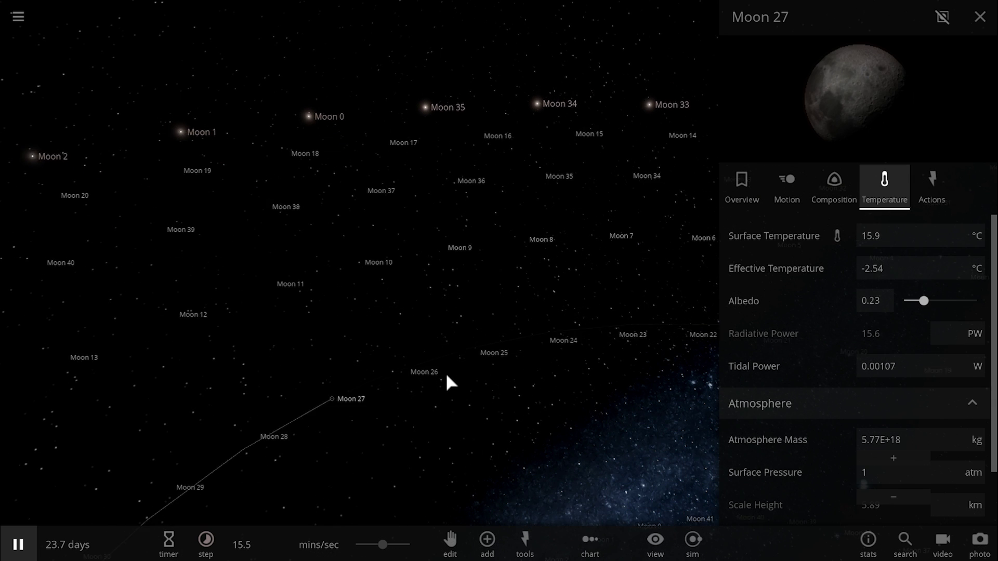
pyautogui.doubleClick(342, 373)
pyautogui.scroll(3, 341, 289)
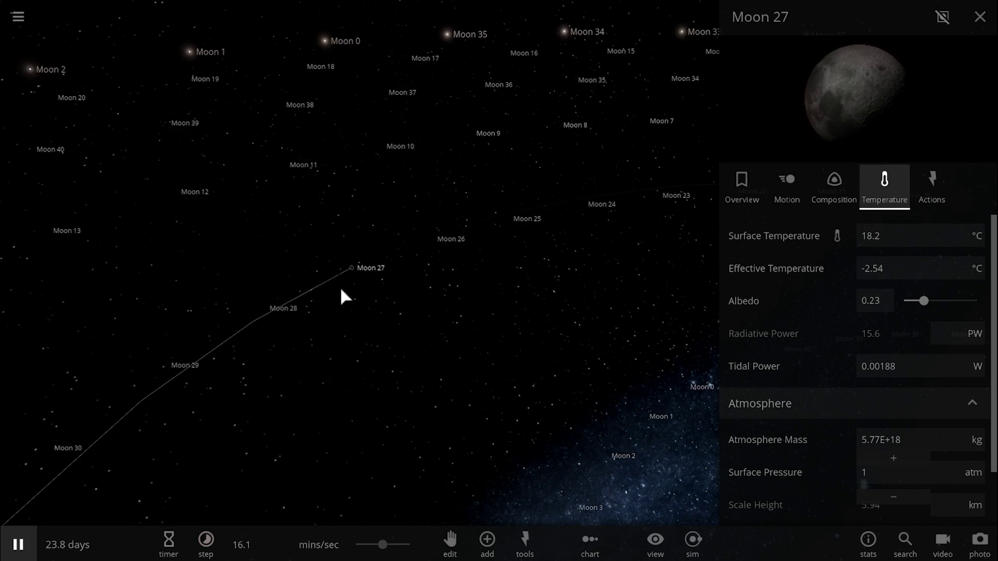
pyautogui.scroll(10, 340, 291)
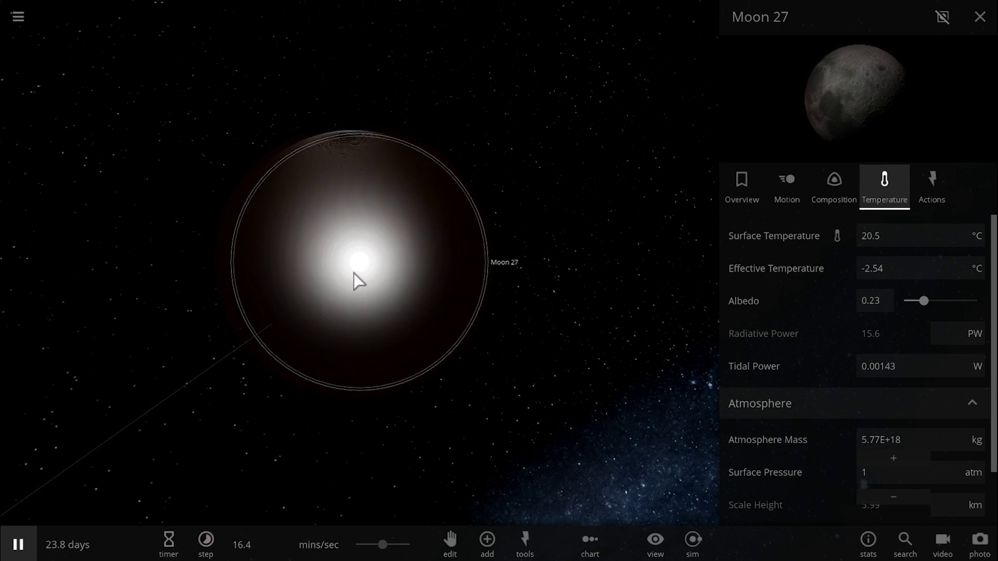
pyautogui.scroll(-1, 353, 273)
pyautogui.moveTo(499, 250); pyautogui.dragTo(349, 283, button='right')
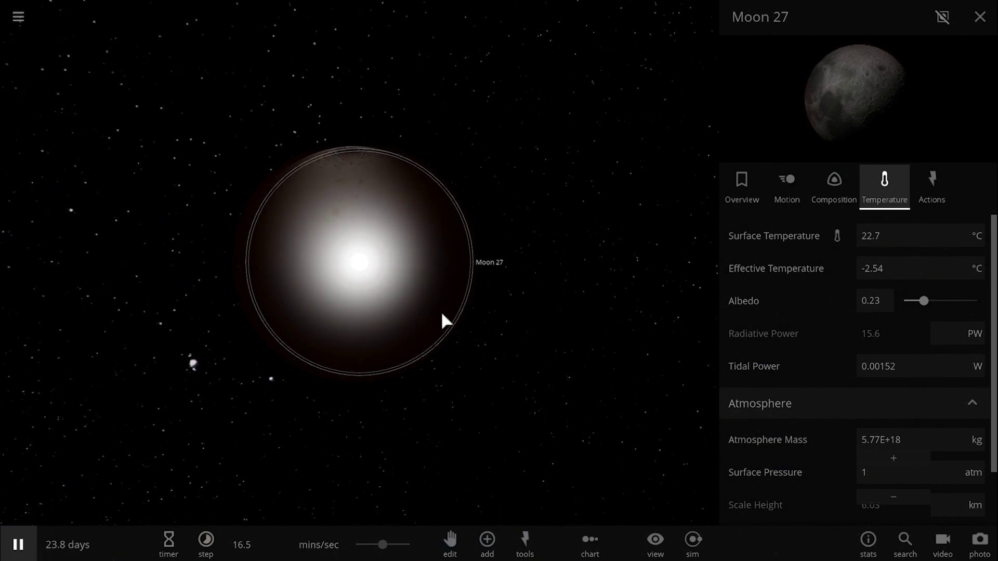
pyautogui.scroll(5, 401, 298)
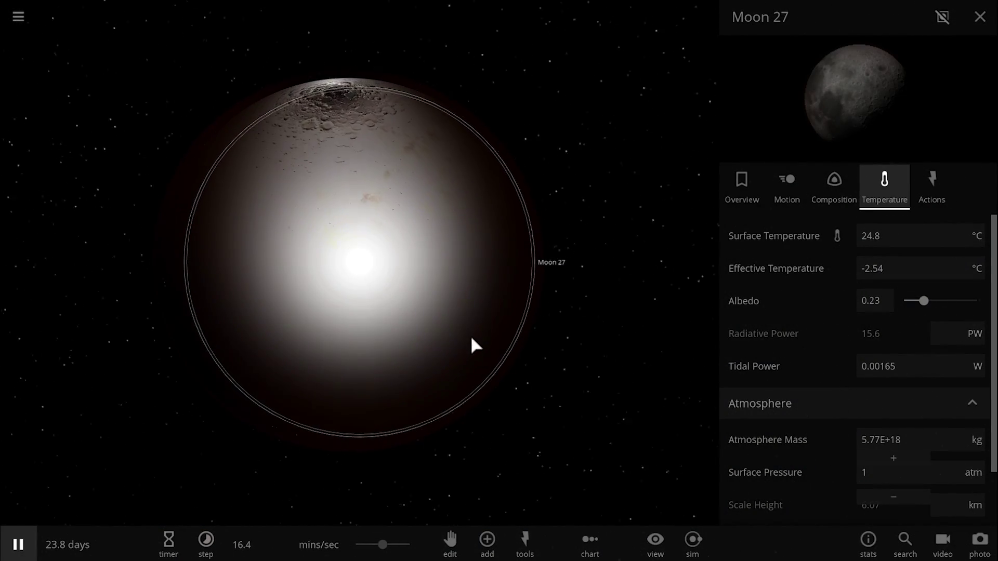
# Step: Add 1% water to Moon 27's composition, then return to its Temperature readings
pyautogui.click(820, 186)
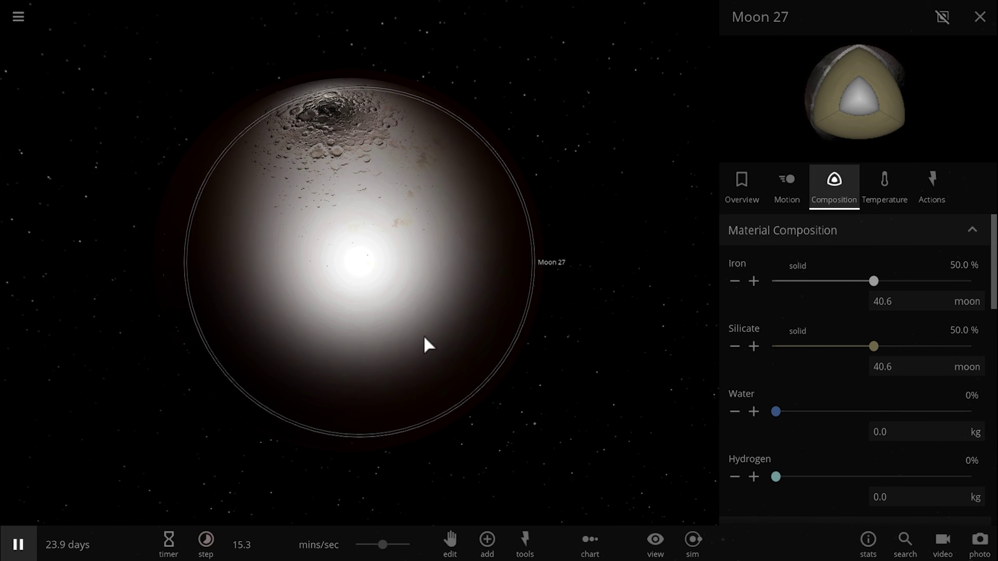
pyautogui.moveTo(425, 336); pyautogui.dragTo(675, 299, button='right')
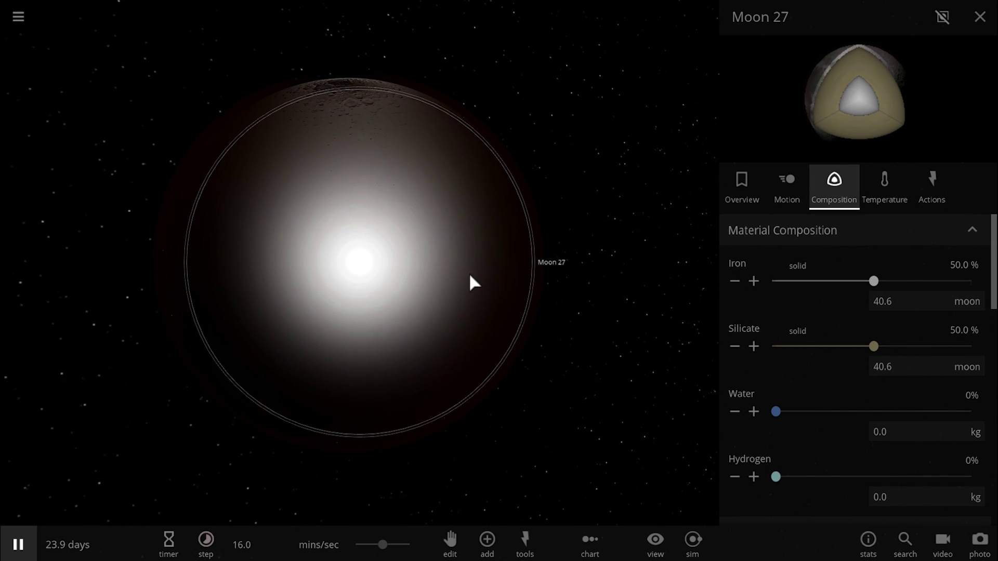
pyautogui.scroll(4, 478, 293)
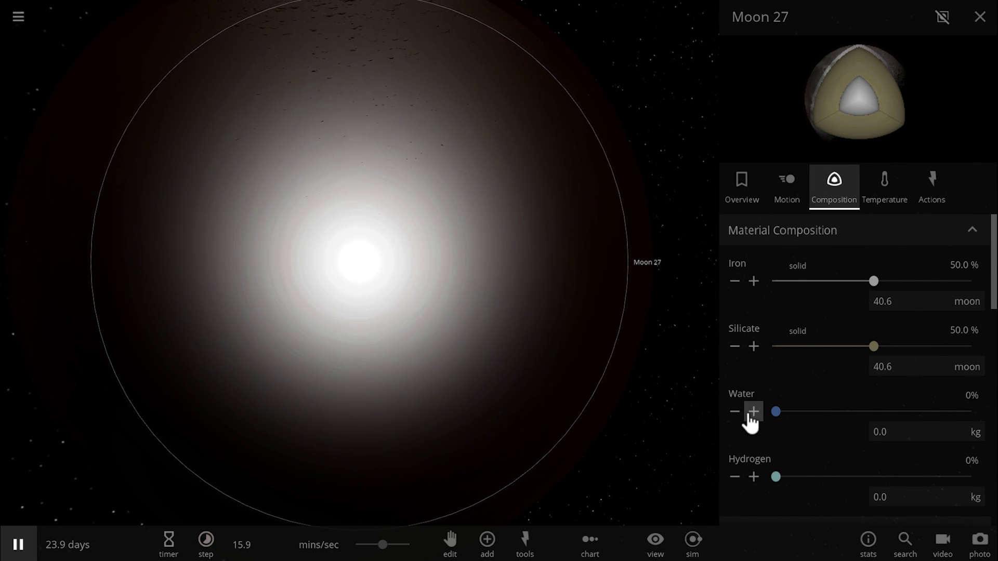
pyautogui.click(752, 413)
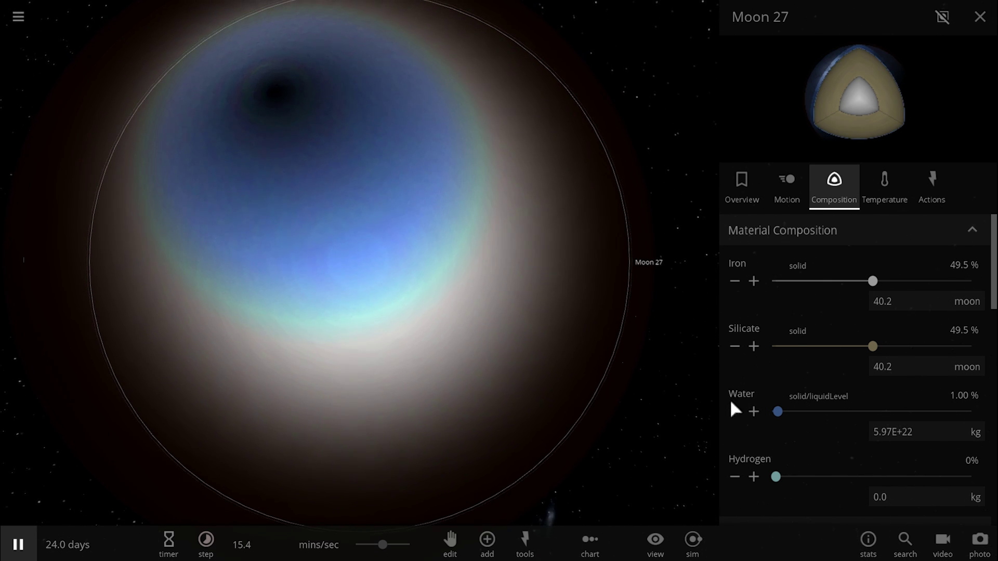
pyautogui.click(870, 196)
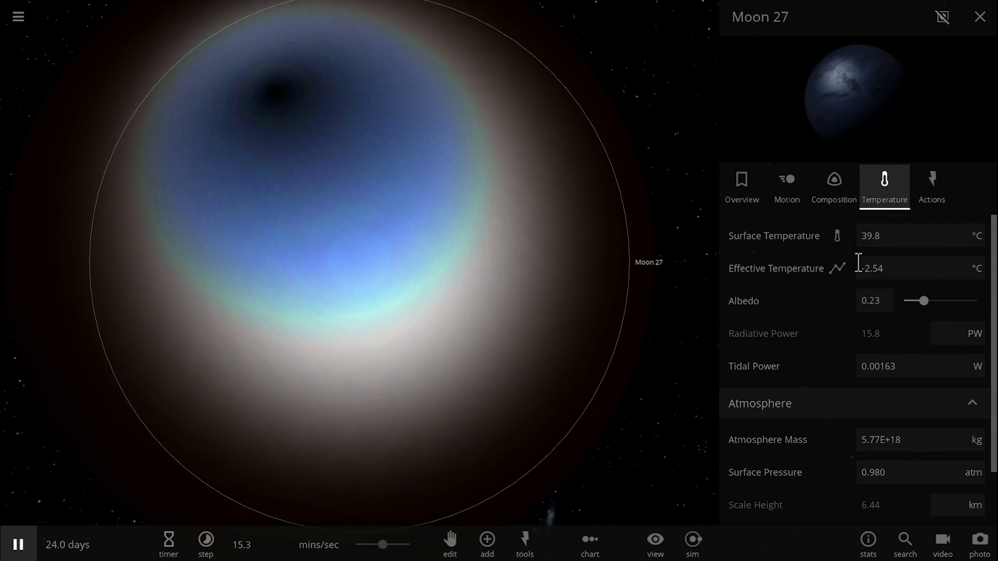
pyautogui.scroll(-6, 451, 201)
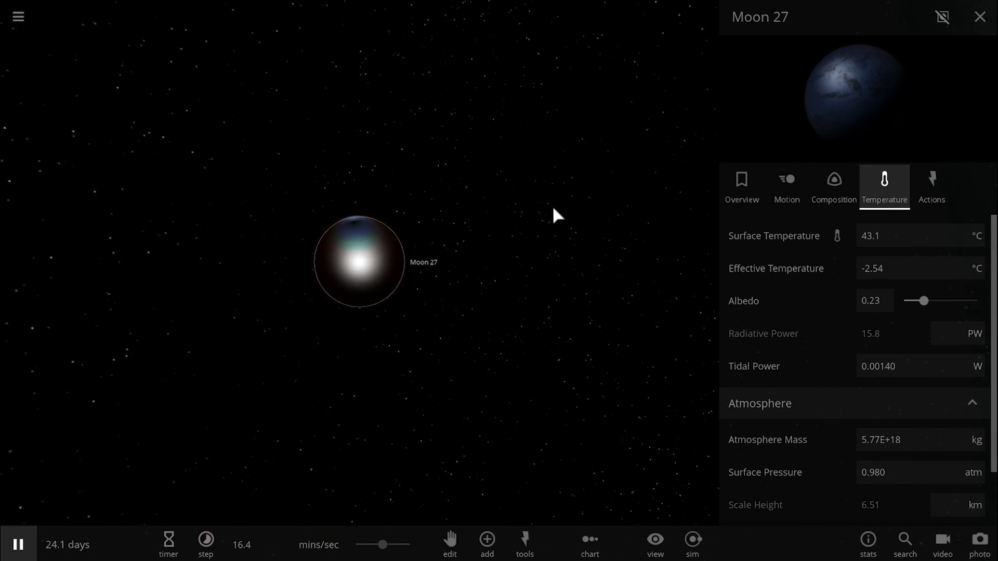
# Step: Zoom out to the moon labels, select Moon 15 by its label and zoom in on it
pyautogui.scroll(-3, 436, 231)
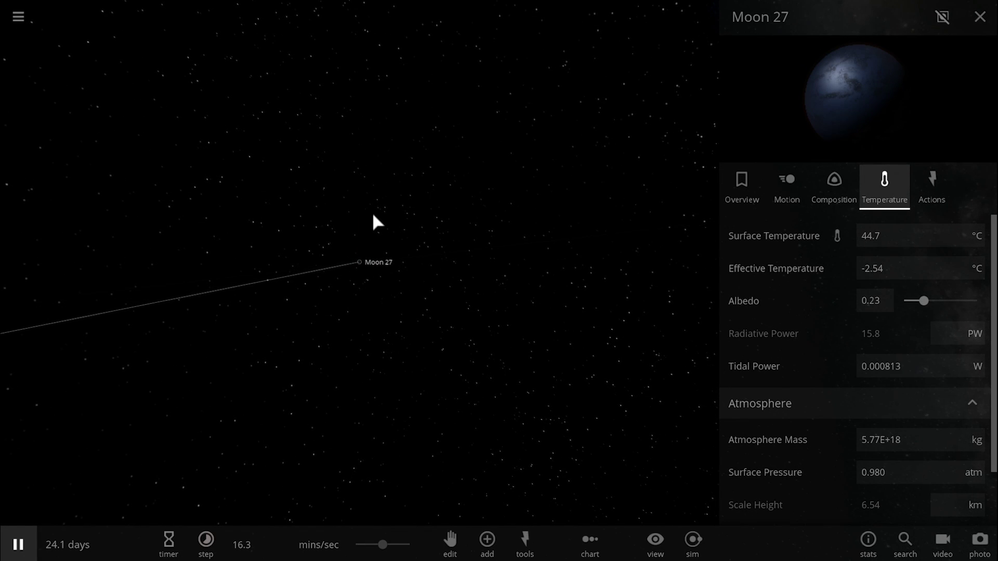
pyautogui.scroll(-3, 371, 216)
pyautogui.scroll(-5, 344, 218)
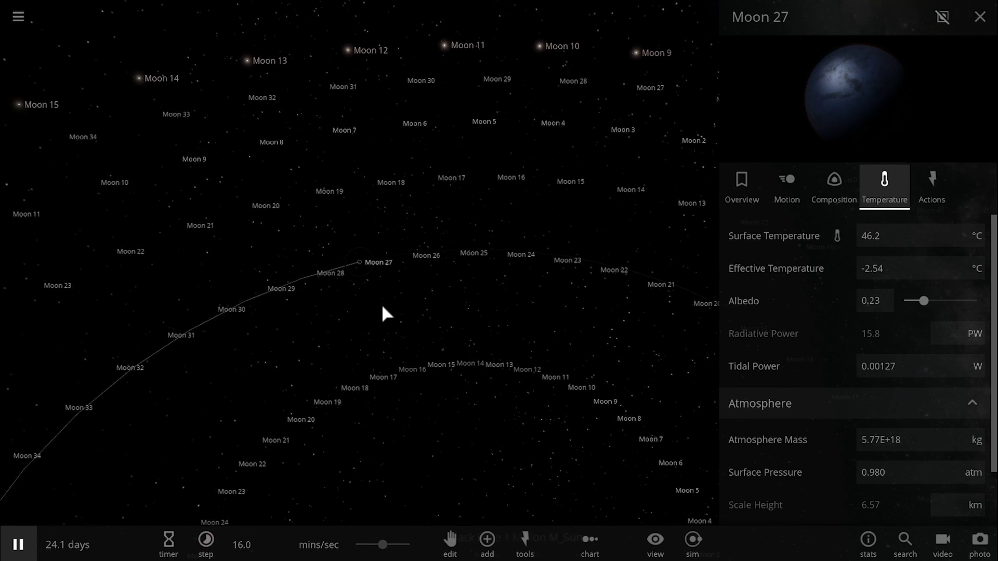
pyautogui.click(401, 337)
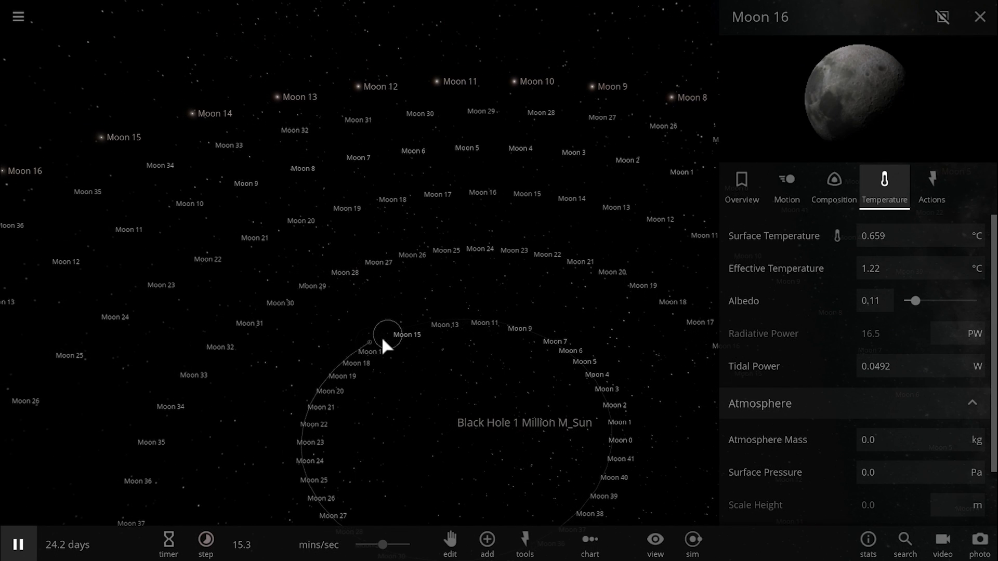
pyautogui.click(382, 336)
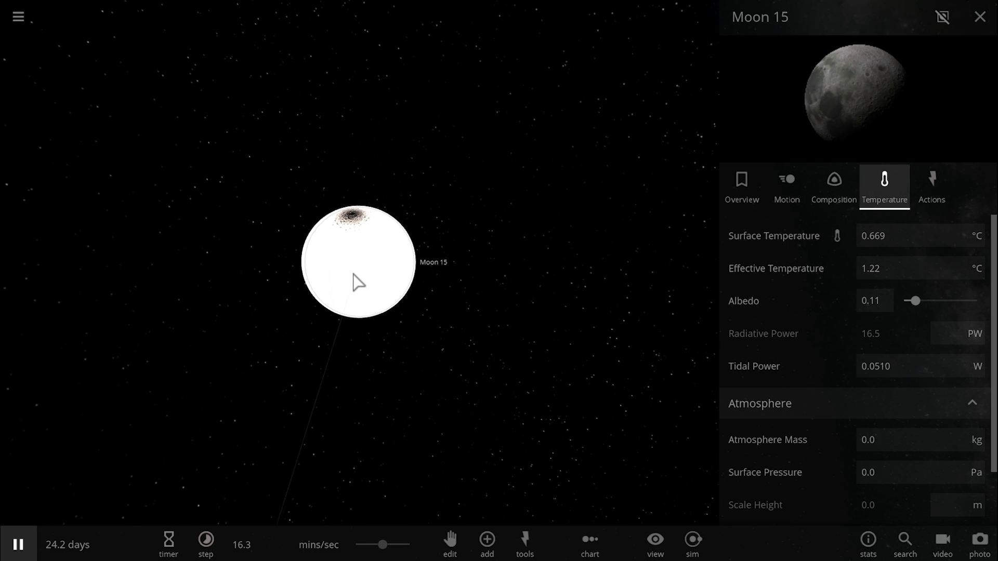
pyautogui.scroll(2, 353, 274)
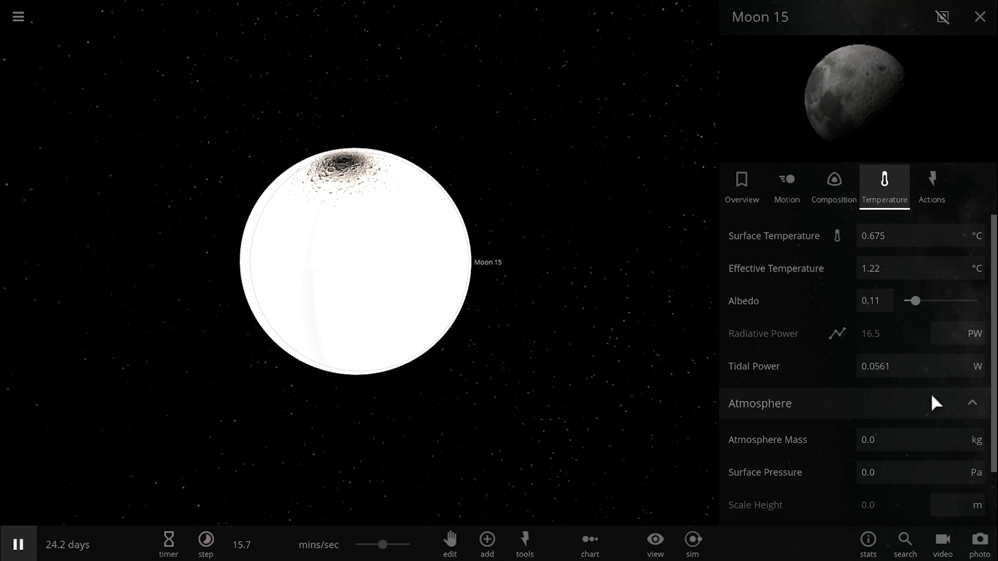
# Step: Orbit and zoom around Moon 15, bringing the Milky Way into view
pyautogui.moveTo(422, 306); pyautogui.dragTo(563, 311)
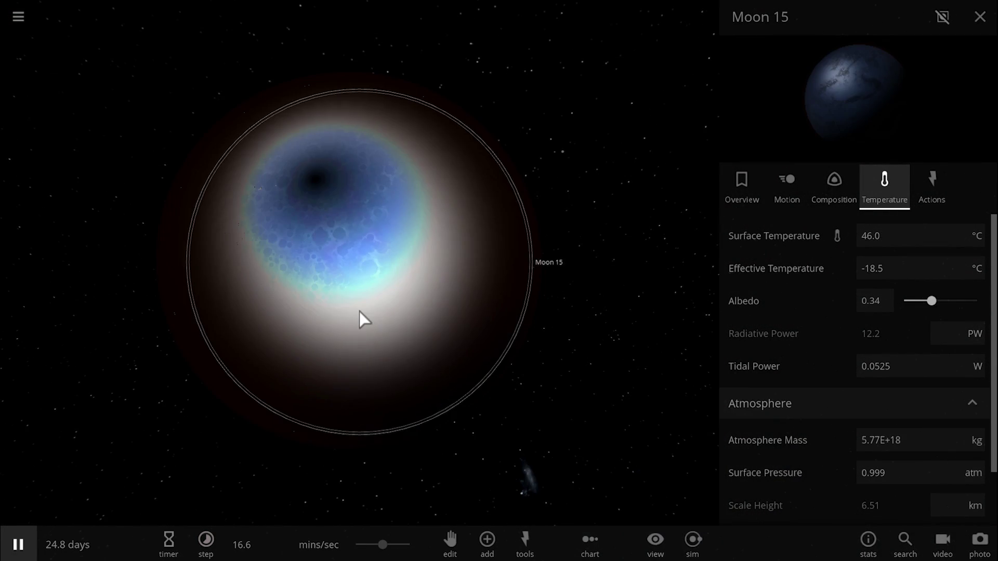
pyautogui.scroll(-3, 384, 285)
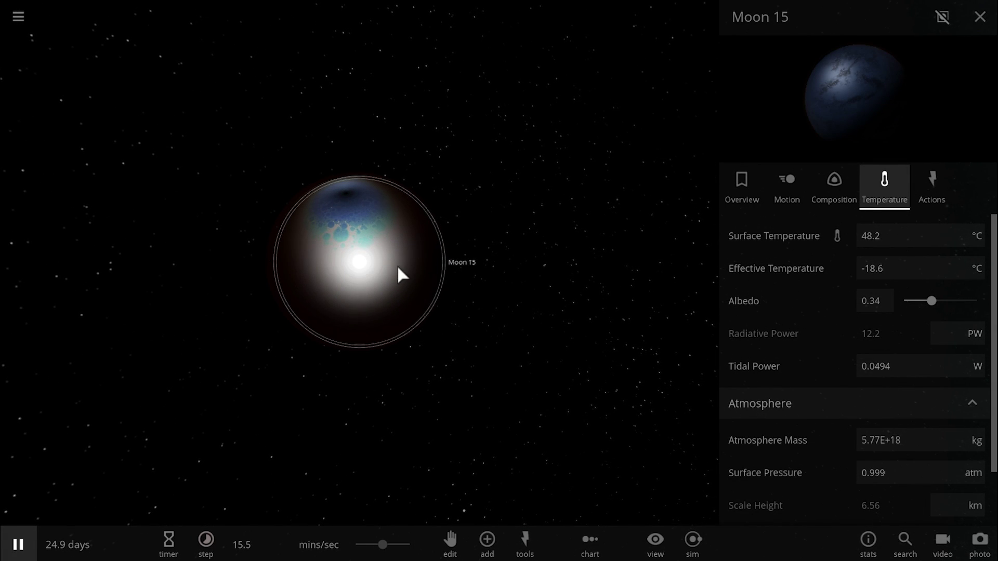
pyautogui.moveTo(399, 267); pyautogui.dragTo(564, 240)
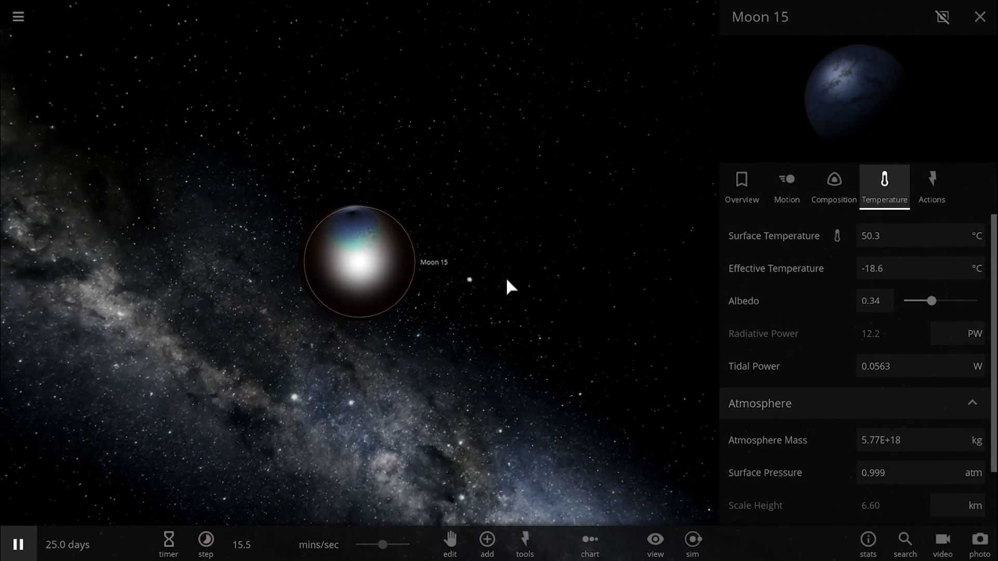
pyautogui.moveTo(510, 286); pyautogui.dragTo(475, 340)
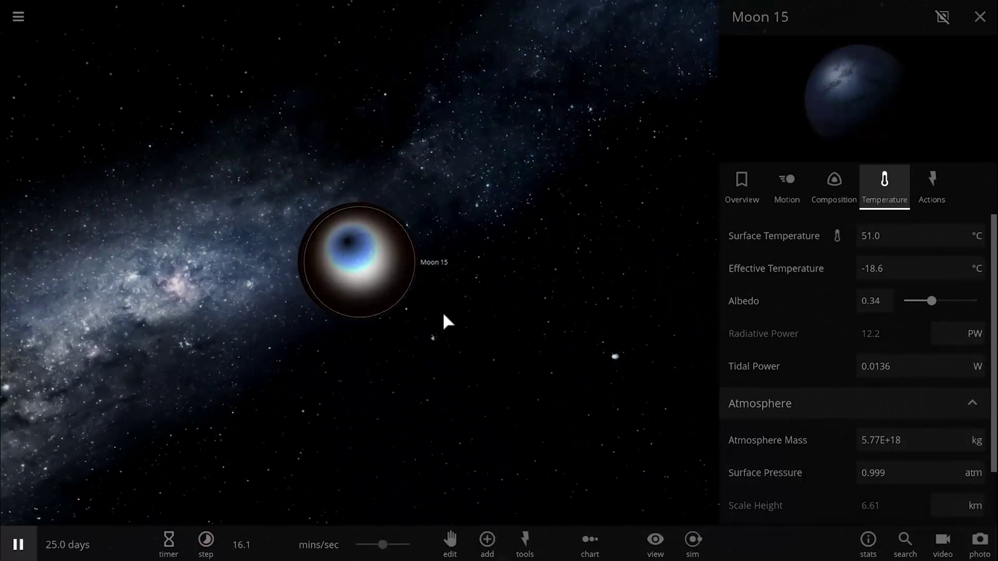
pyautogui.scroll(-10, 431, 306)
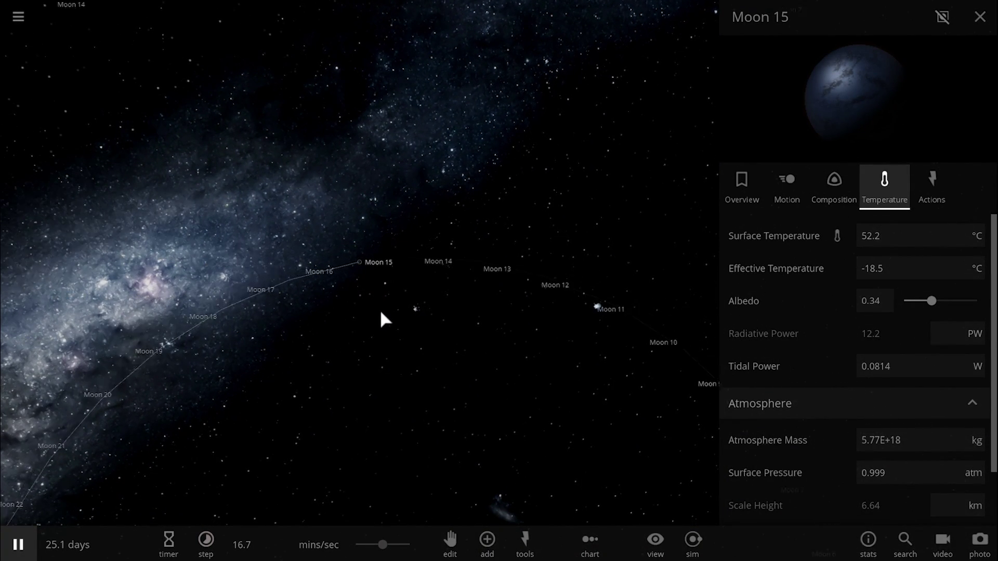
pyautogui.scroll(-5, 382, 314)
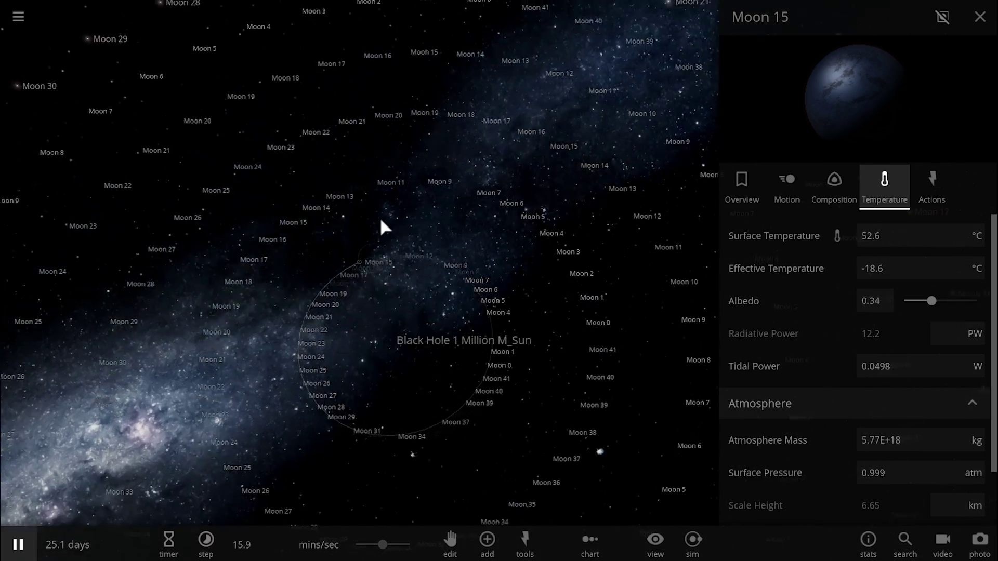
pyautogui.moveTo(381, 221); pyautogui.dragTo(360, 271)
pyautogui.scroll(5, 358, 268)
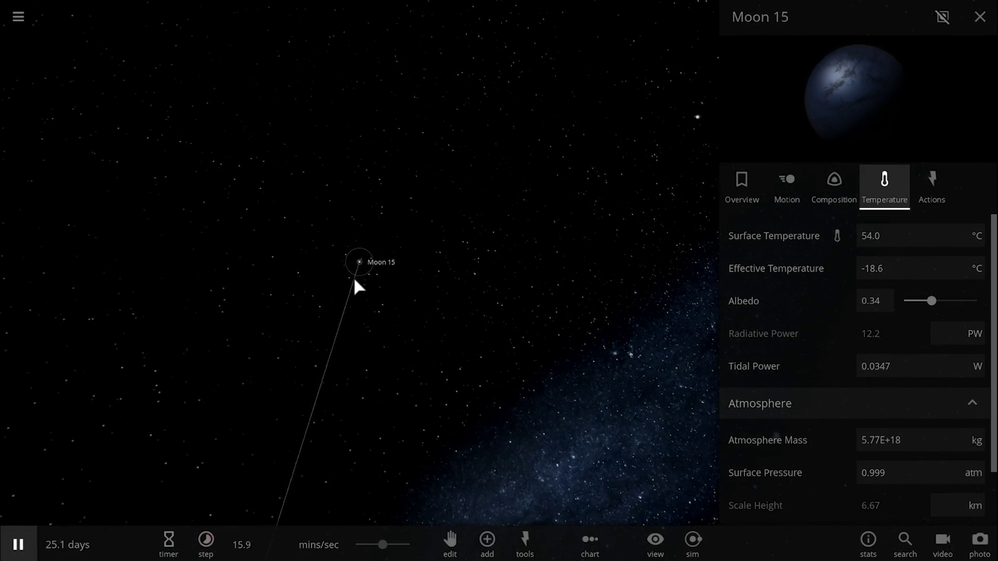
pyautogui.scroll(5, 354, 277)
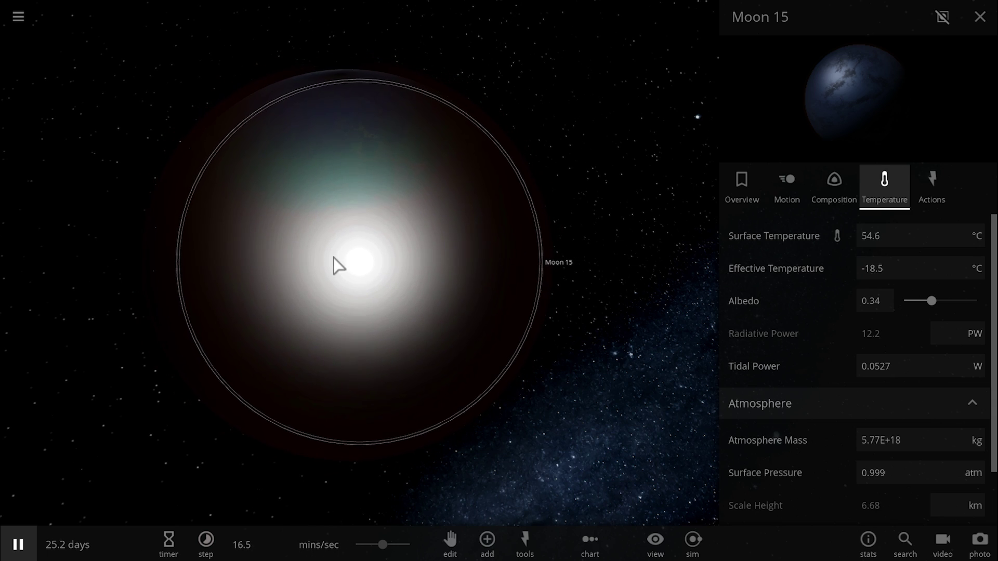
# Step: Inspect Moon 15's blue surface from several angles, then show its Overview motion details
pyautogui.moveTo(335, 265); pyautogui.dragTo(435, 336)
pyautogui.moveTo(328, 327); pyautogui.dragTo(395, 309)
pyautogui.scroll(-3, 404, 289)
pyautogui.moveTo(420, 267); pyautogui.dragTo(471, 289)
pyautogui.scroll(3, 467, 284)
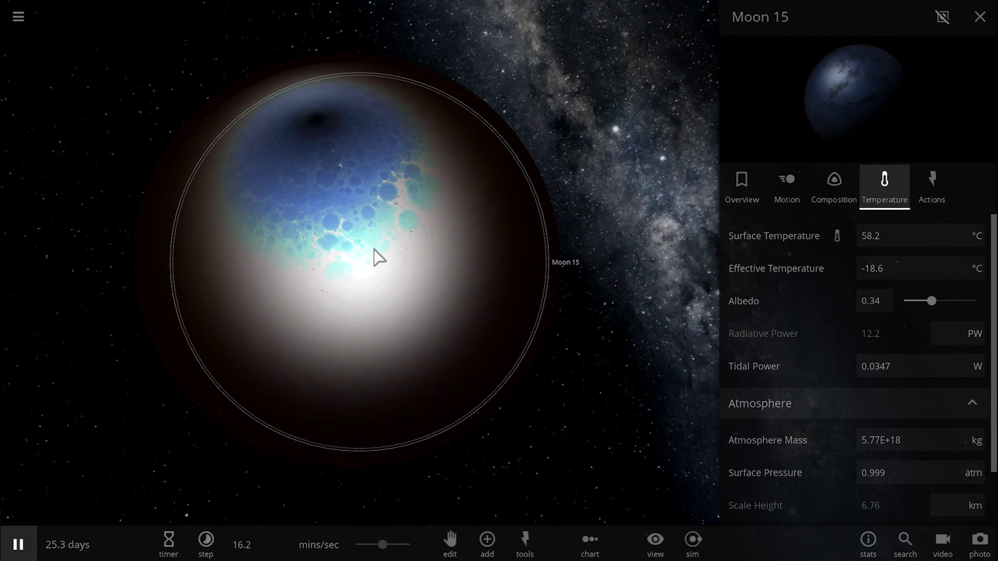
pyautogui.moveTo(376, 251); pyautogui.dragTo(460, 211)
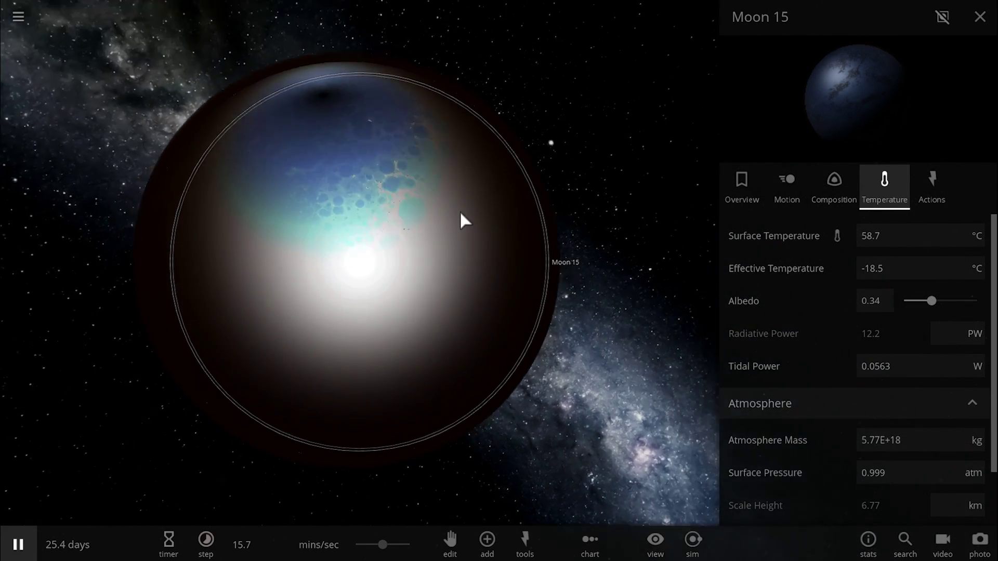
pyautogui.scroll(-3, 460, 211)
pyautogui.scroll(-2, 465, 221)
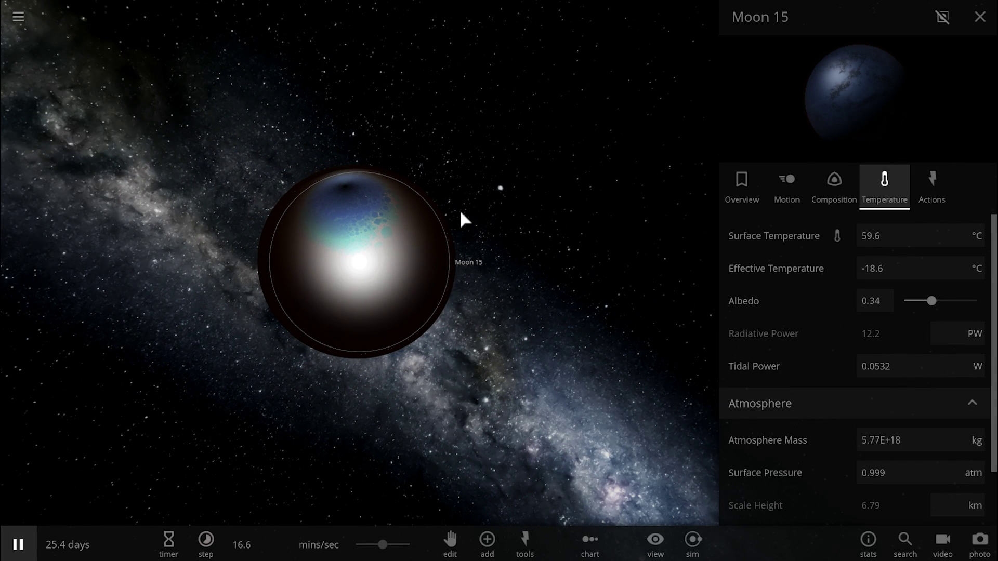
pyautogui.moveTo(461, 214); pyautogui.dragTo(444, 236)
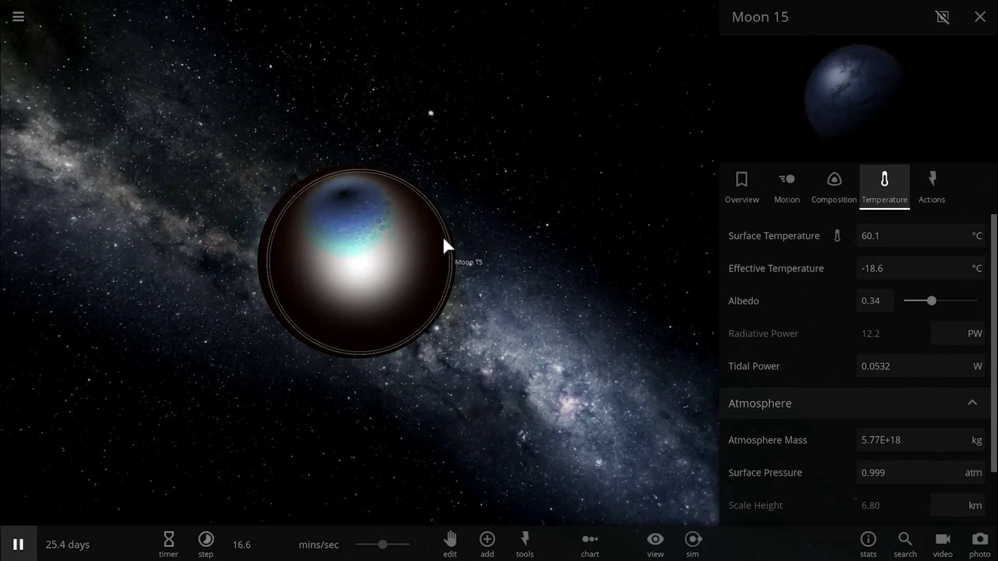
pyautogui.scroll(-2, 445, 236)
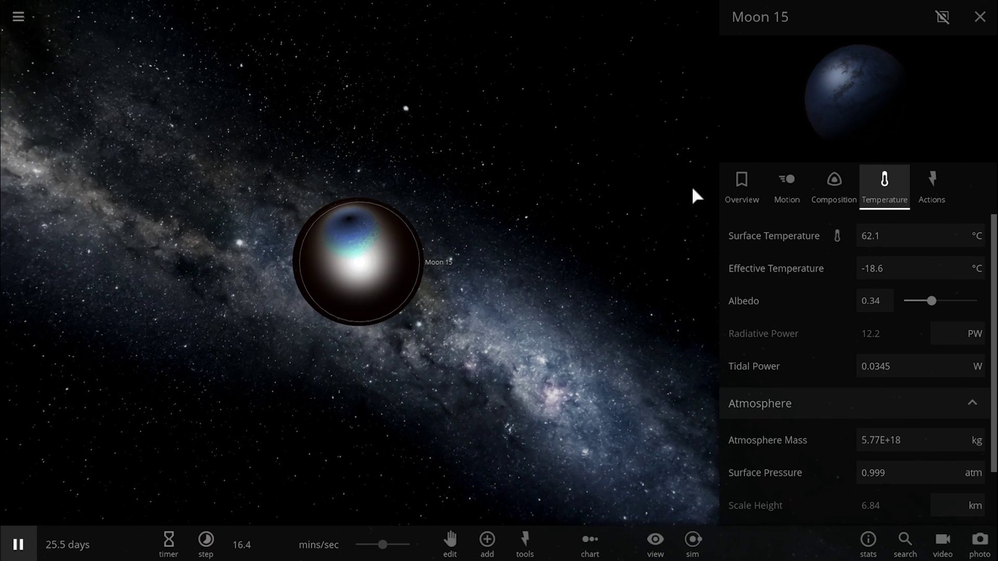
pyautogui.click(748, 200)
pyautogui.scroll(-5, 776, 267)
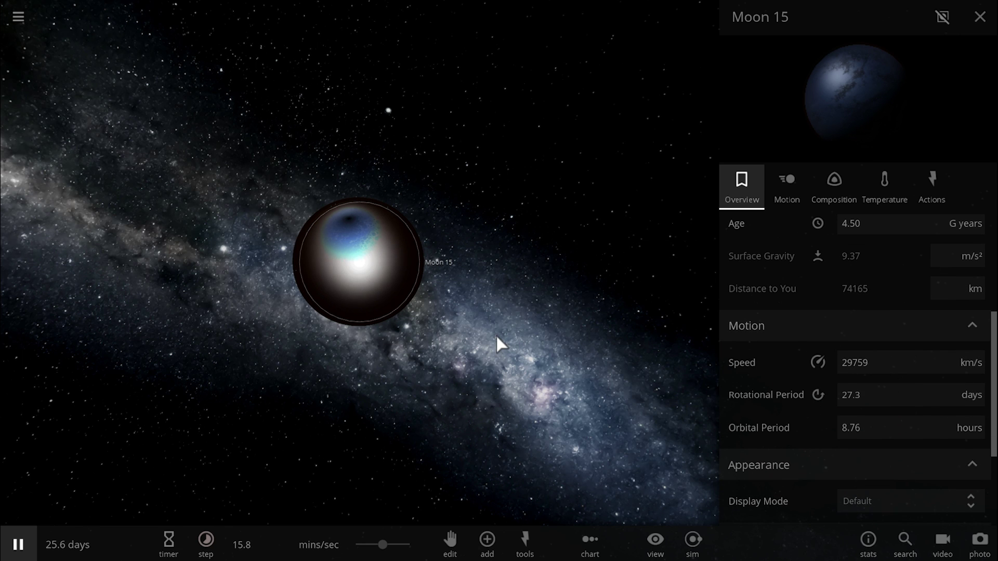
# Step: Orbit and zoom the camera around Moon 15
pyautogui.moveTo(446, 326); pyautogui.dragTo(468, 336, button='right')
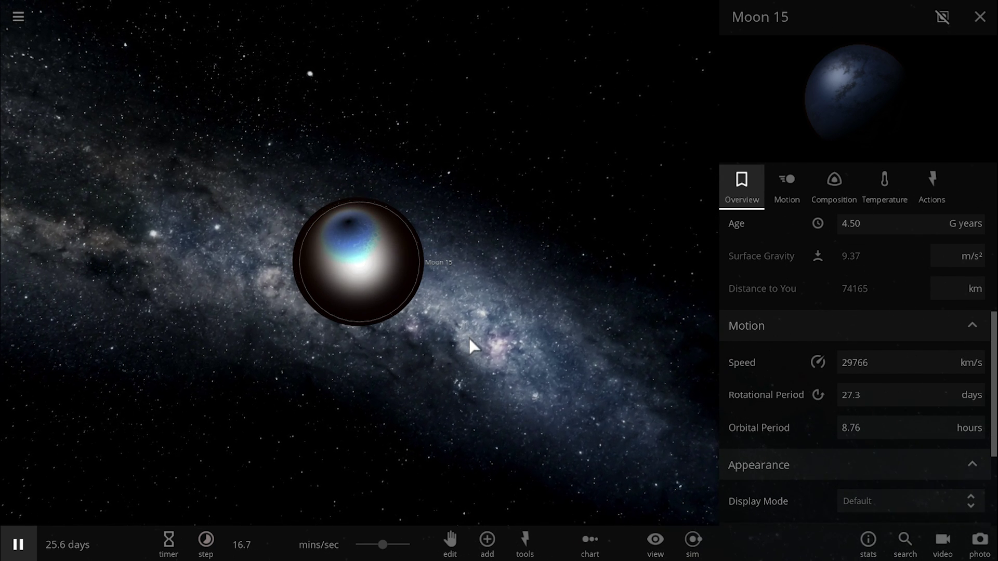
pyautogui.scroll(3, 469, 336)
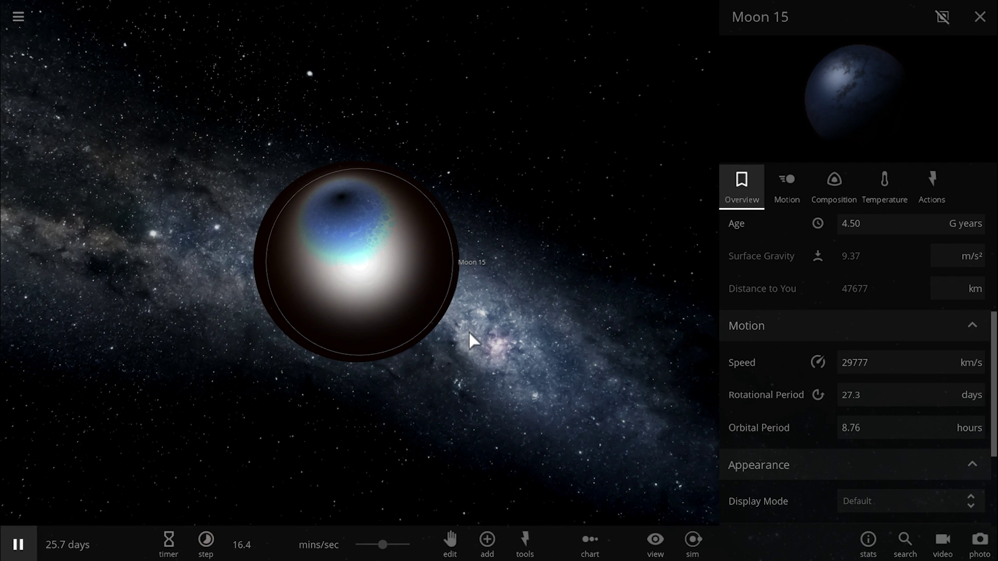
pyautogui.scroll(3, 453, 298)
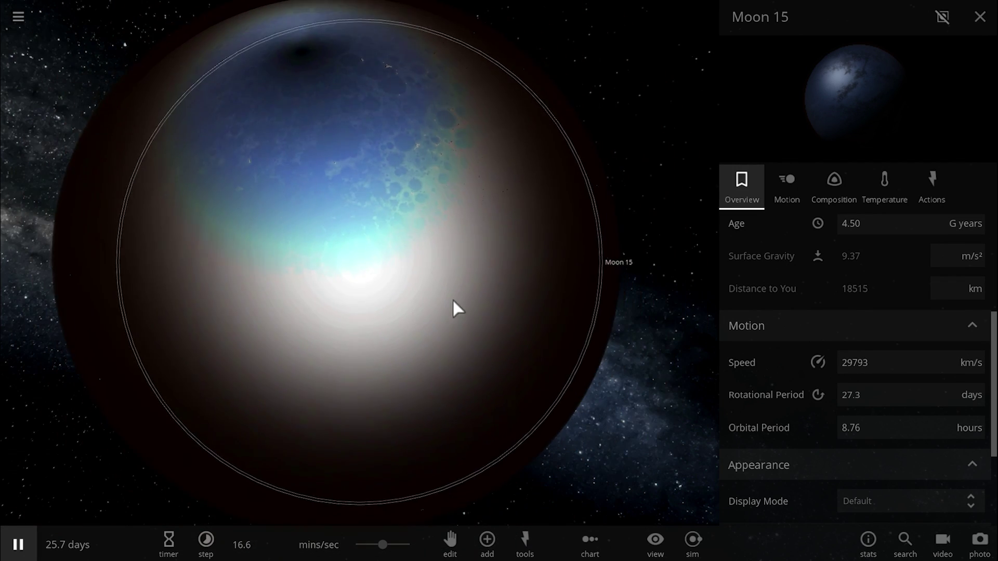
pyautogui.scroll(-1, 452, 298)
pyautogui.moveTo(420, 300); pyautogui.dragTo(492, 329, button='right')
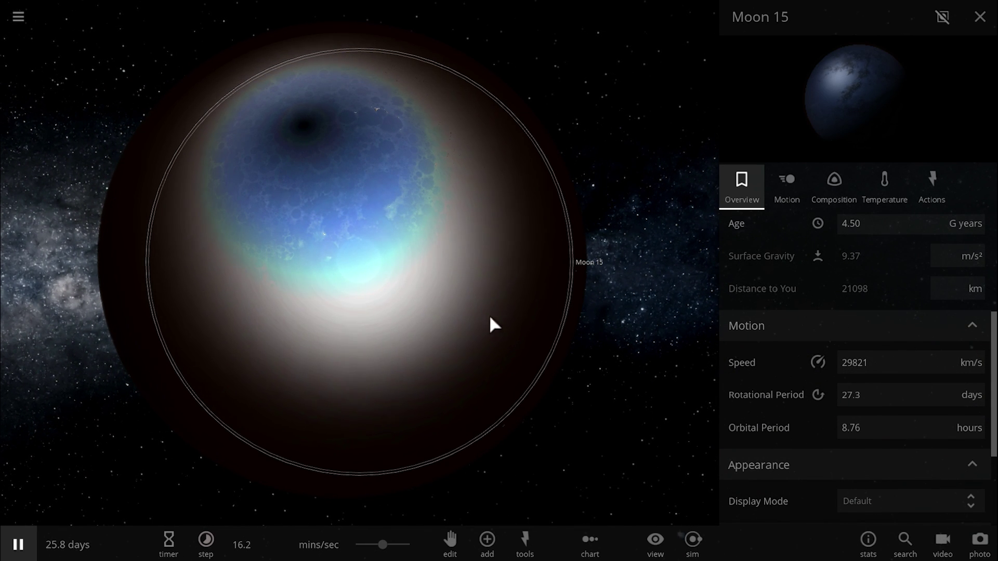
pyautogui.moveTo(402, 300); pyautogui.dragTo(430, 285)
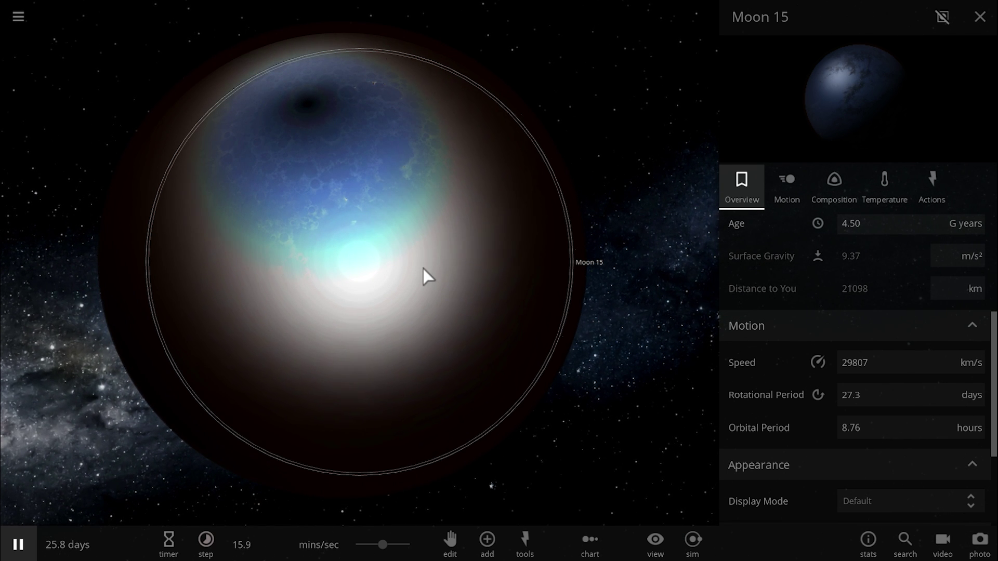
pyautogui.scroll(-3, 379, 252)
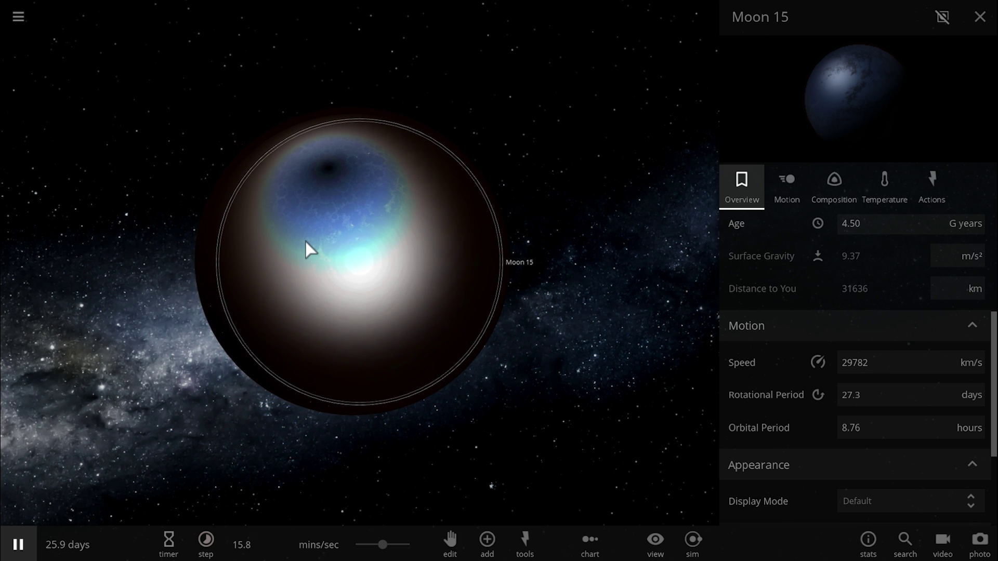
pyautogui.moveTo(304, 241); pyautogui.dragTo(432, 239)
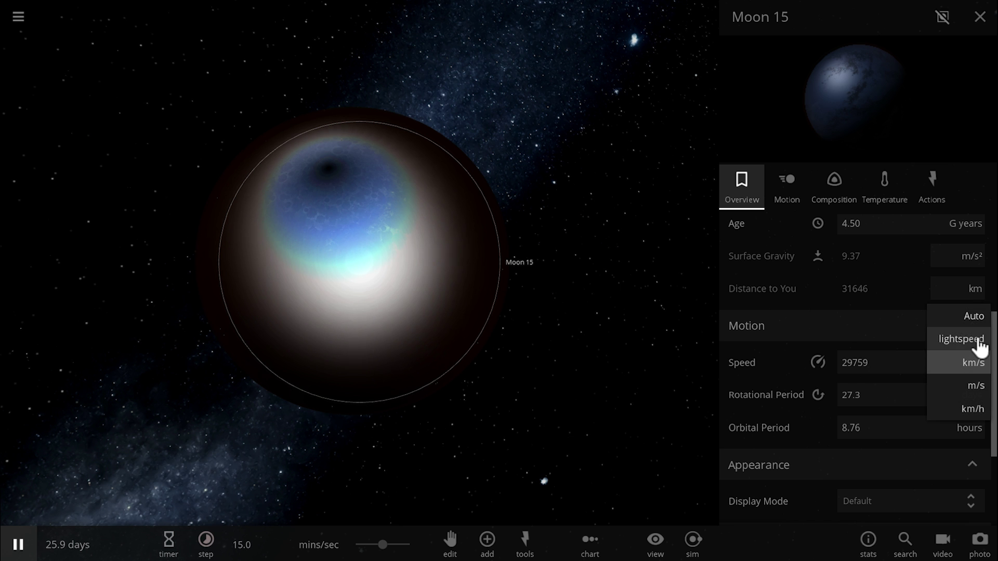
# Step: Switch Moon 15's speed unit to lightspeed, about 0.0993, and reframe the moon
pyautogui.click(974, 343)
pyautogui.moveTo(338, 327); pyautogui.dragTo(414, 320)
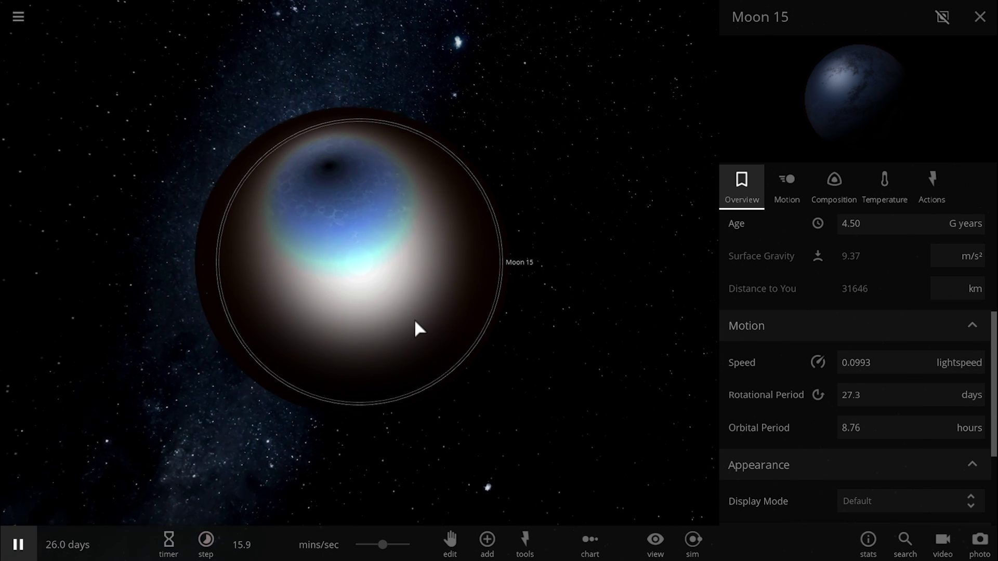
pyautogui.scroll(-4, 409, 315)
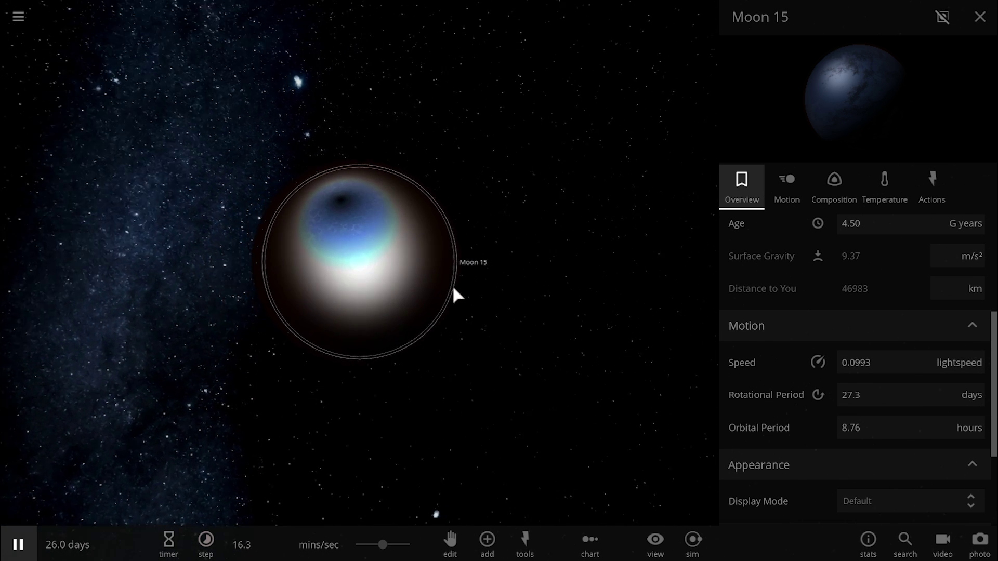
pyautogui.scroll(-5, 460, 281)
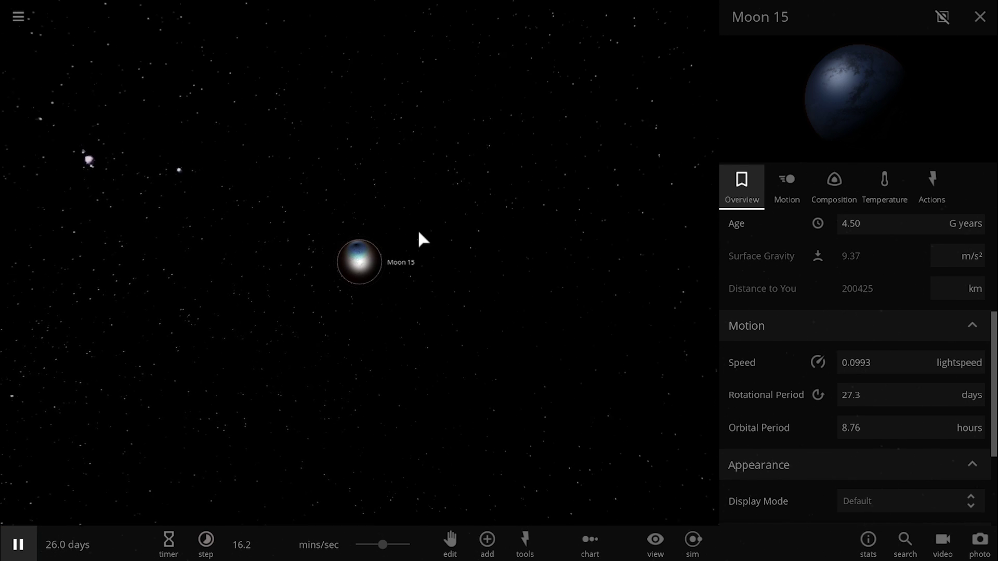
pyautogui.scroll(6, 363, 258)
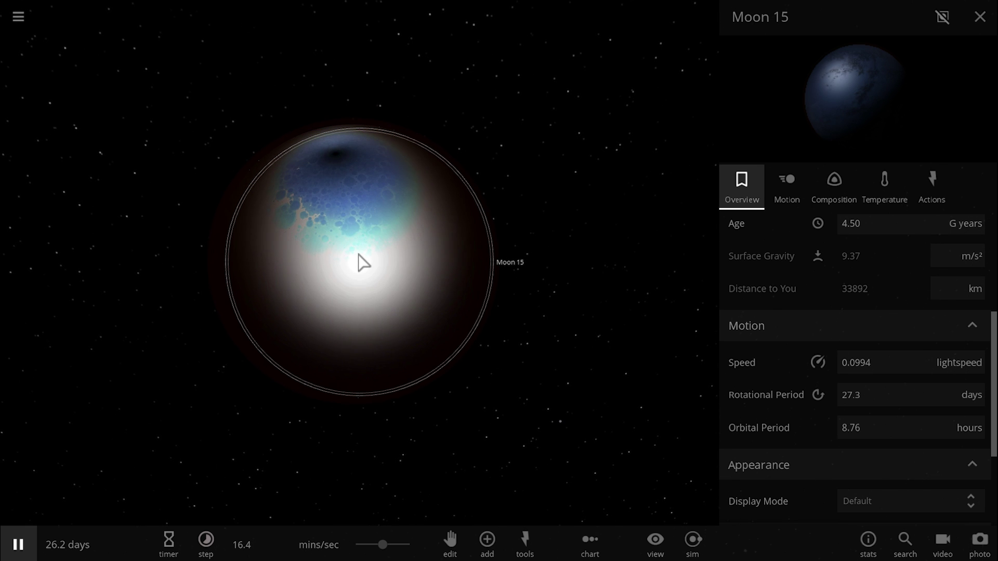
pyautogui.click(789, 188)
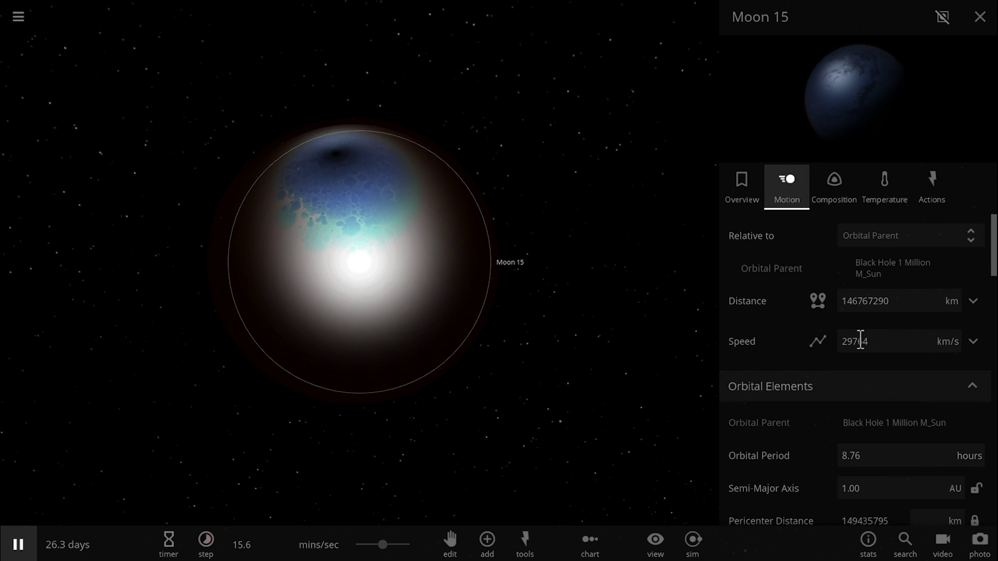
pyautogui.scroll(-10, 863, 346)
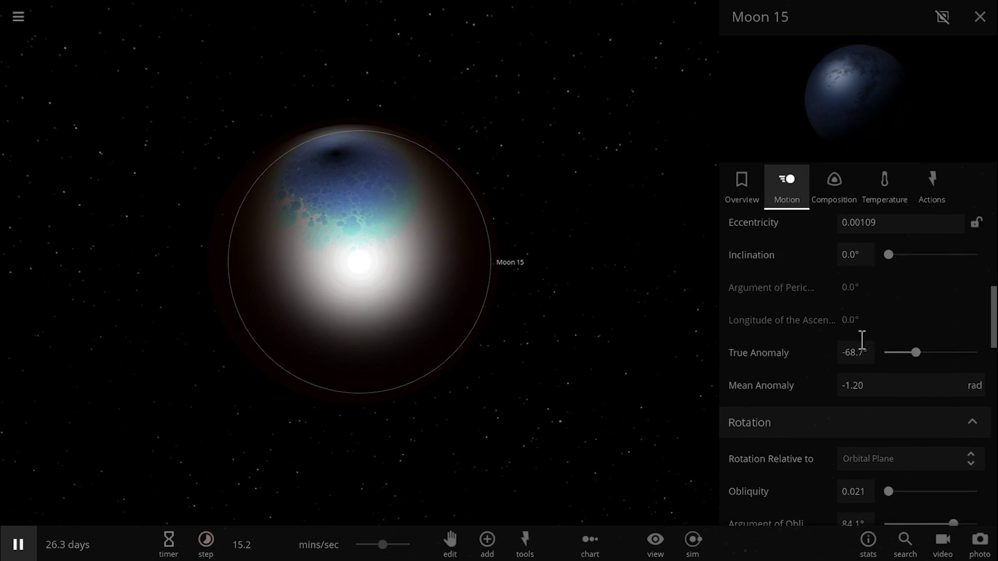
pyautogui.scroll(-8, 860, 341)
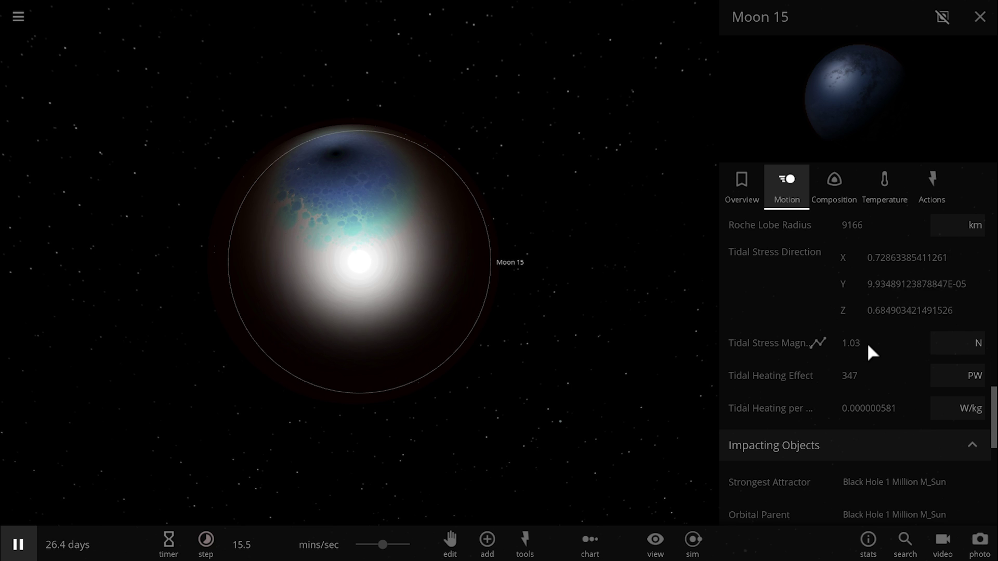
pyautogui.moveTo(868, 347)
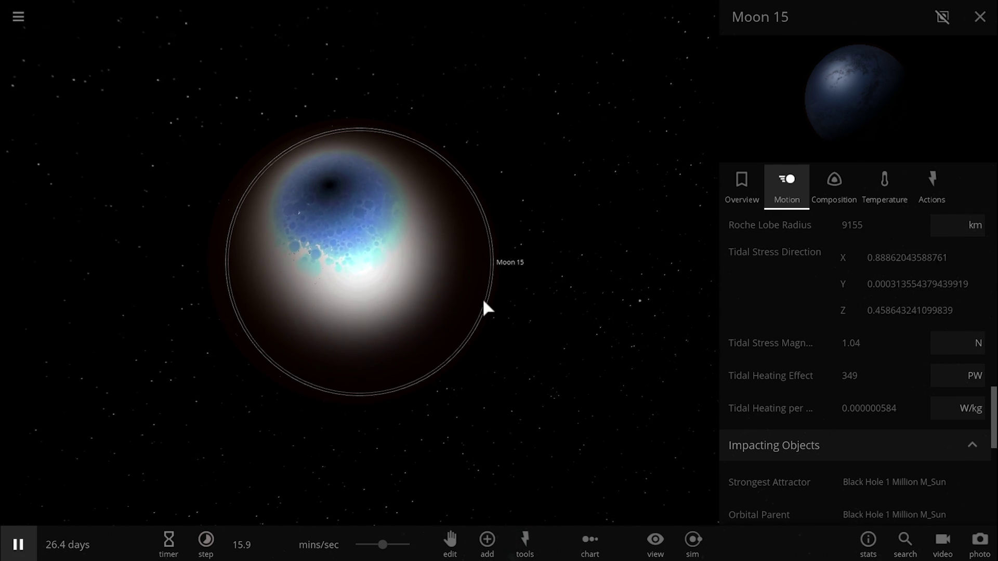
pyautogui.moveTo(482, 297); pyautogui.dragTo(302, 238)
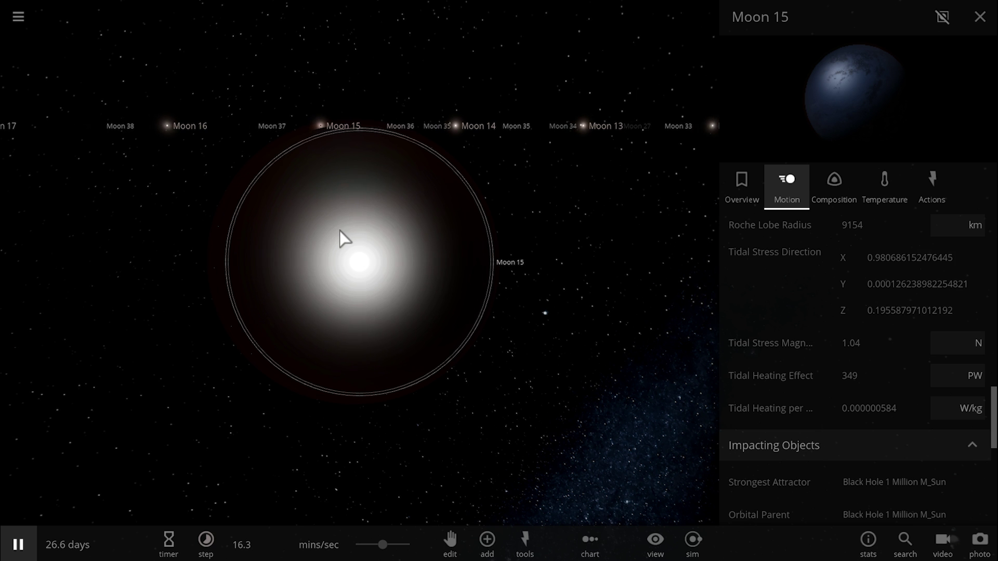
pyautogui.moveTo(421, 232); pyautogui.dragTo(364, 237)
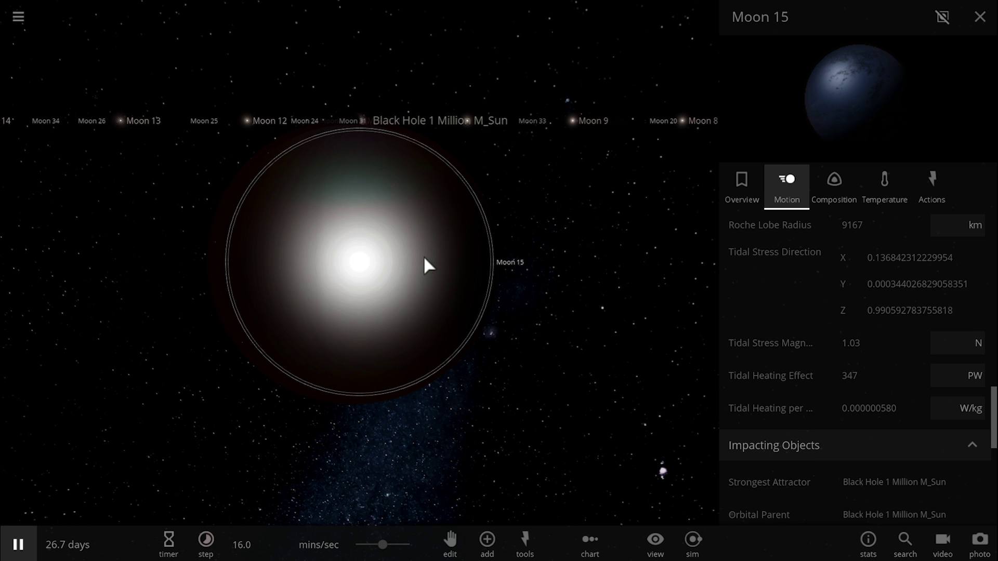
pyautogui.scroll(-5, 425, 259)
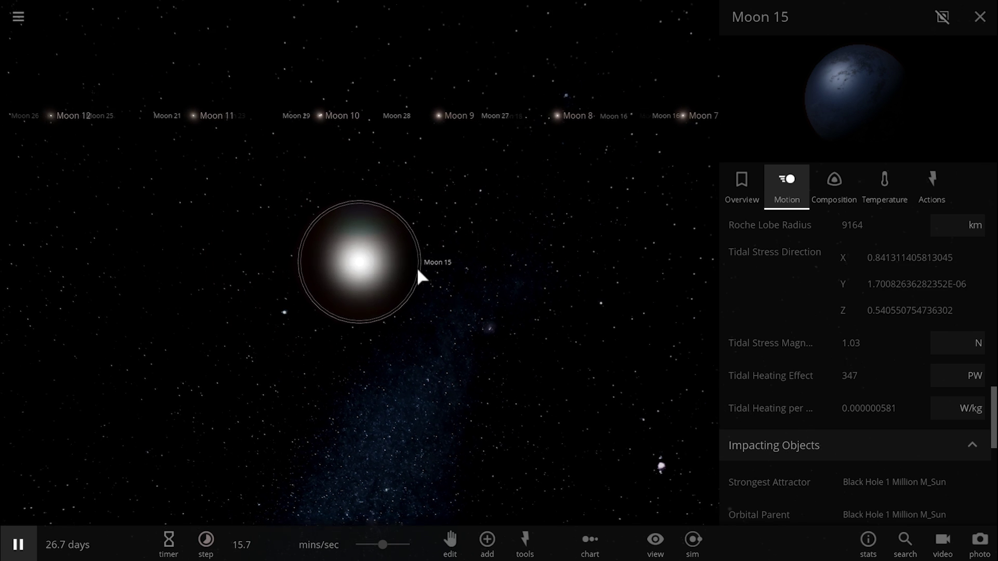
pyautogui.scroll(-5, 419, 271)
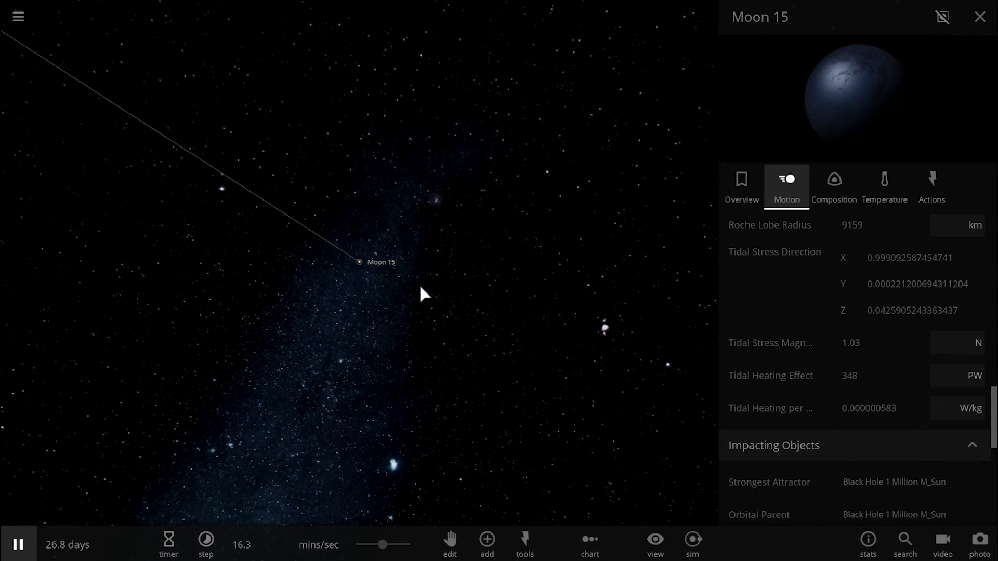
pyautogui.moveTo(379, 281); pyautogui.dragTo(401, 275, button='right')
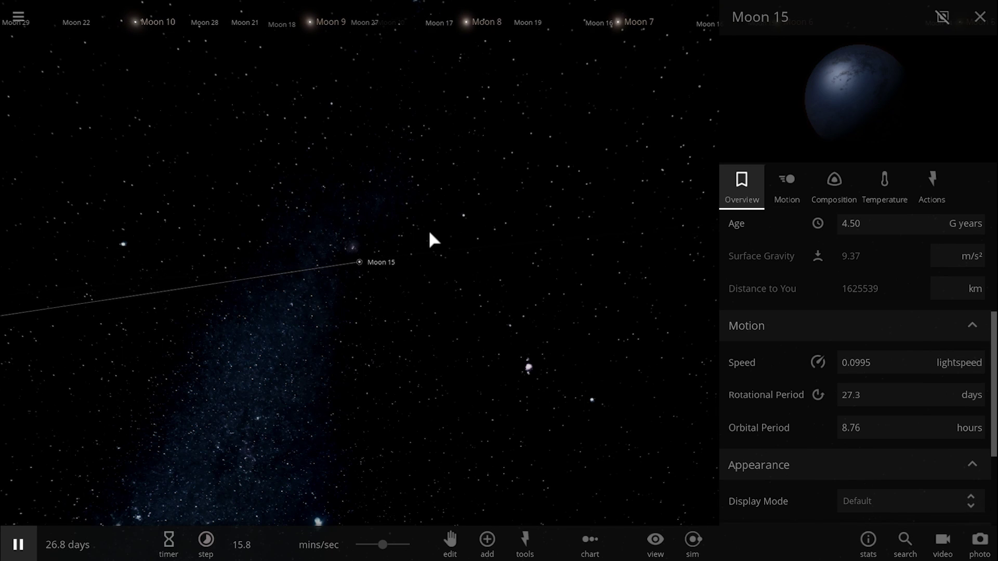
pyautogui.moveTo(430, 230); pyautogui.dragTo(487, 233, button='right')
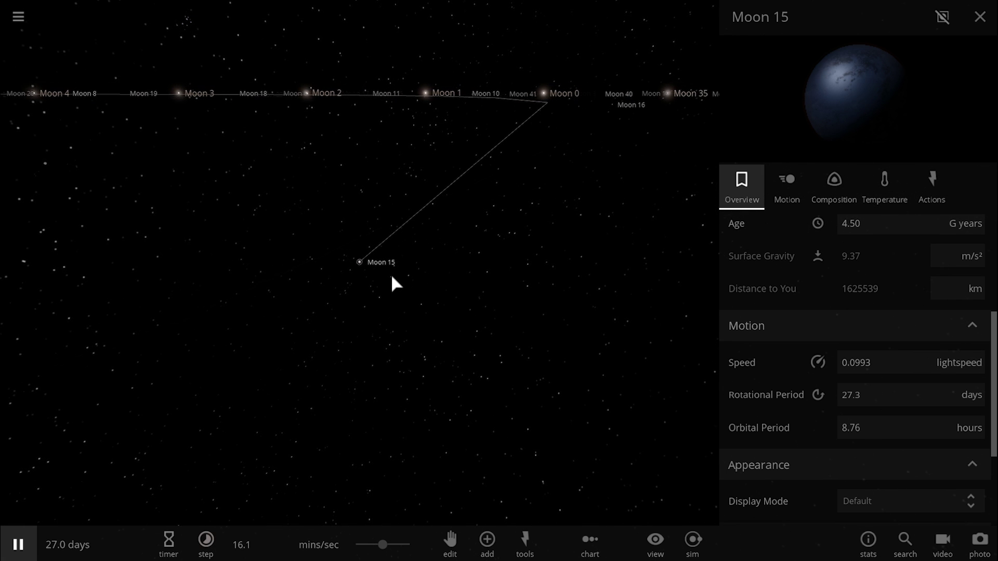
# Step: Place an Earth in orbit near Moon 15 and unpause the simulation
pyautogui.doubleClick(359, 273)
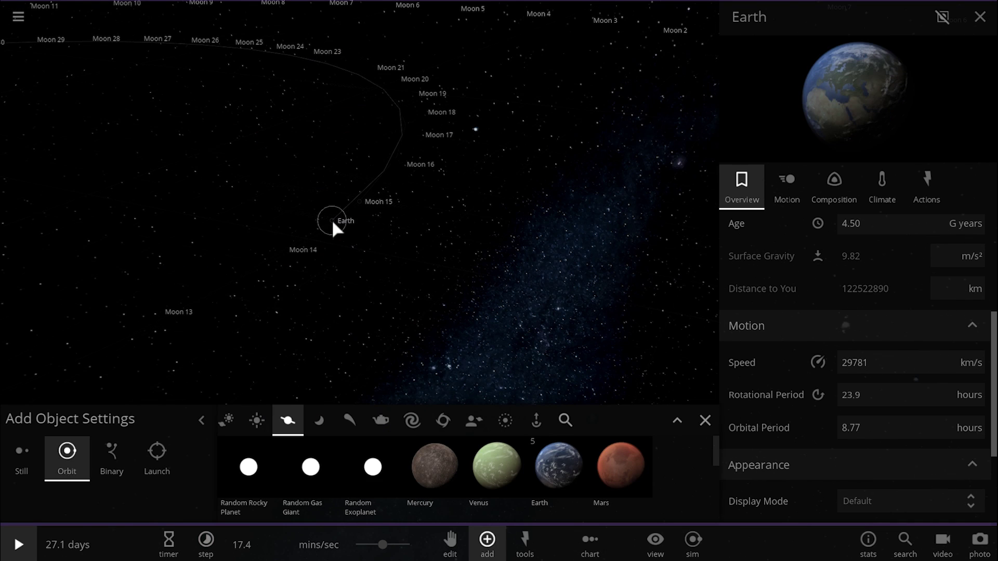
pyautogui.click(704, 420)
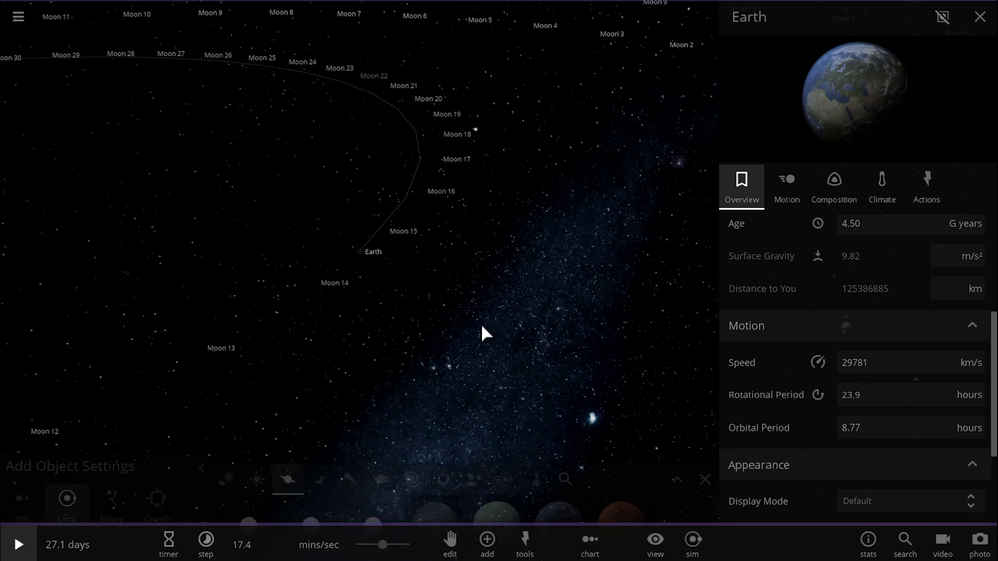
pyautogui.scroll(3, 406, 292)
pyautogui.scroll(5, 364, 269)
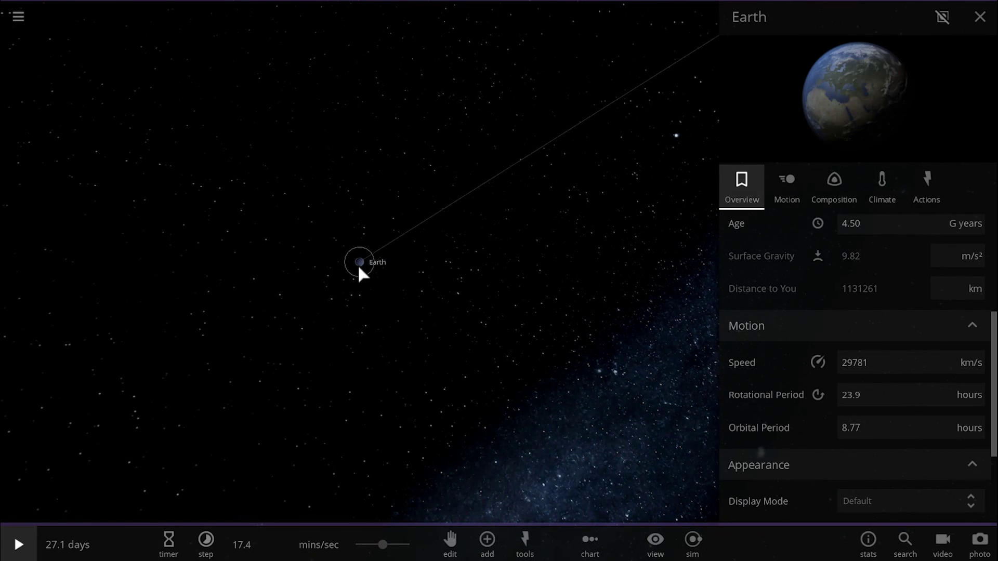
pyautogui.scroll(3, 358, 266)
pyautogui.moveTo(357, 266); pyautogui.dragTo(410, 317, button='right')
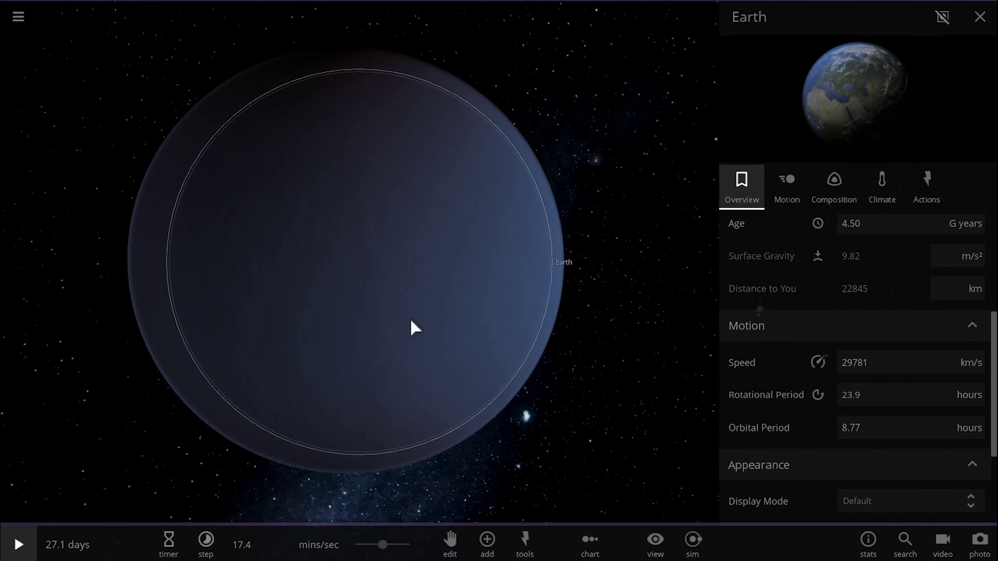
pyautogui.scroll(-3, 395, 343)
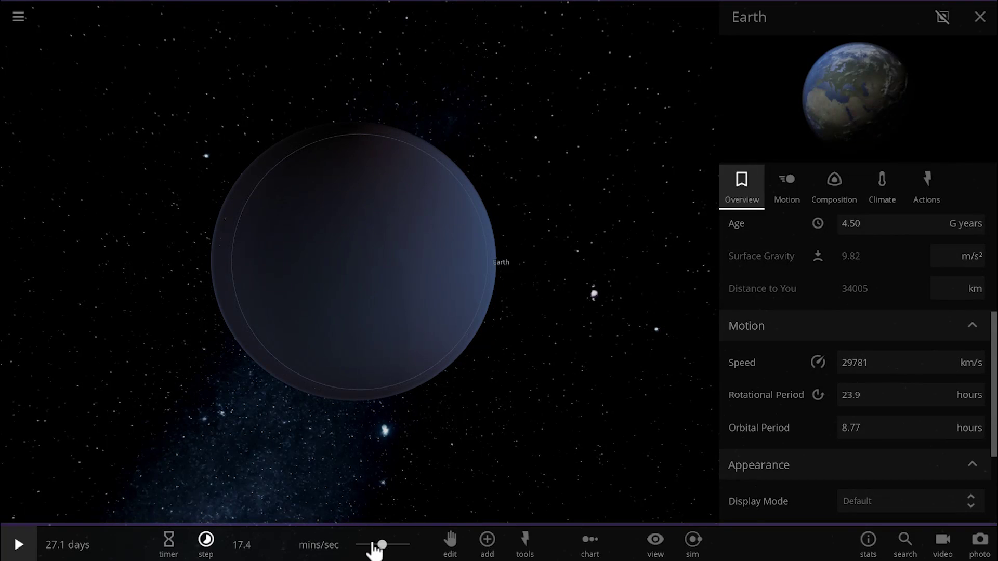
pyautogui.press('space')
# Step: Turn off Earth's climate simulation and briefly graph its surface temperature
pyautogui.click(868, 199)
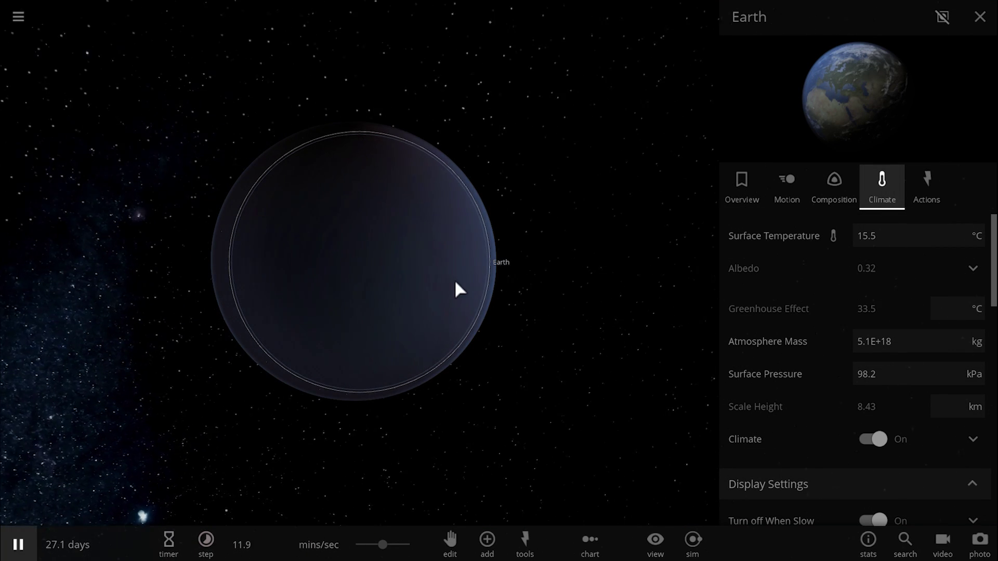
pyautogui.click(870, 441)
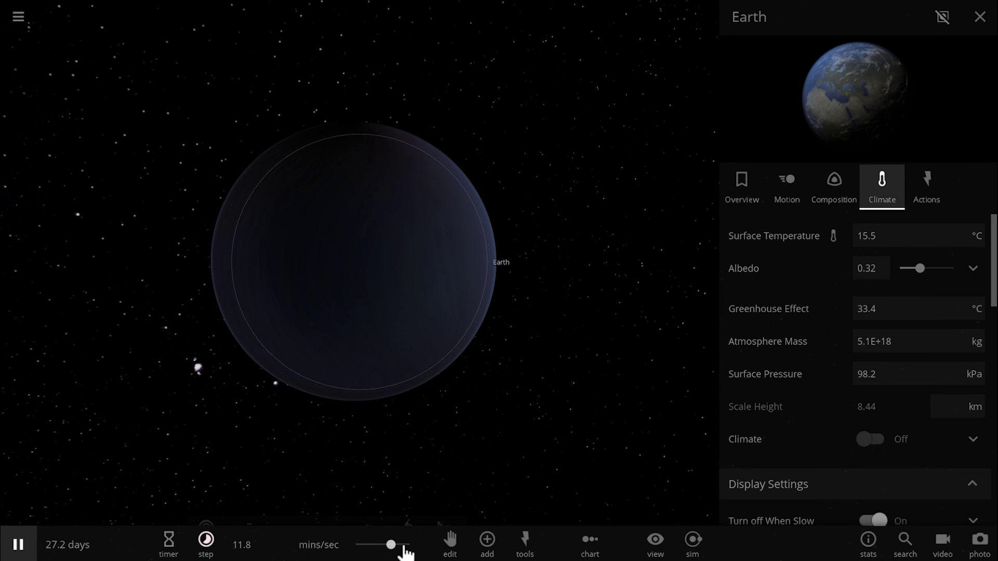
pyautogui.moveTo(405, 552); pyautogui.dragTo(408, 554)
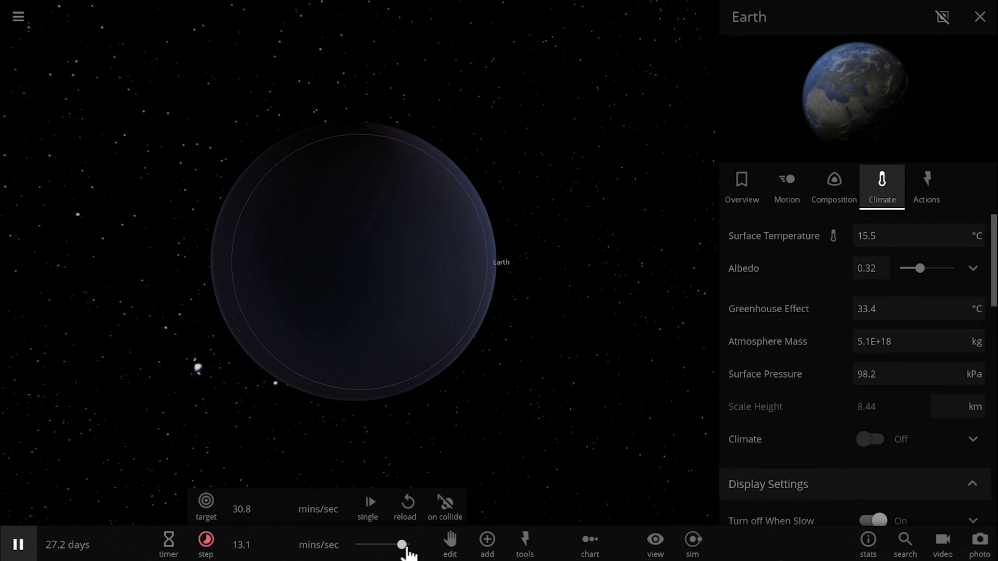
pyautogui.click(833, 239)
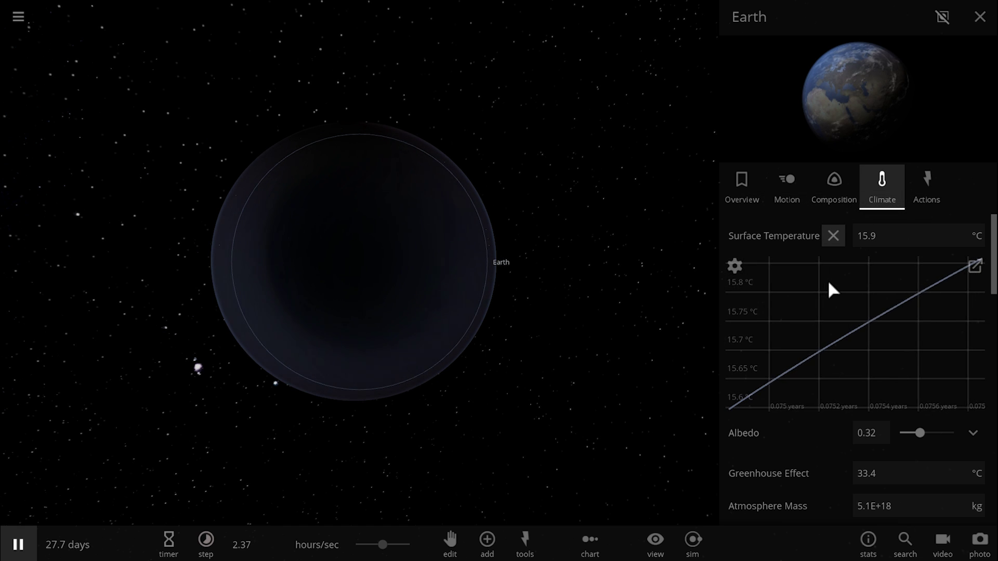
pyautogui.click(833, 237)
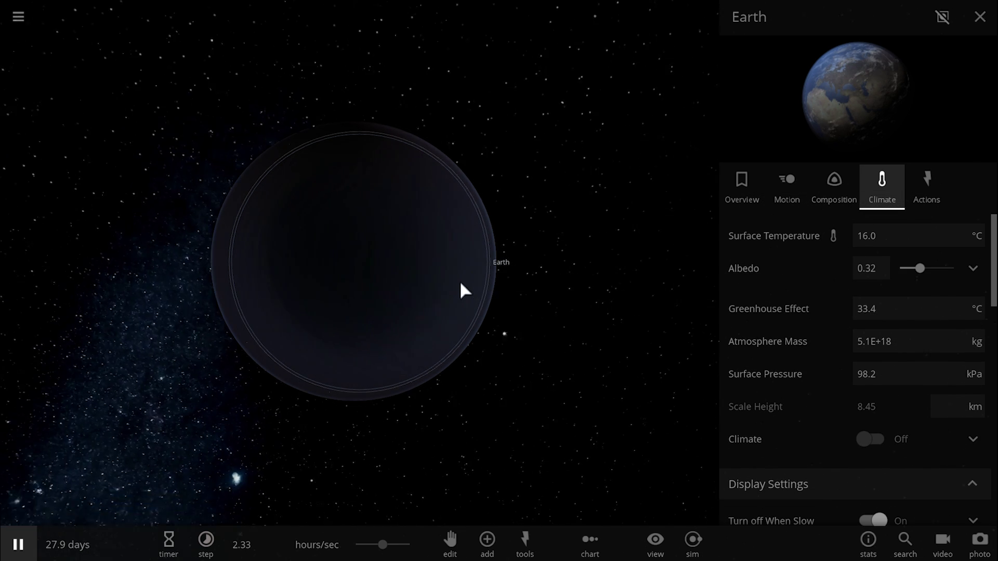
# Step: Resume the simulation and zoom out from Earth among the moon rings
pyautogui.scroll(-3, 352, 267)
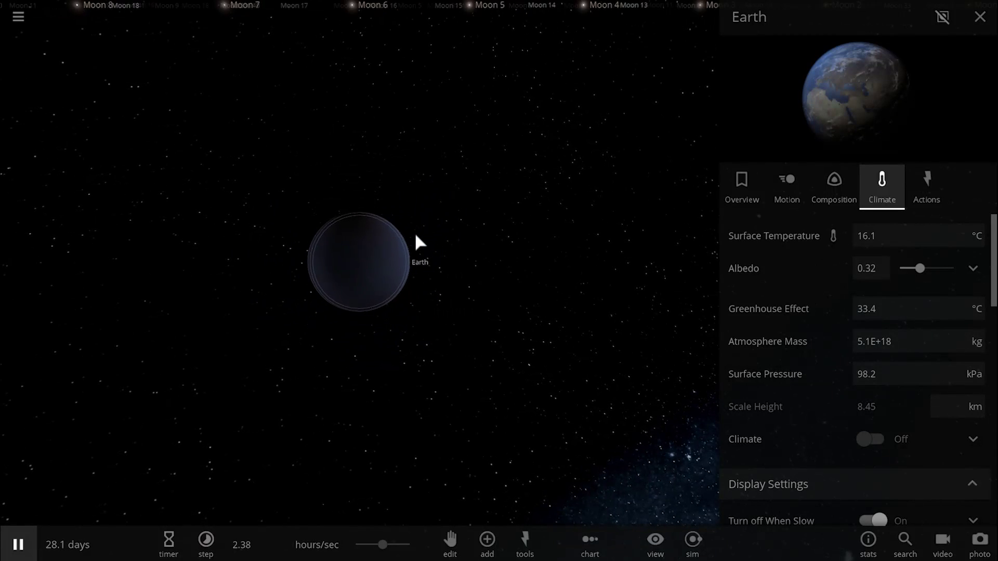
pyautogui.moveTo(415, 236); pyautogui.dragTo(367, 203, button='right')
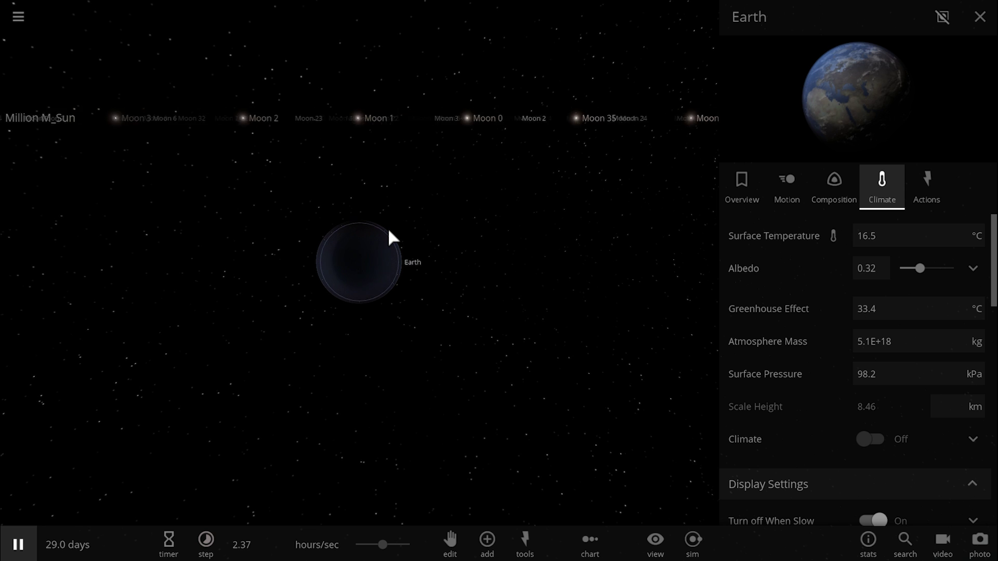
pyautogui.scroll(4, 389, 231)
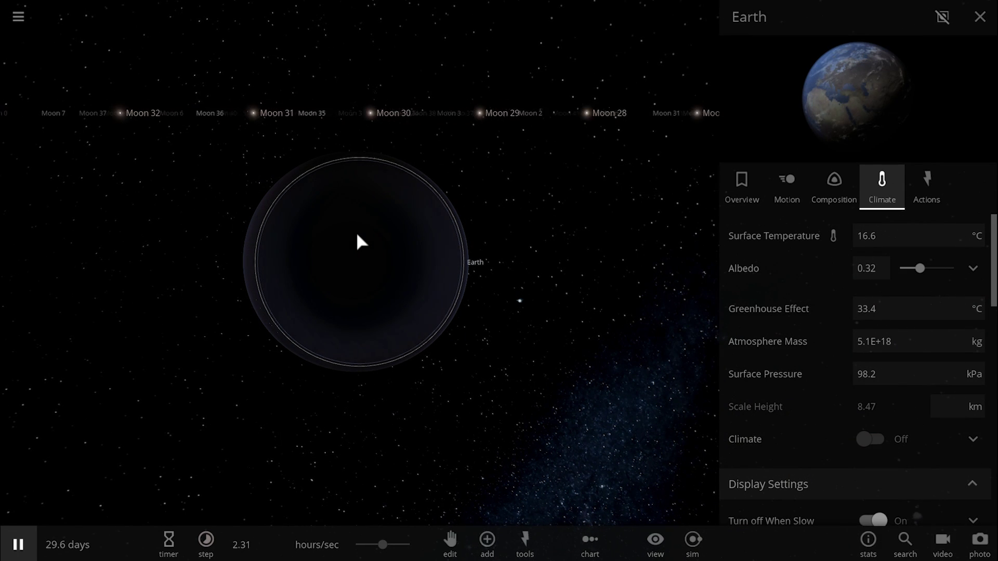
pyautogui.press('space')
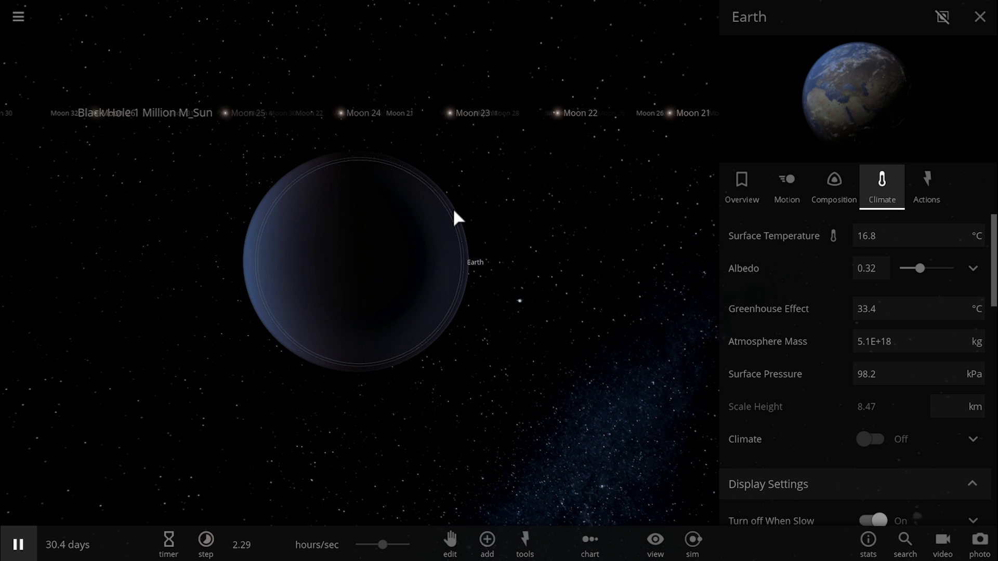
pyautogui.scroll(-5, 489, 257)
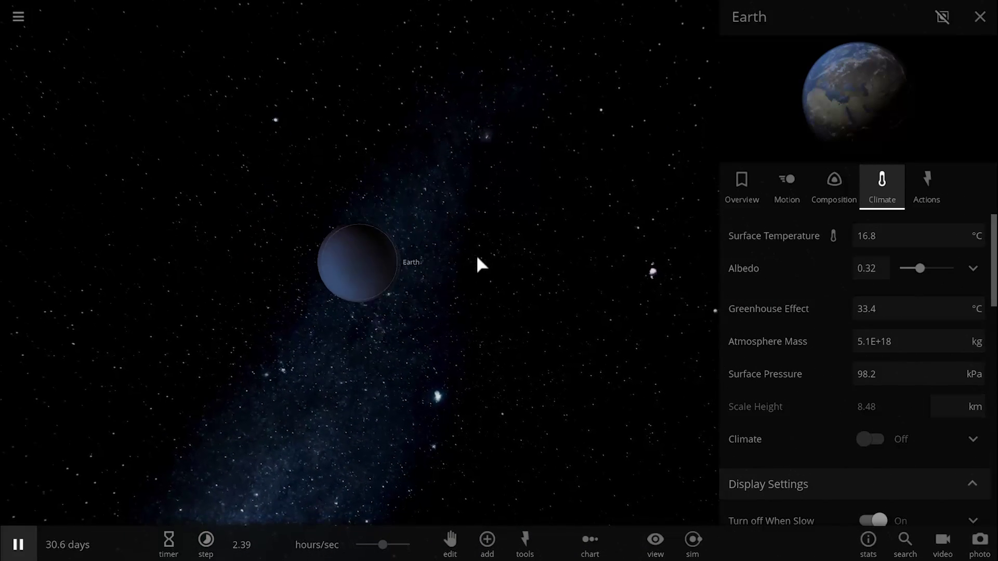
pyautogui.scroll(-5, 478, 257)
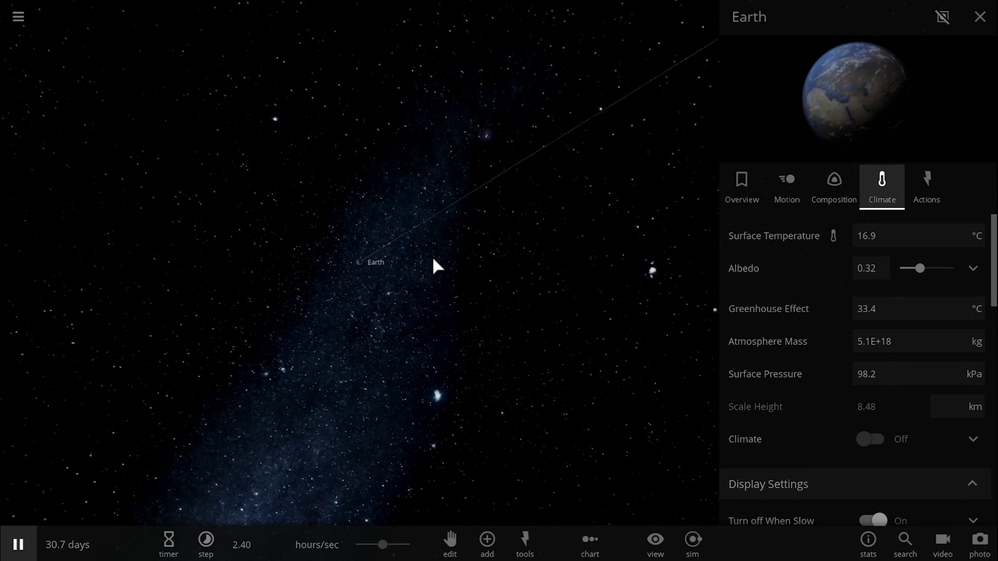
pyautogui.scroll(-5, 416, 265)
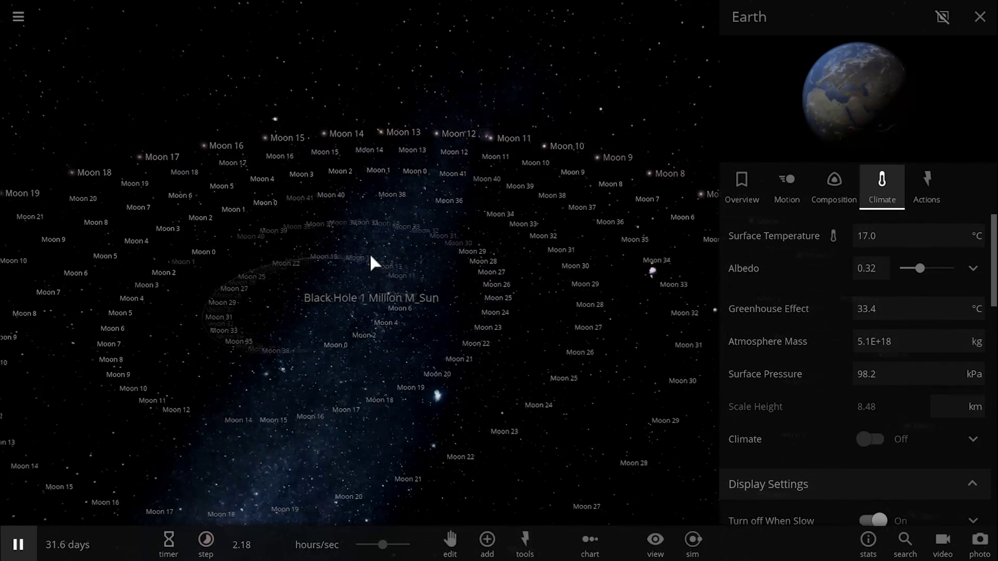
# Step: Slow the simulation rate, pause at 31.8 days and select Moon 14
pyautogui.press('space')
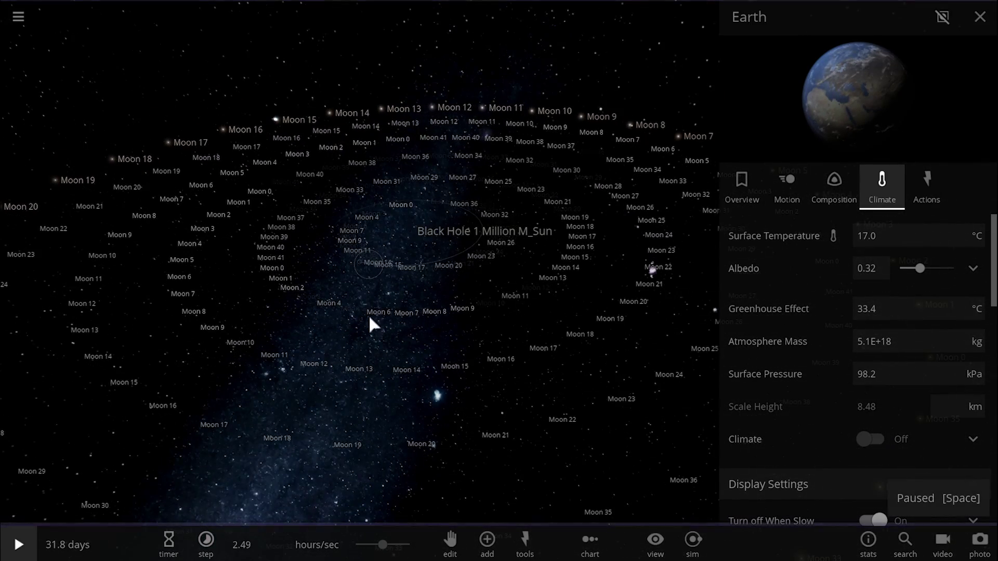
pyautogui.moveTo(374, 544); pyautogui.dragTo(359, 545)
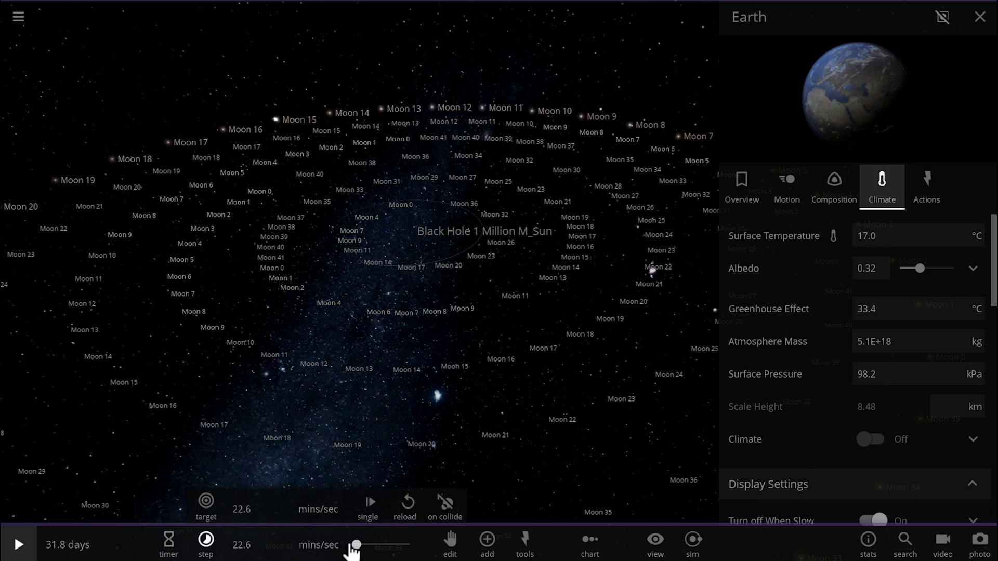
pyautogui.press('space')
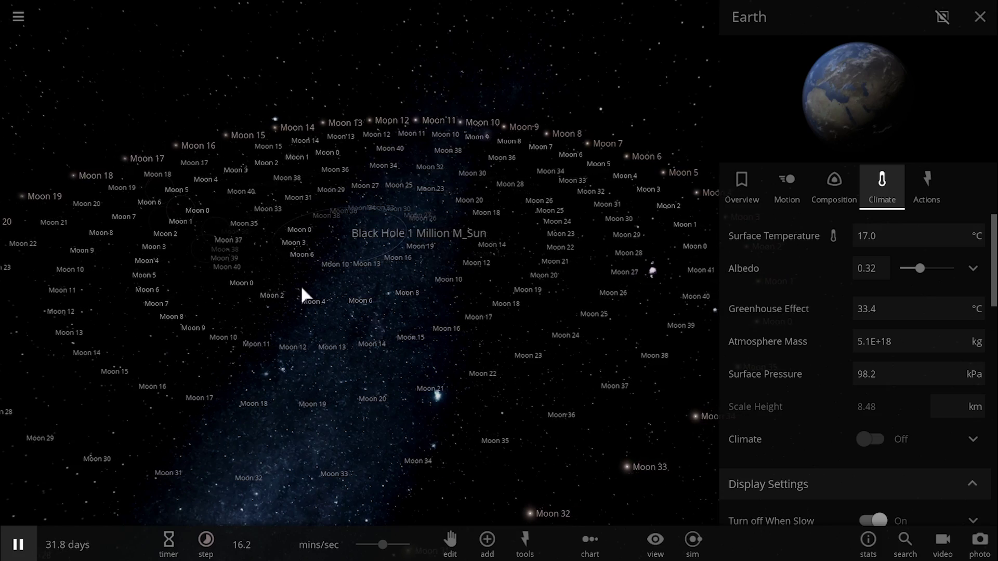
pyautogui.scroll(5, 347, 299)
pyautogui.moveTo(390, 296); pyautogui.dragTo(195, 279)
pyautogui.press('space')
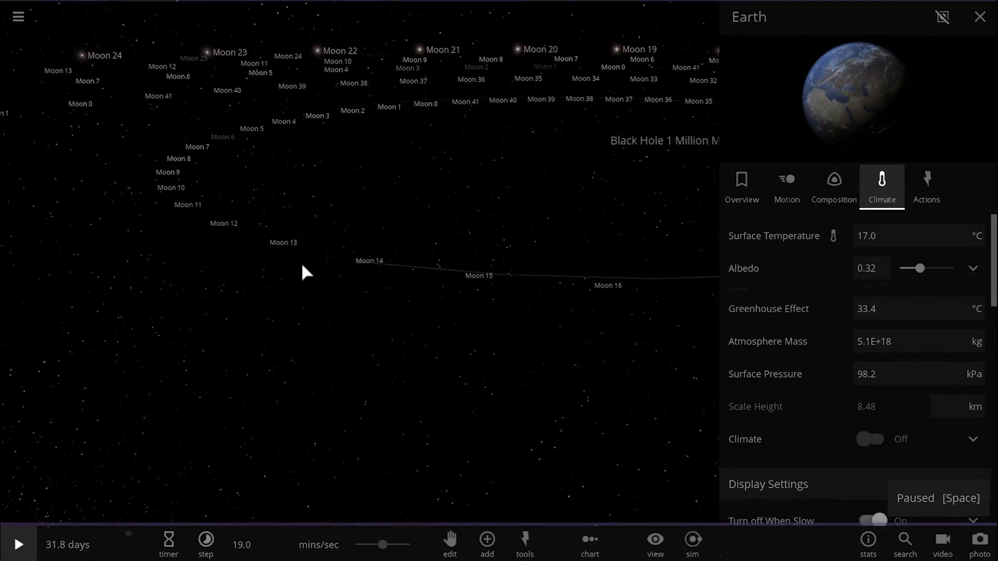
pyautogui.click(342, 259)
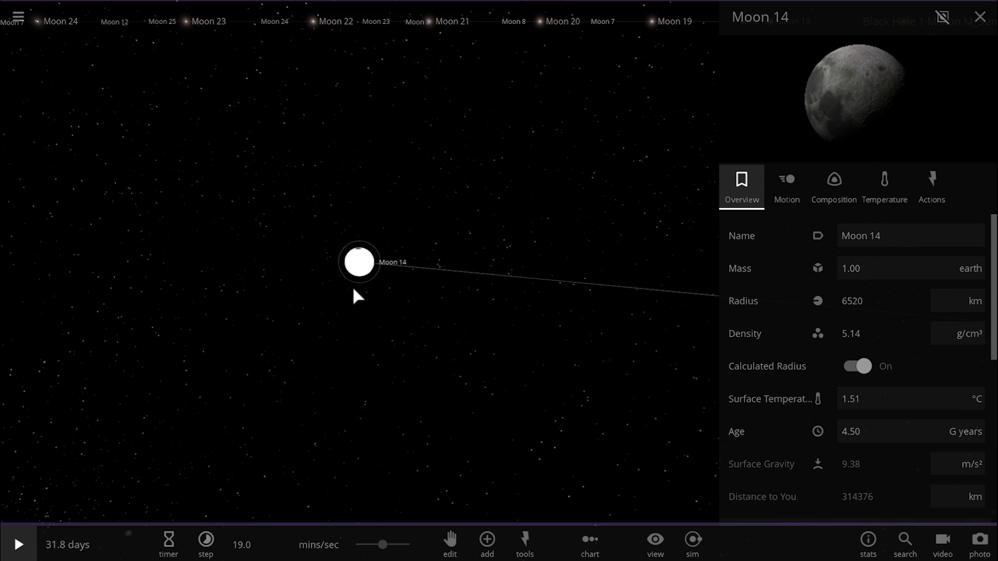
# Step: Fire a random asteroid into Moon 14 in Launch mode, then unpause the simulation
pyautogui.click(471, 541)
pyautogui.moveTo(383, 544); pyautogui.dragTo(337, 546)
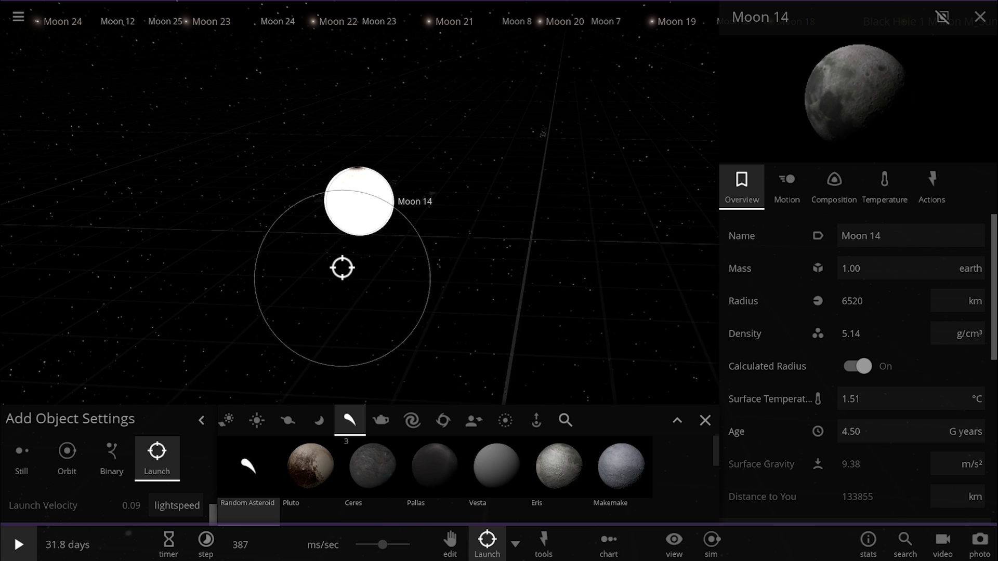
pyautogui.click(358, 202)
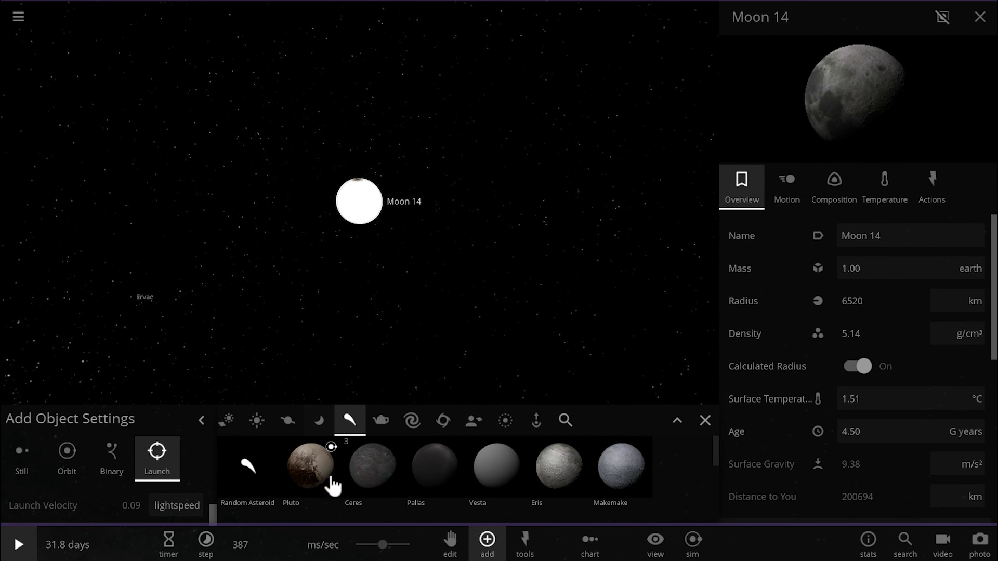
pyautogui.press('space')
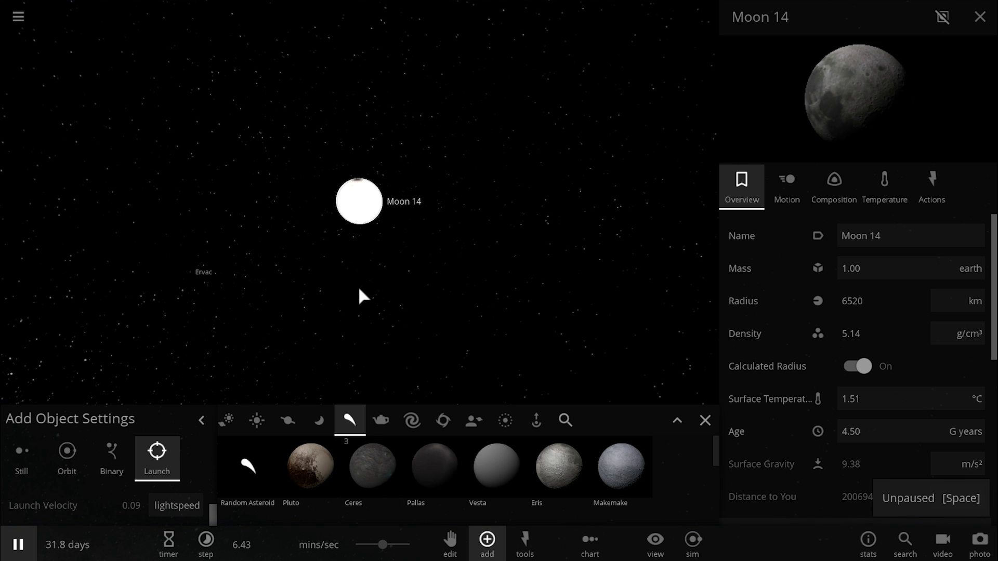
pyautogui.scroll(2, 397, 295)
pyautogui.scroll(2, 394, 285)
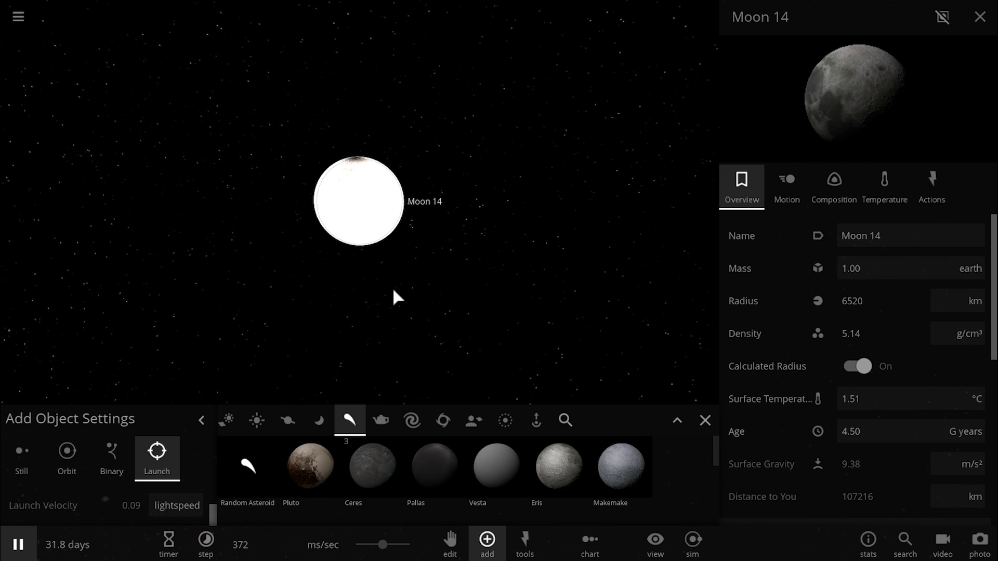
# Step: Close the Add Object Settings panel and raise the simulation speed to about 4 mins/sec while watching Moon 14
pyautogui.click(707, 421)
pyautogui.scroll(2, 519, 363)
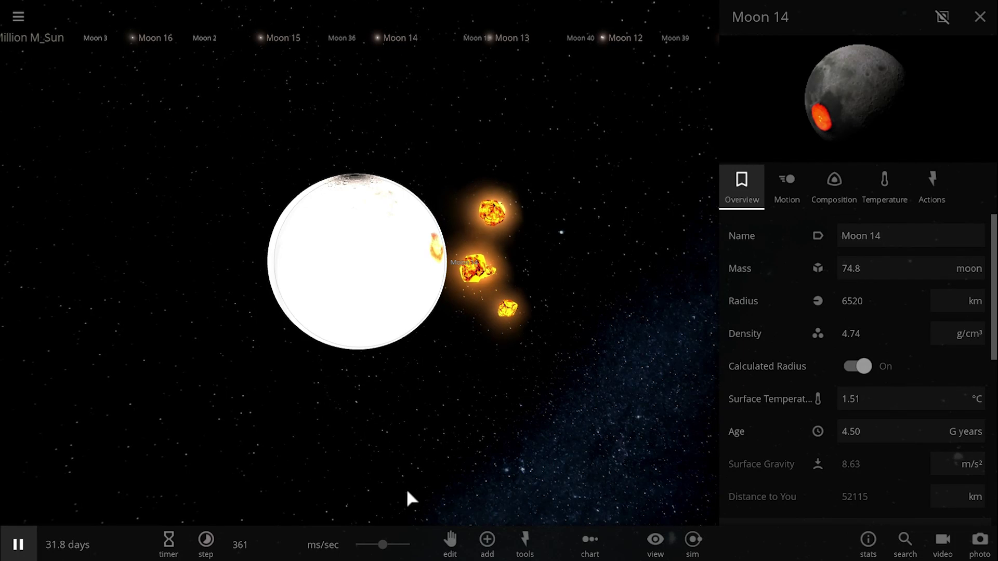
pyautogui.moveTo(382, 545); pyautogui.dragTo(409, 545)
pyautogui.moveTo(497, 366); pyautogui.dragTo(564, 374, button='right')
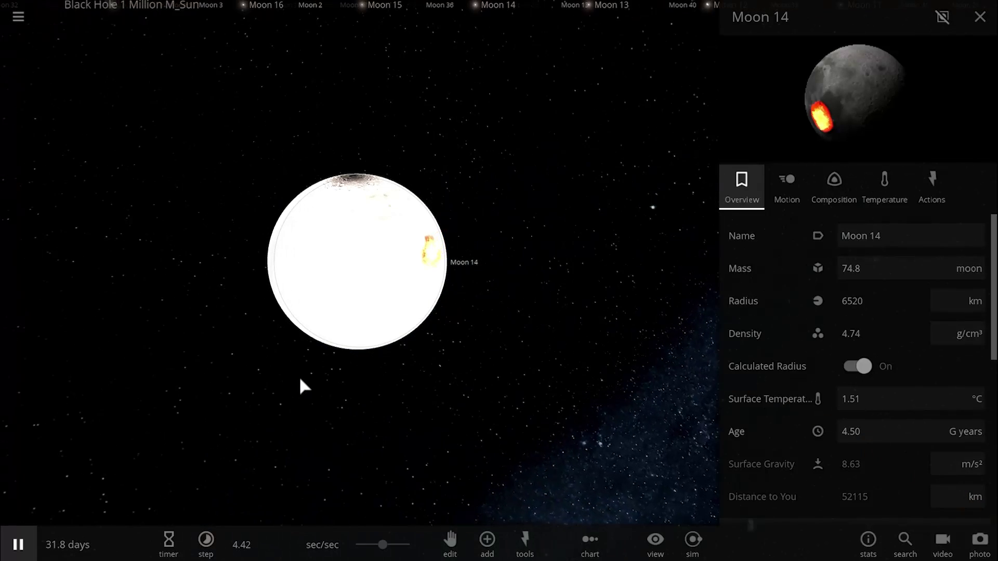
pyautogui.moveTo(389, 545); pyautogui.dragTo(397, 545)
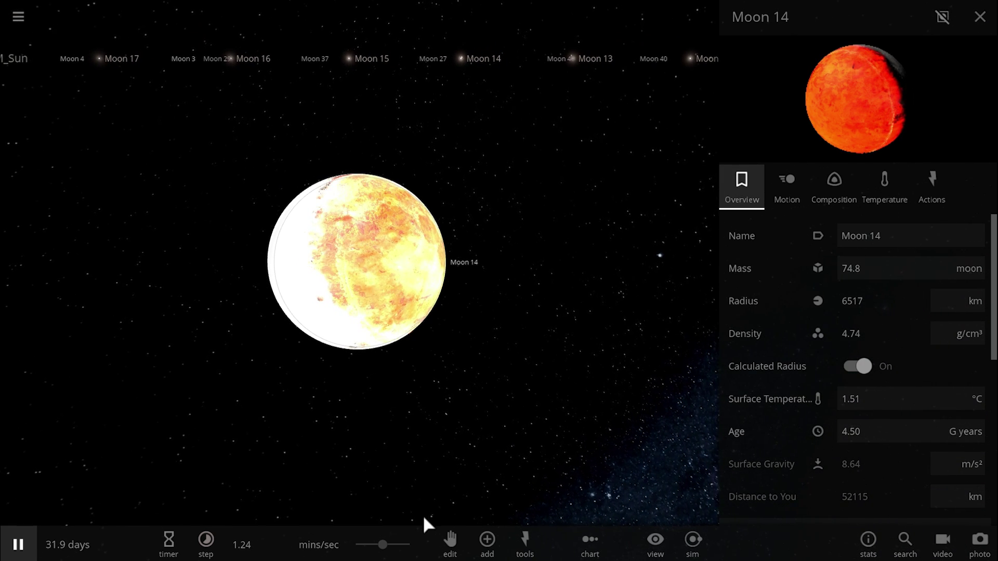
pyautogui.moveTo(389, 546); pyautogui.dragTo(407, 546)
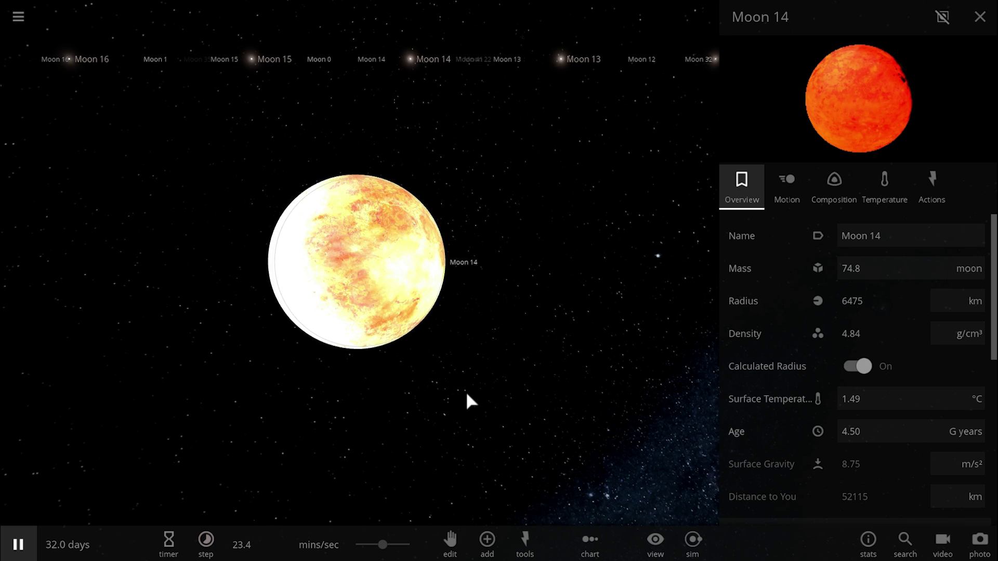
pyautogui.scroll(-2, 454, 389)
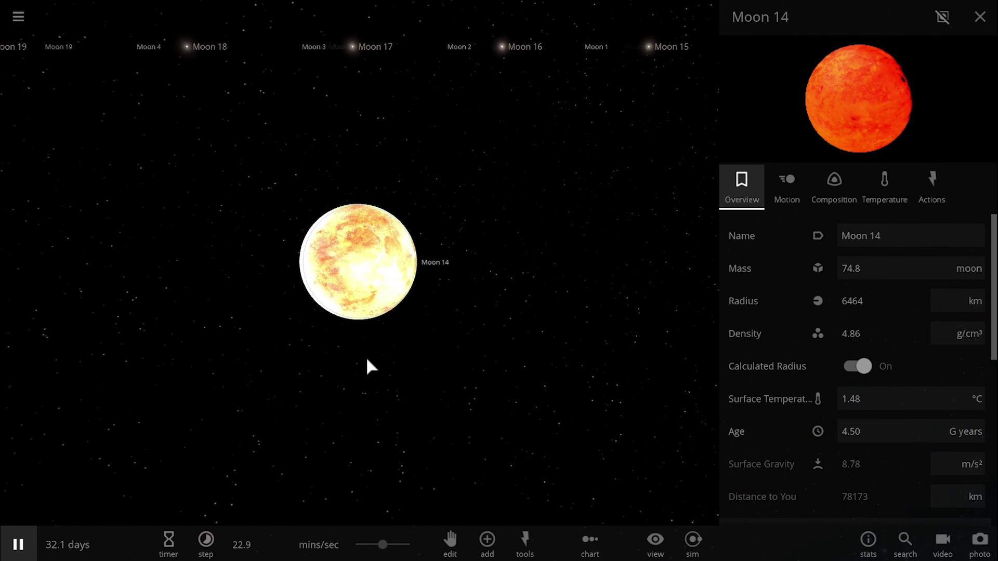
pyautogui.scroll(3, 366, 358)
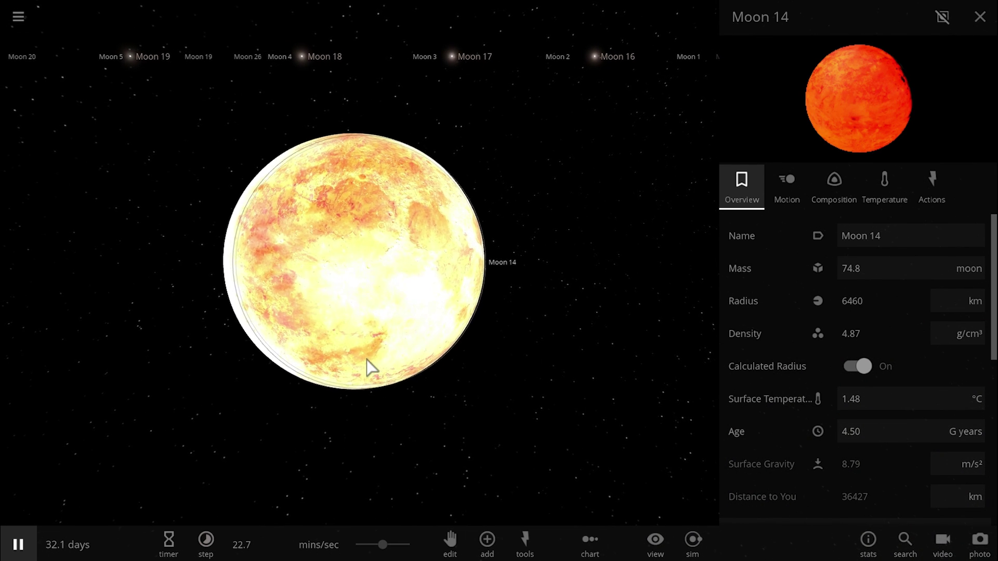
pyautogui.scroll(1, 366, 359)
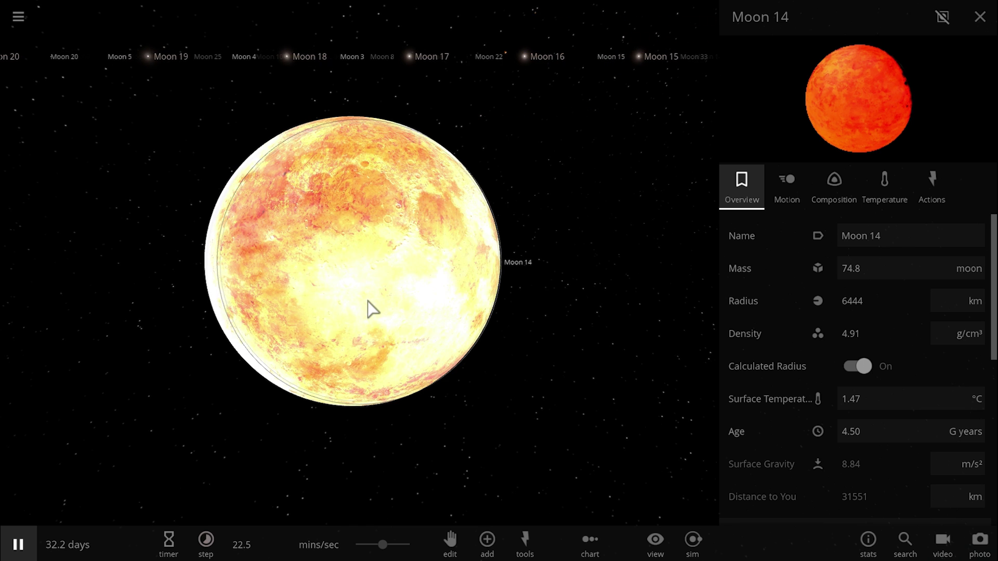
# Step: Zoom out and orbit the camera to view the full ring of moons
pyautogui.scroll(-6, 367, 294)
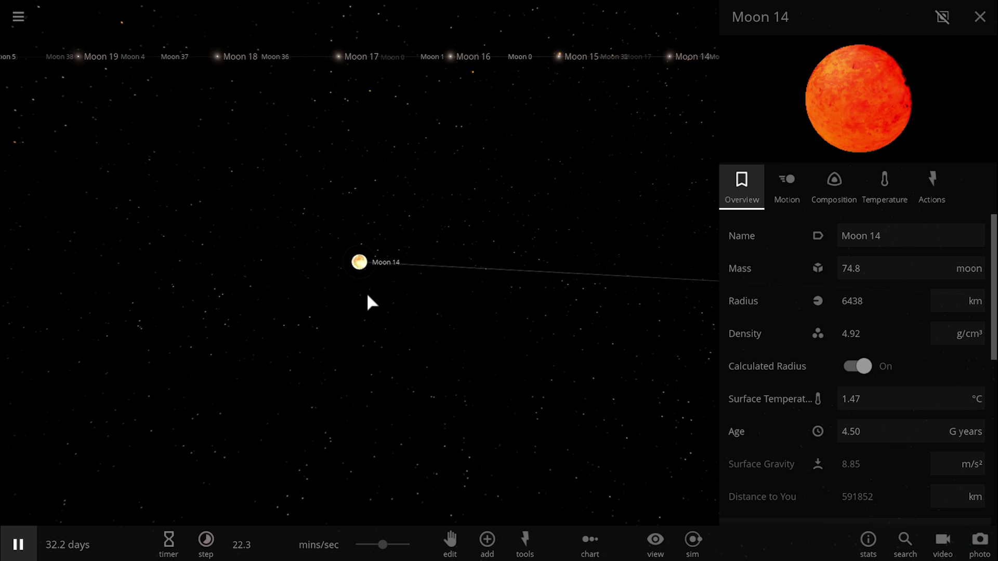
pyautogui.scroll(-8, 368, 296)
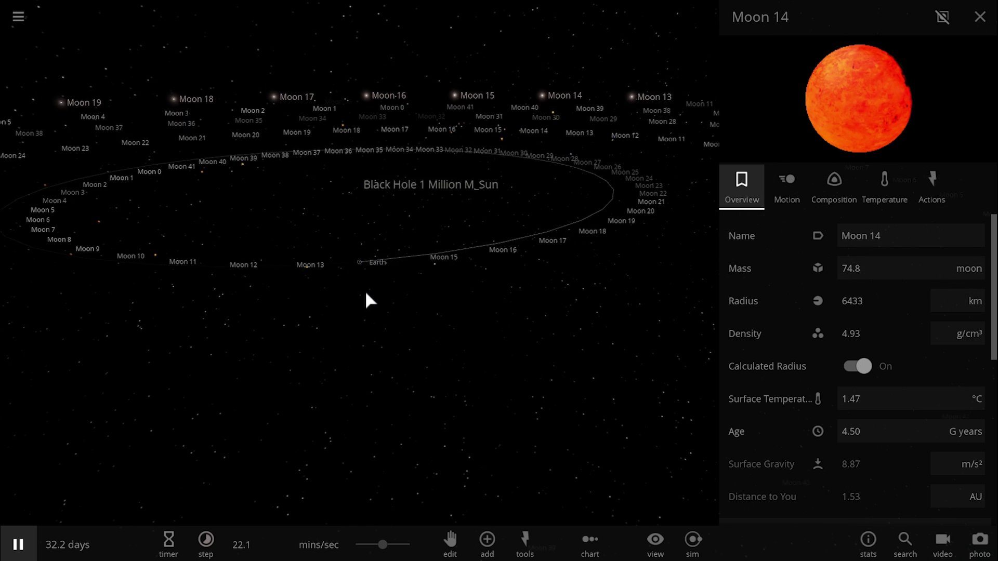
pyautogui.moveTo(365, 294); pyautogui.dragTo(561, 334)
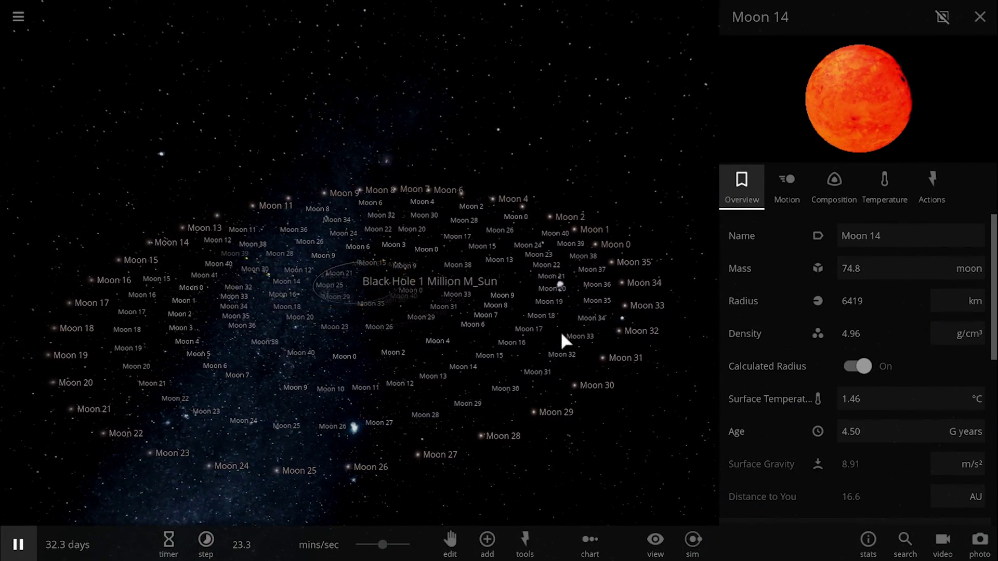
pyautogui.moveTo(562, 334); pyautogui.dragTo(448, 372)
# Step: Resume the simulation and open Moon 24's details, showing 1.00 sun mass and 5772 K
pyautogui.press('space')
pyautogui.moveTo(396, 395); pyautogui.dragTo(436, 397)
pyautogui.click(448, 387)
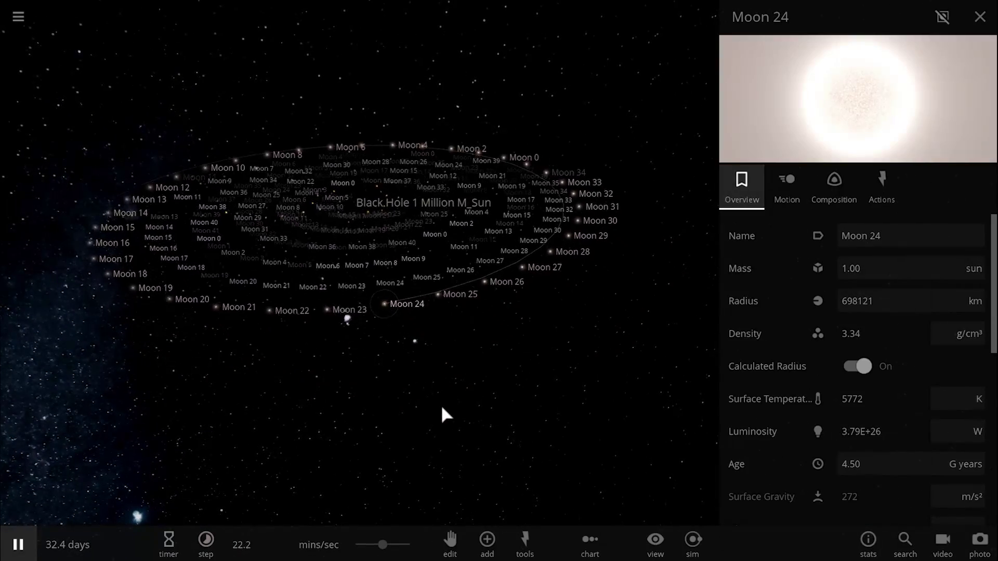
pyautogui.moveTo(488, 404); pyautogui.dragTo(225, 392)
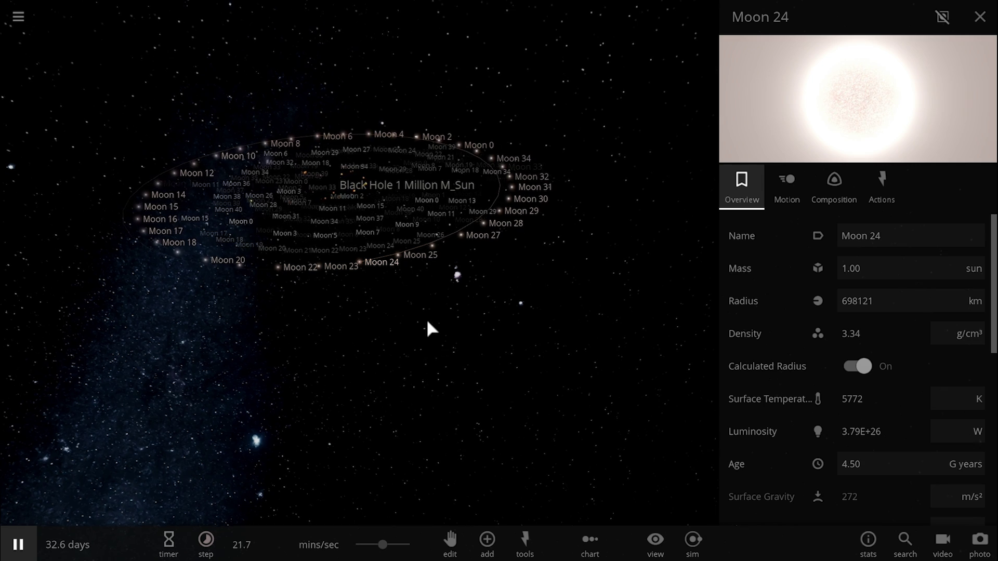
# Step: Close Moon 24's details and open Moon 25's card, showing 1.00 earth mass at 92.3 °C
pyautogui.click(982, 19)
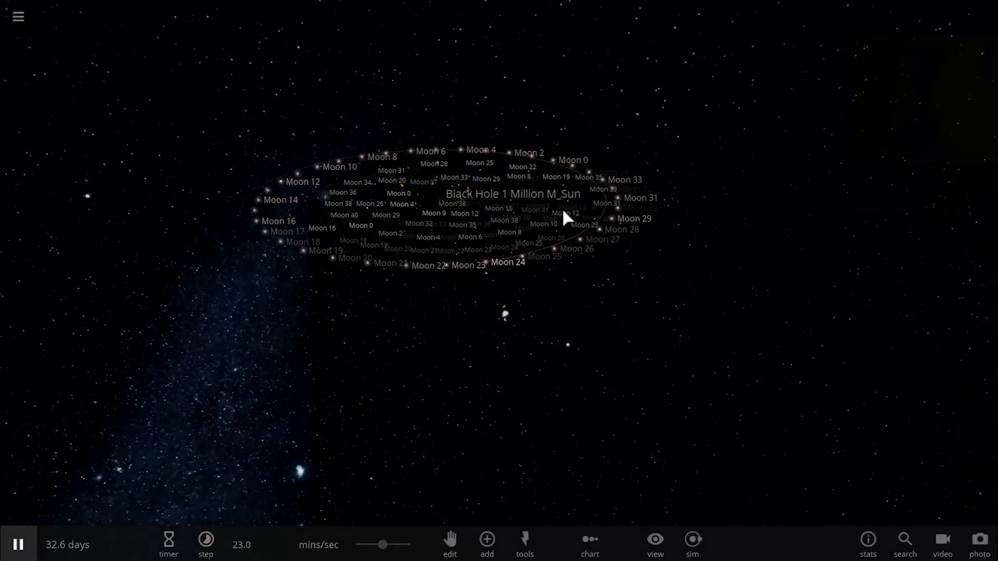
pyautogui.click(530, 242)
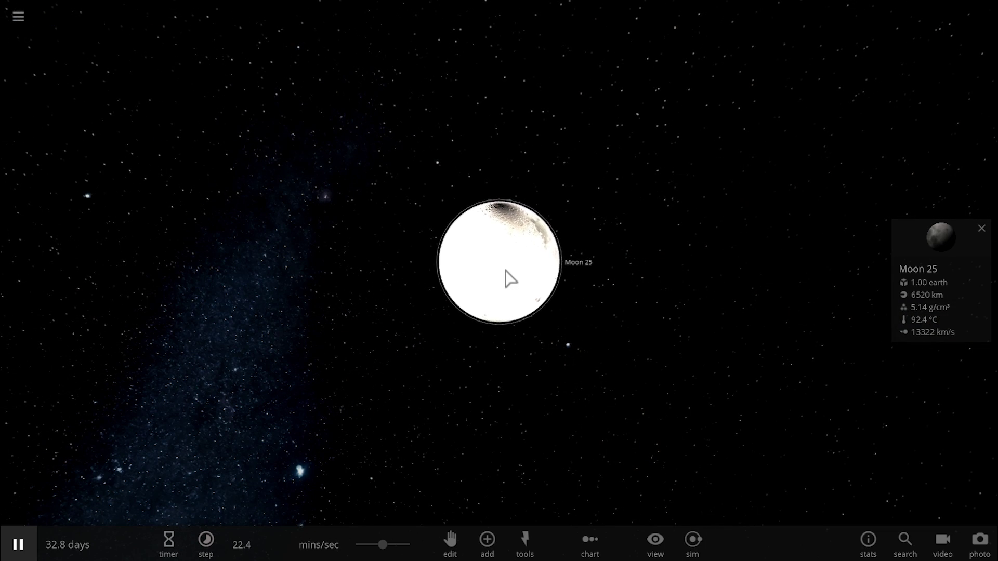
pyautogui.moveTo(506, 270); pyautogui.dragTo(549, 130, button='right')
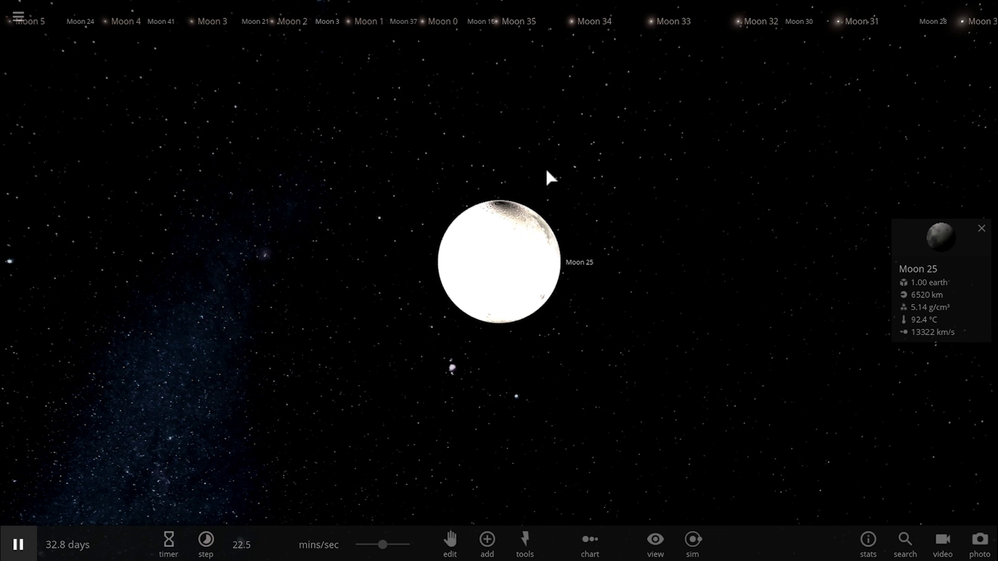
pyautogui.moveTo(548, 211); pyautogui.dragTo(587, 201, button='right')
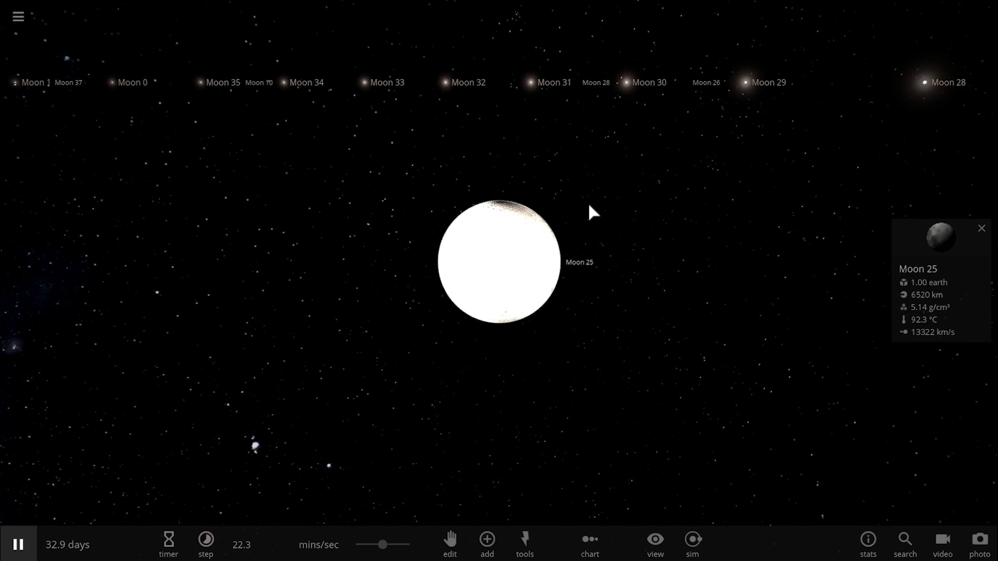
pyautogui.moveTo(587, 201); pyautogui.dragTo(611, 202, button='right')
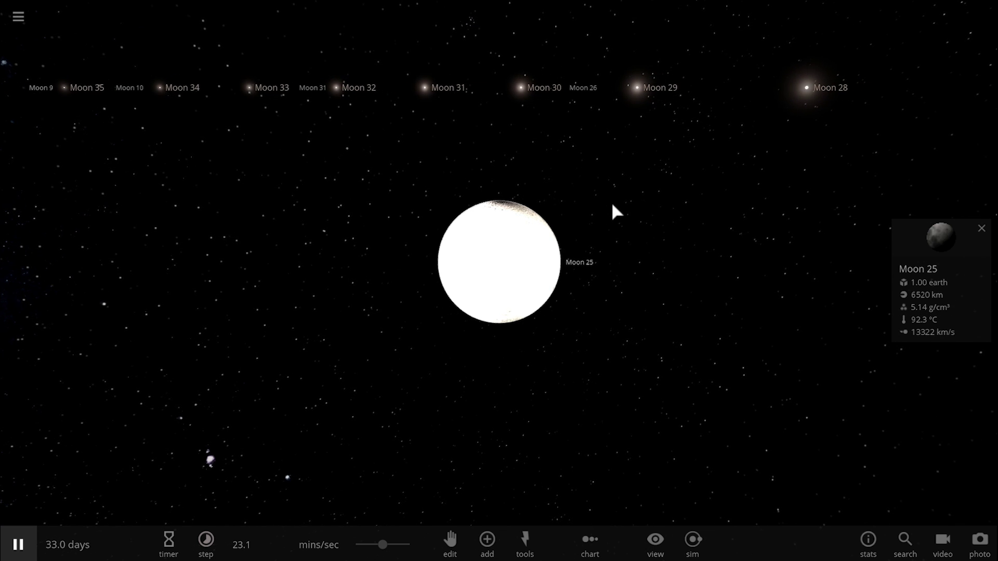
# Step: Tilt and rotate the view around Moon 25 so the ring and Milky Way come into sight
pyautogui.moveTo(481, 137); pyautogui.dragTo(555, 101)
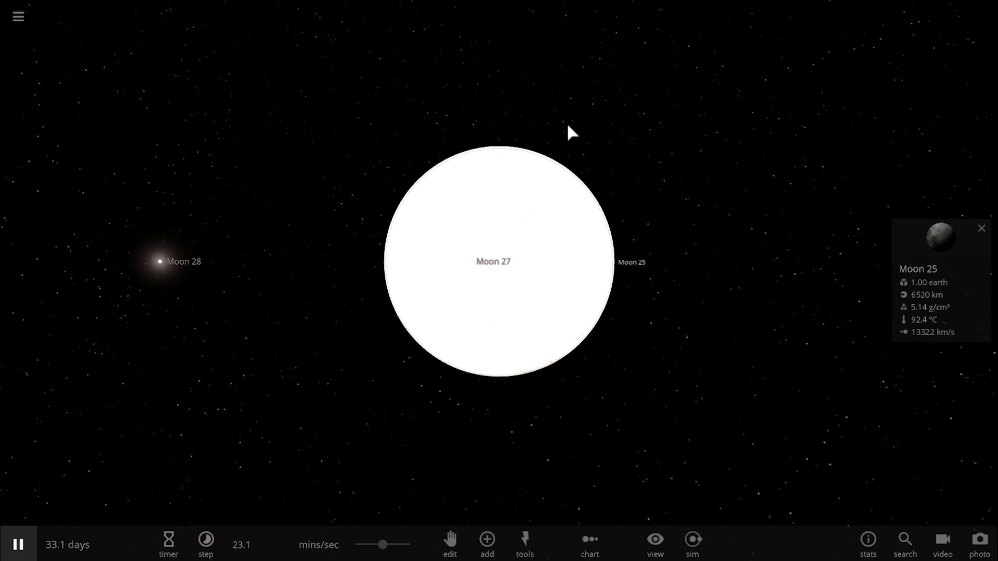
pyautogui.moveTo(444, 122); pyautogui.dragTo(644, 132)
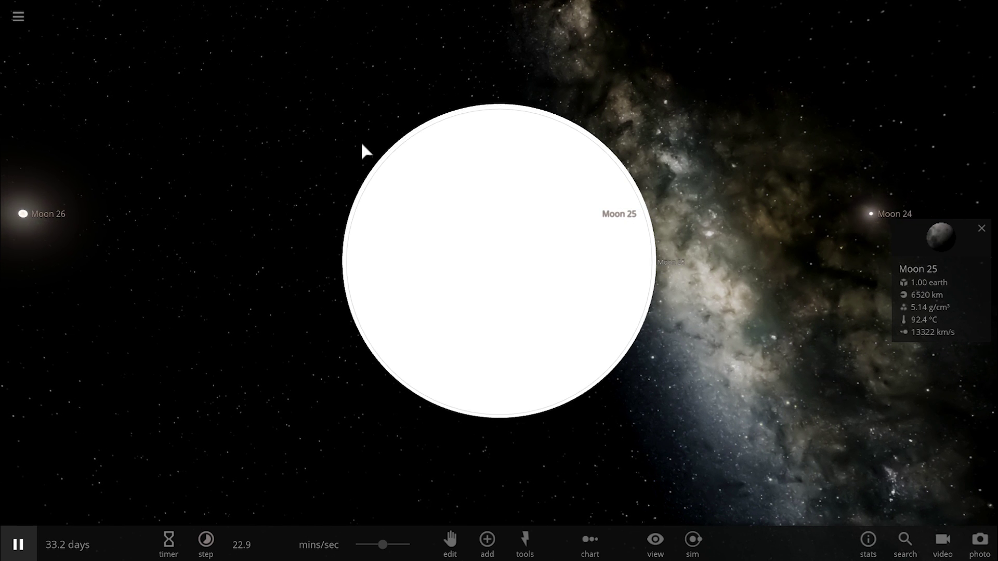
pyautogui.scroll(-5, 363, 151)
pyautogui.moveTo(503, 160); pyautogui.dragTo(245, 187)
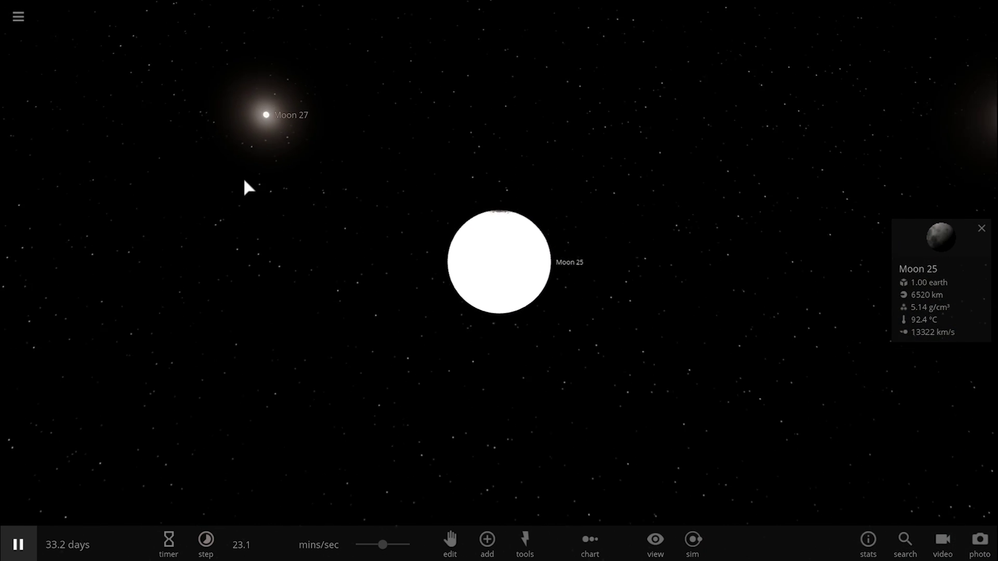
pyautogui.scroll(-5, 439, 149)
pyautogui.scroll(-6, 438, 156)
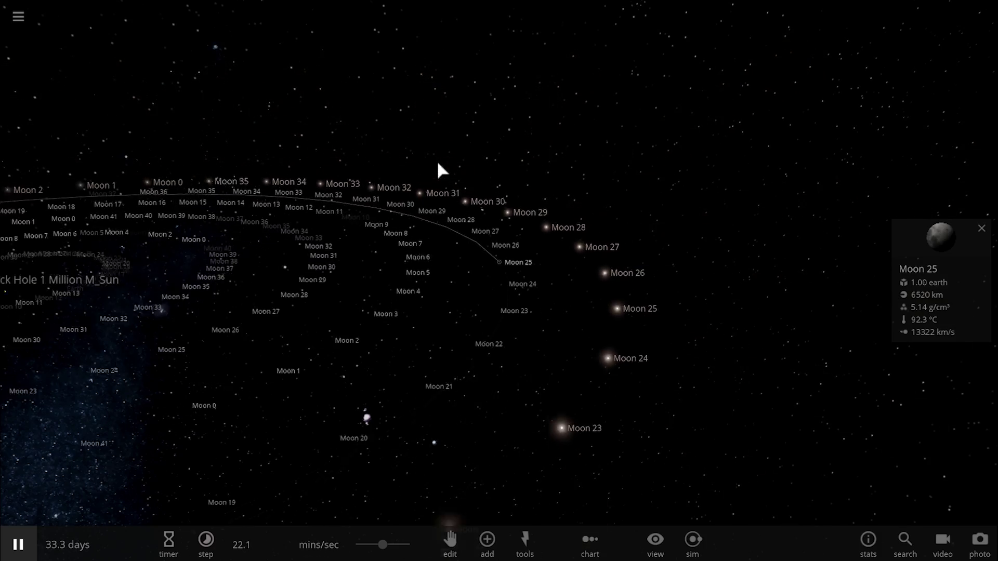
# Step: Swing the camera toward the black hole and zoom out to show the whole moon ring
pyautogui.moveTo(437, 164); pyautogui.dragTo(375, 169)
pyautogui.scroll(-4, 375, 167)
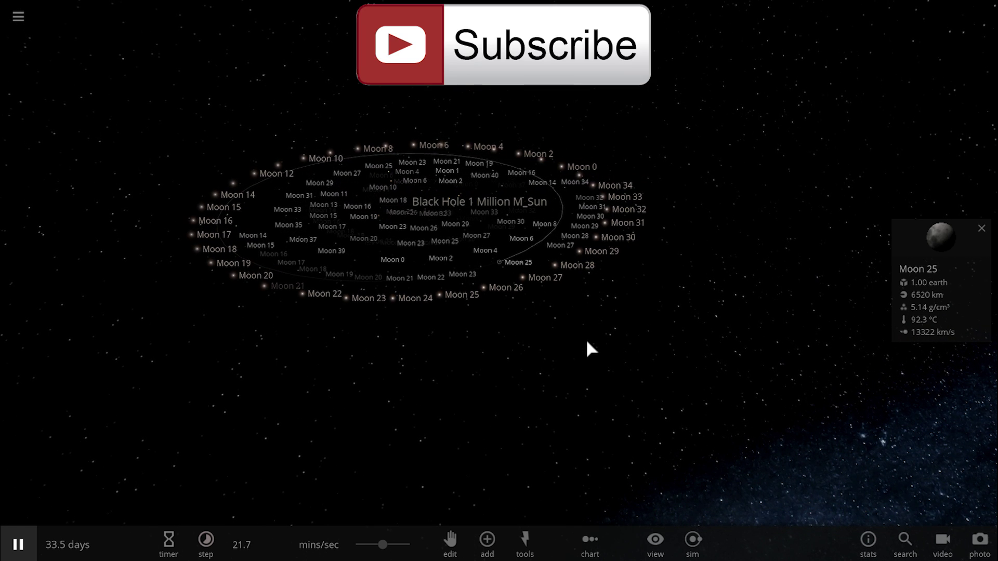
# Step: Slow the simulation and activate the Explode tool, with Auto Energy on
pyautogui.moveTo(384, 545); pyautogui.dragTo(360, 546)
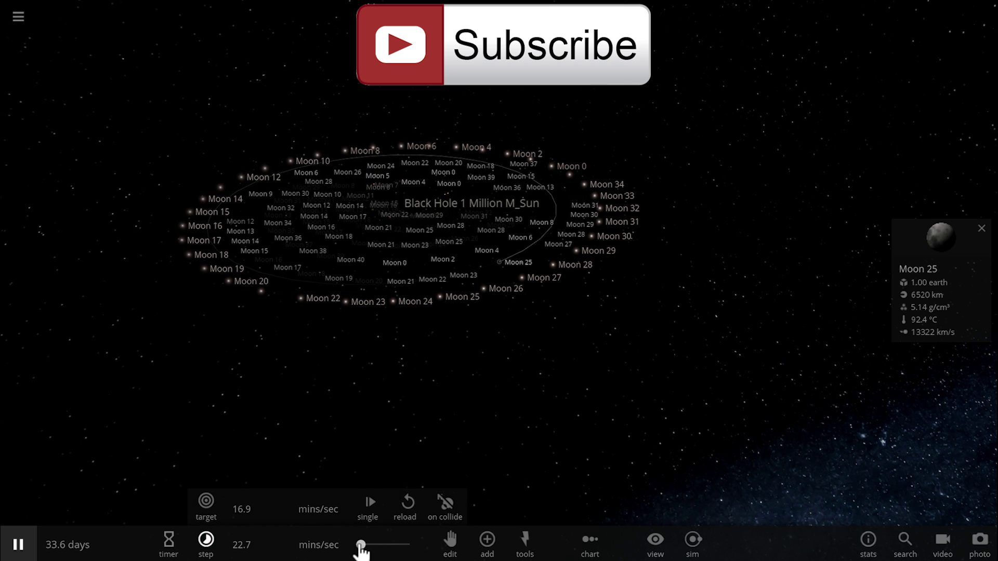
pyautogui.click(526, 547)
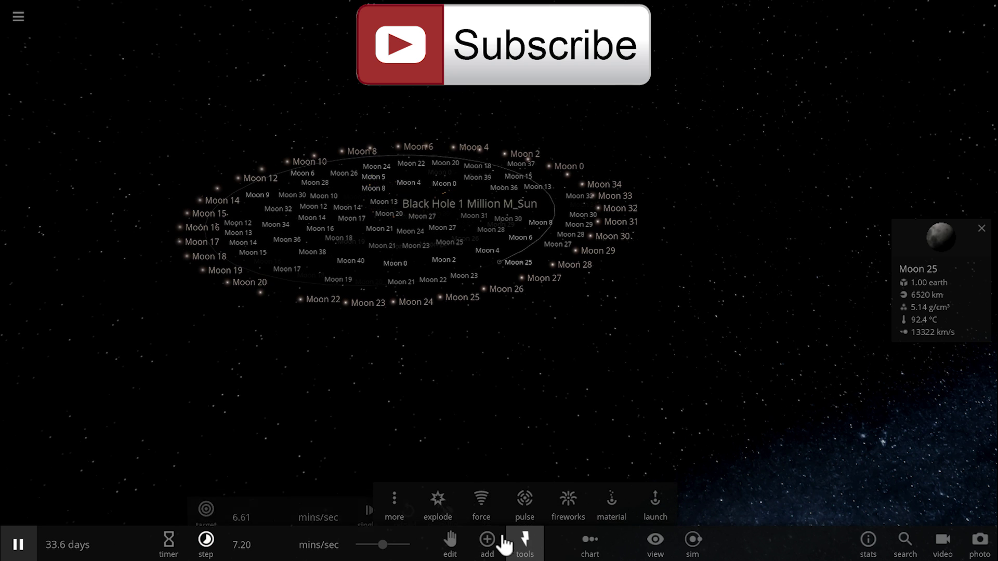
pyautogui.click(439, 514)
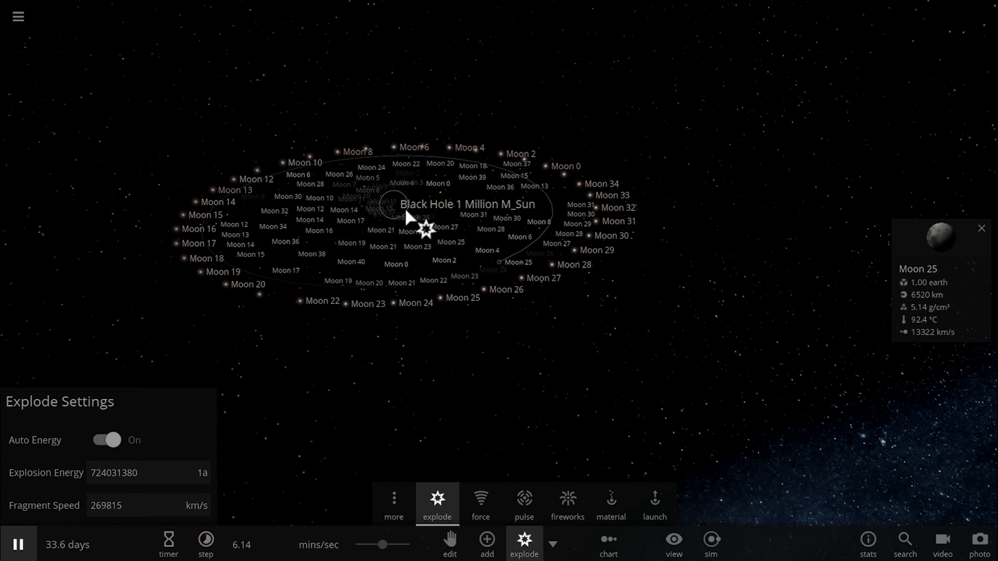